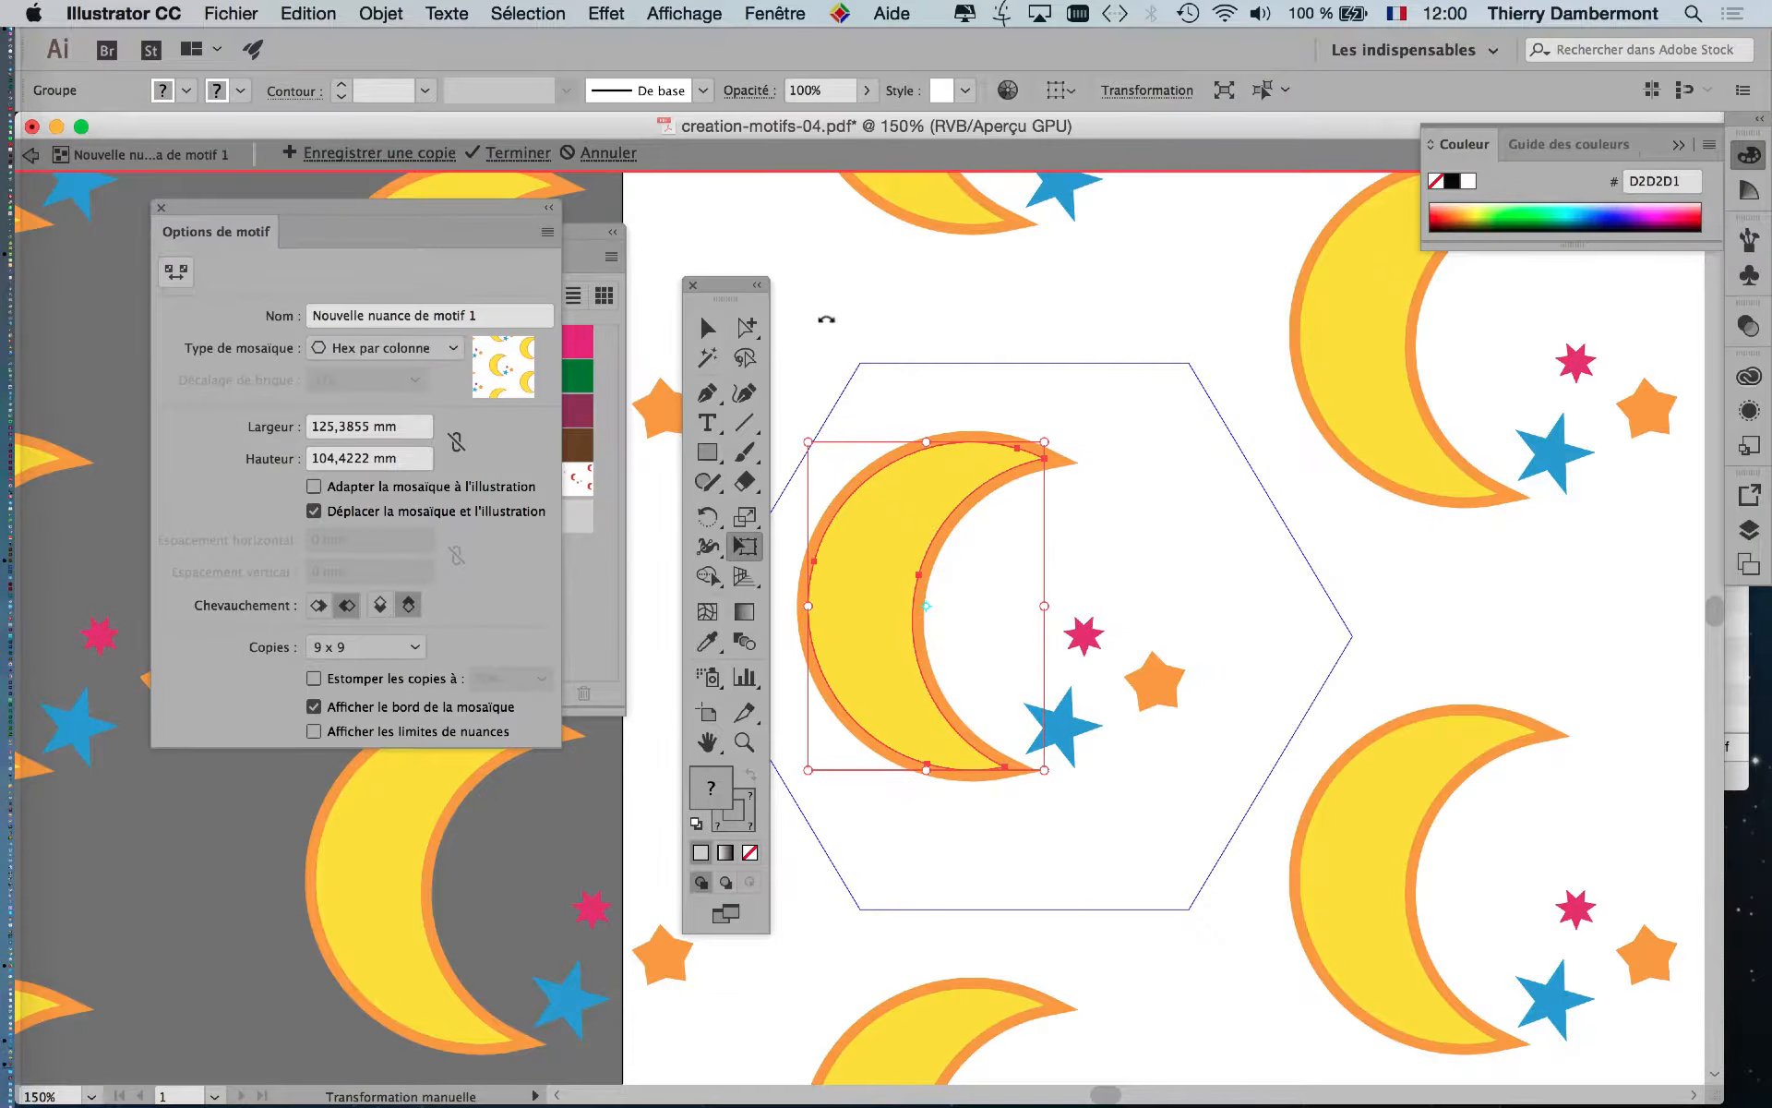
Move the toolbox away from the hexagonal tile and select the moon group with the Selection tool.
drag(734, 288, 665, 253)
click(636, 293)
click(942, 349)
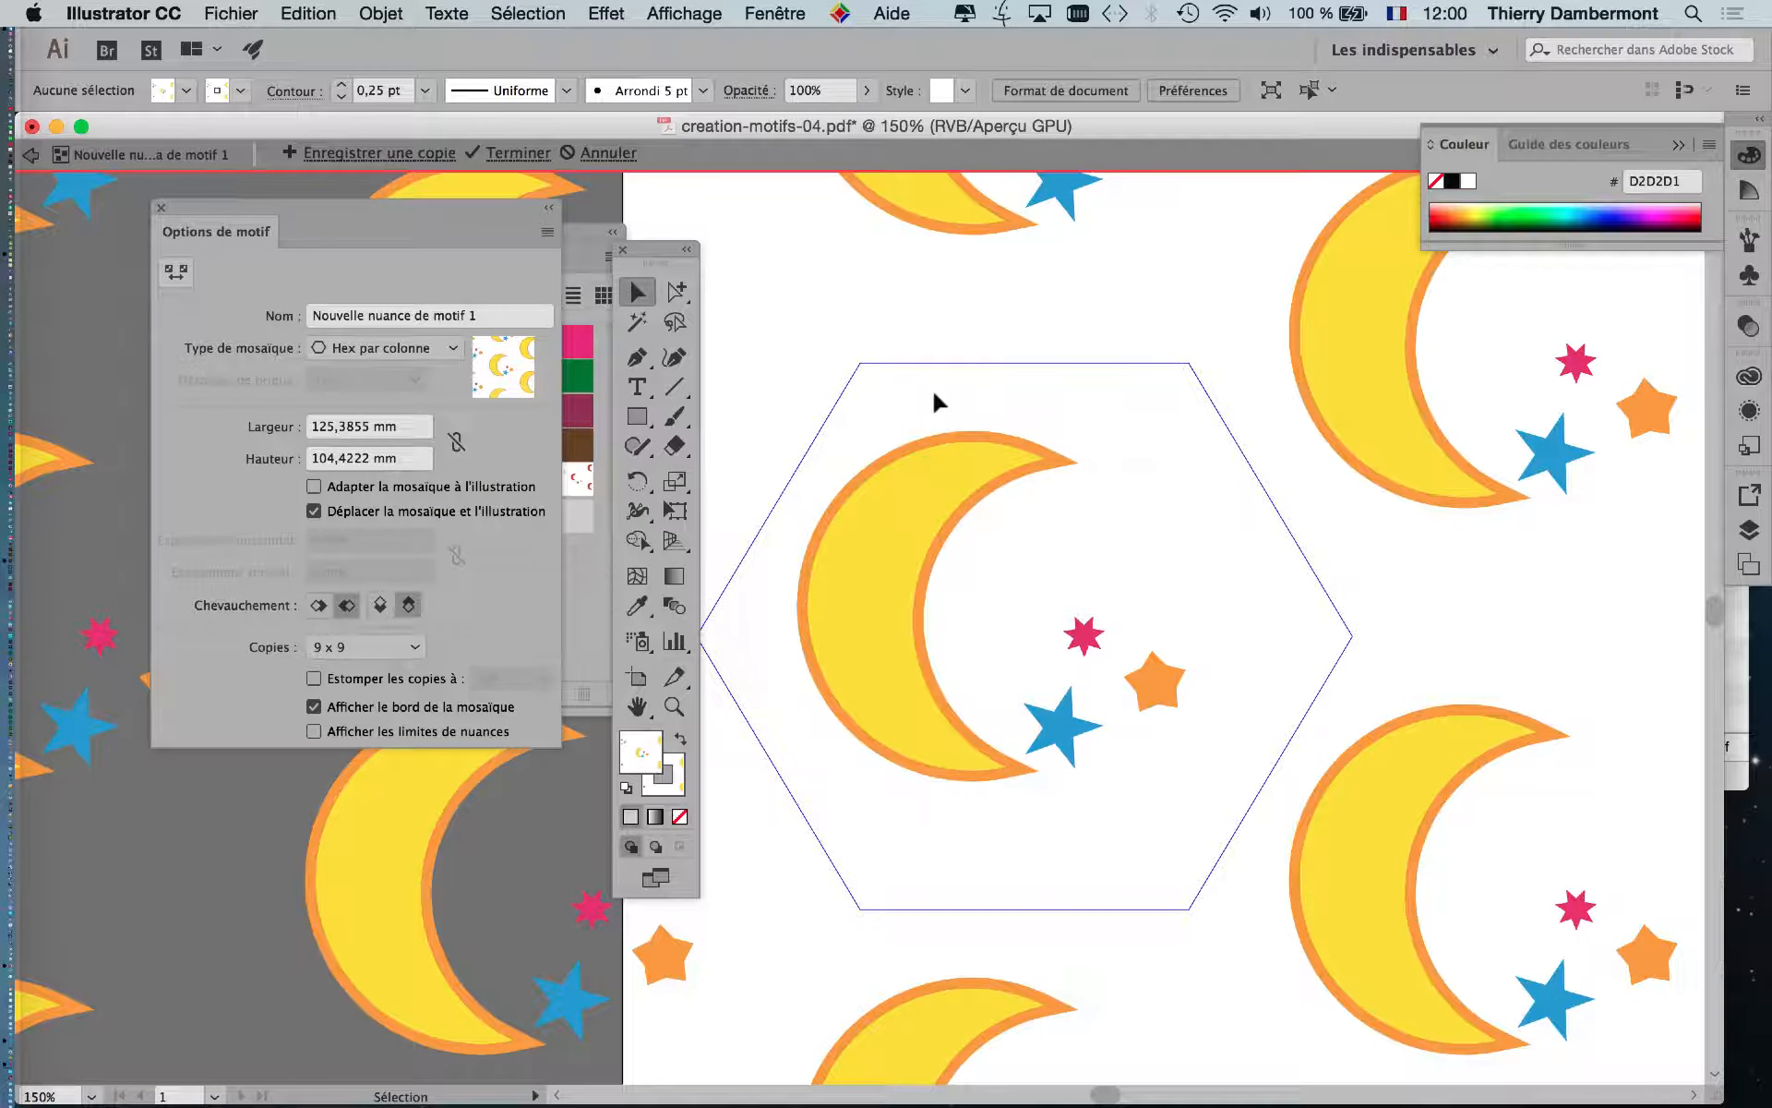
click(916, 487)
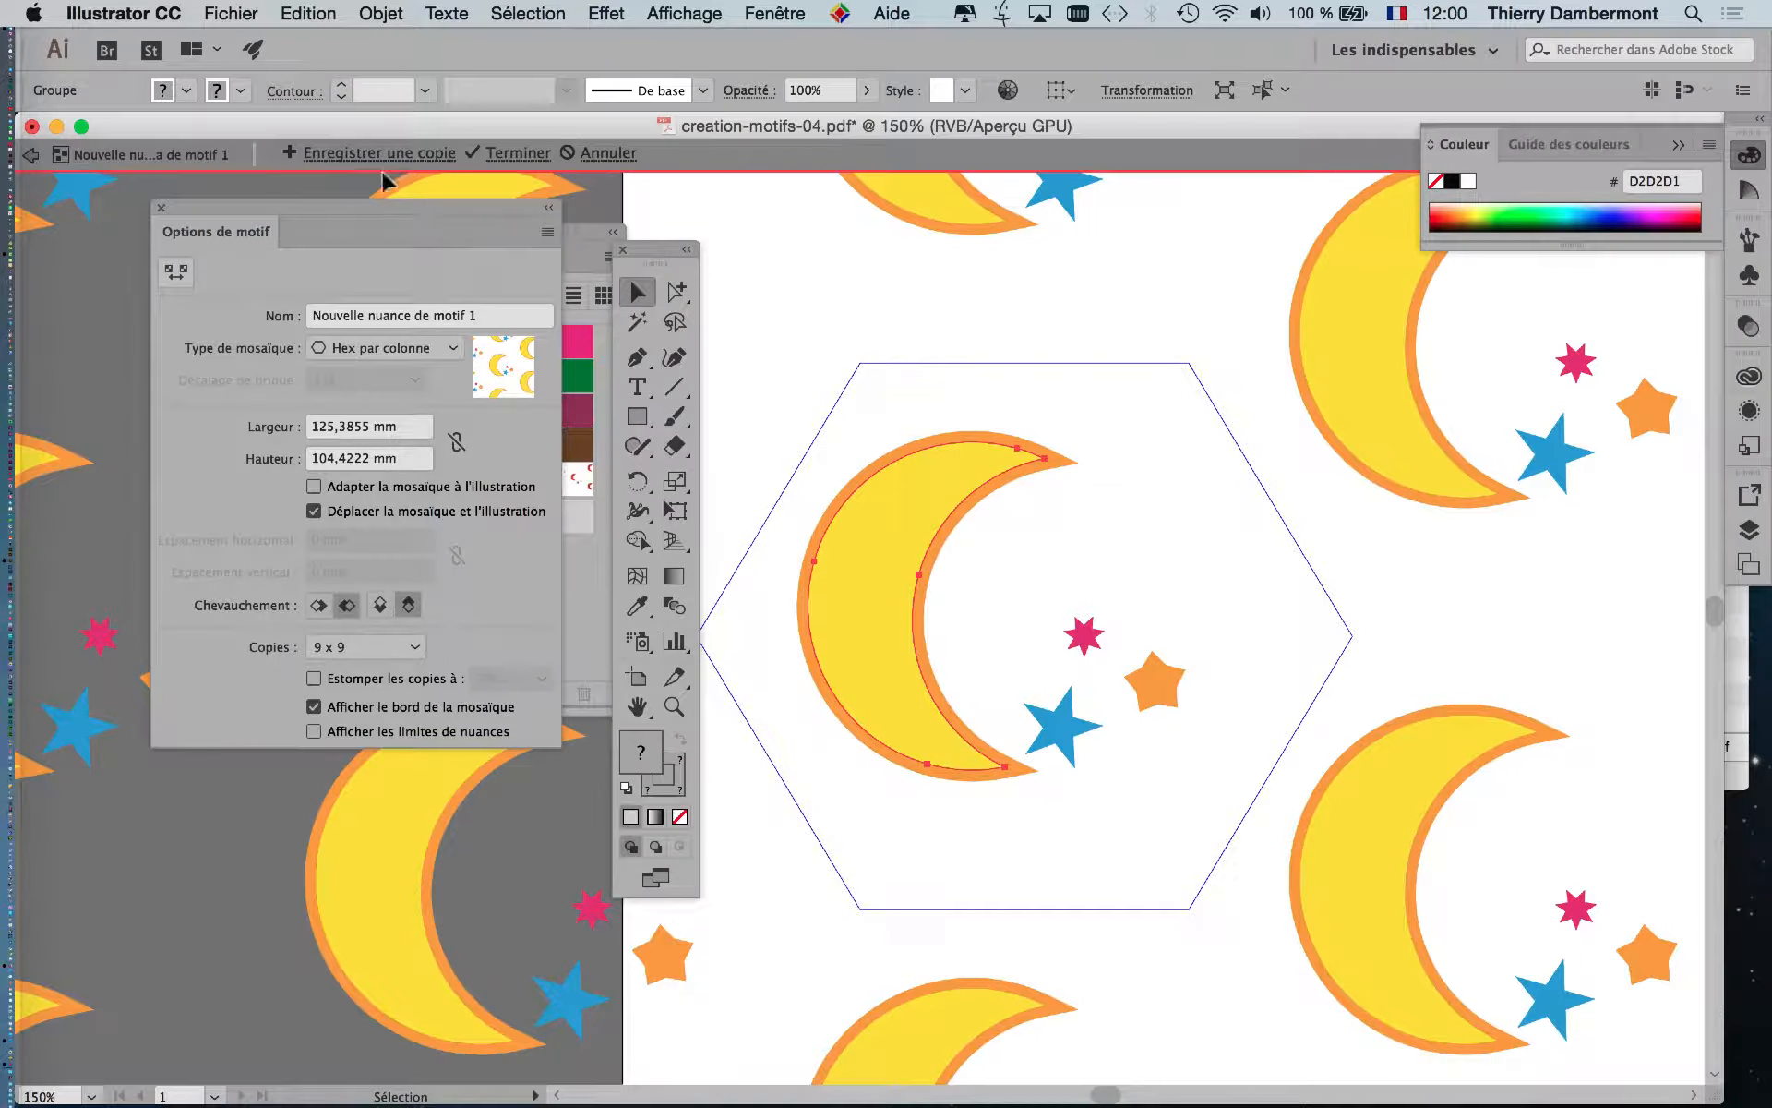
Clear the area around the tile by closing the Swatches panel and moving the Pattern Options panel and the toolbox aside.
drag(455, 215, 345, 202)
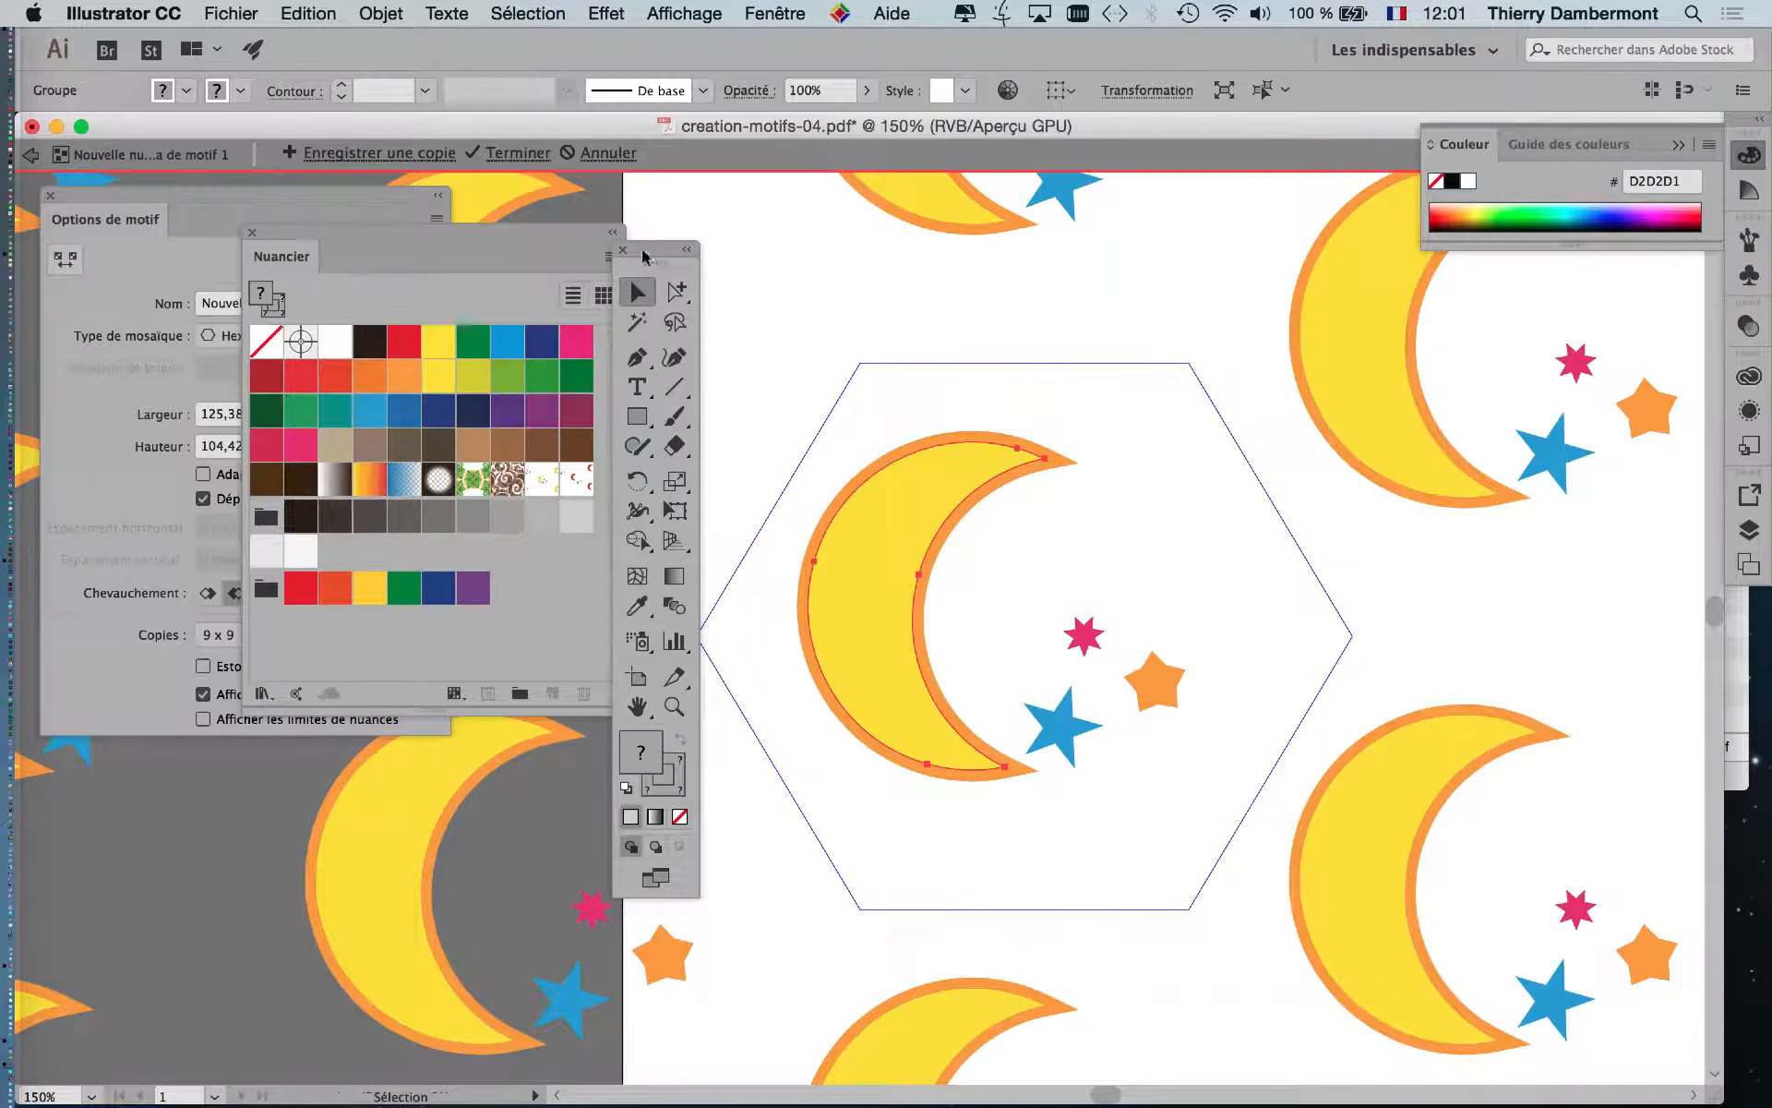
drag(643, 255, 695, 226)
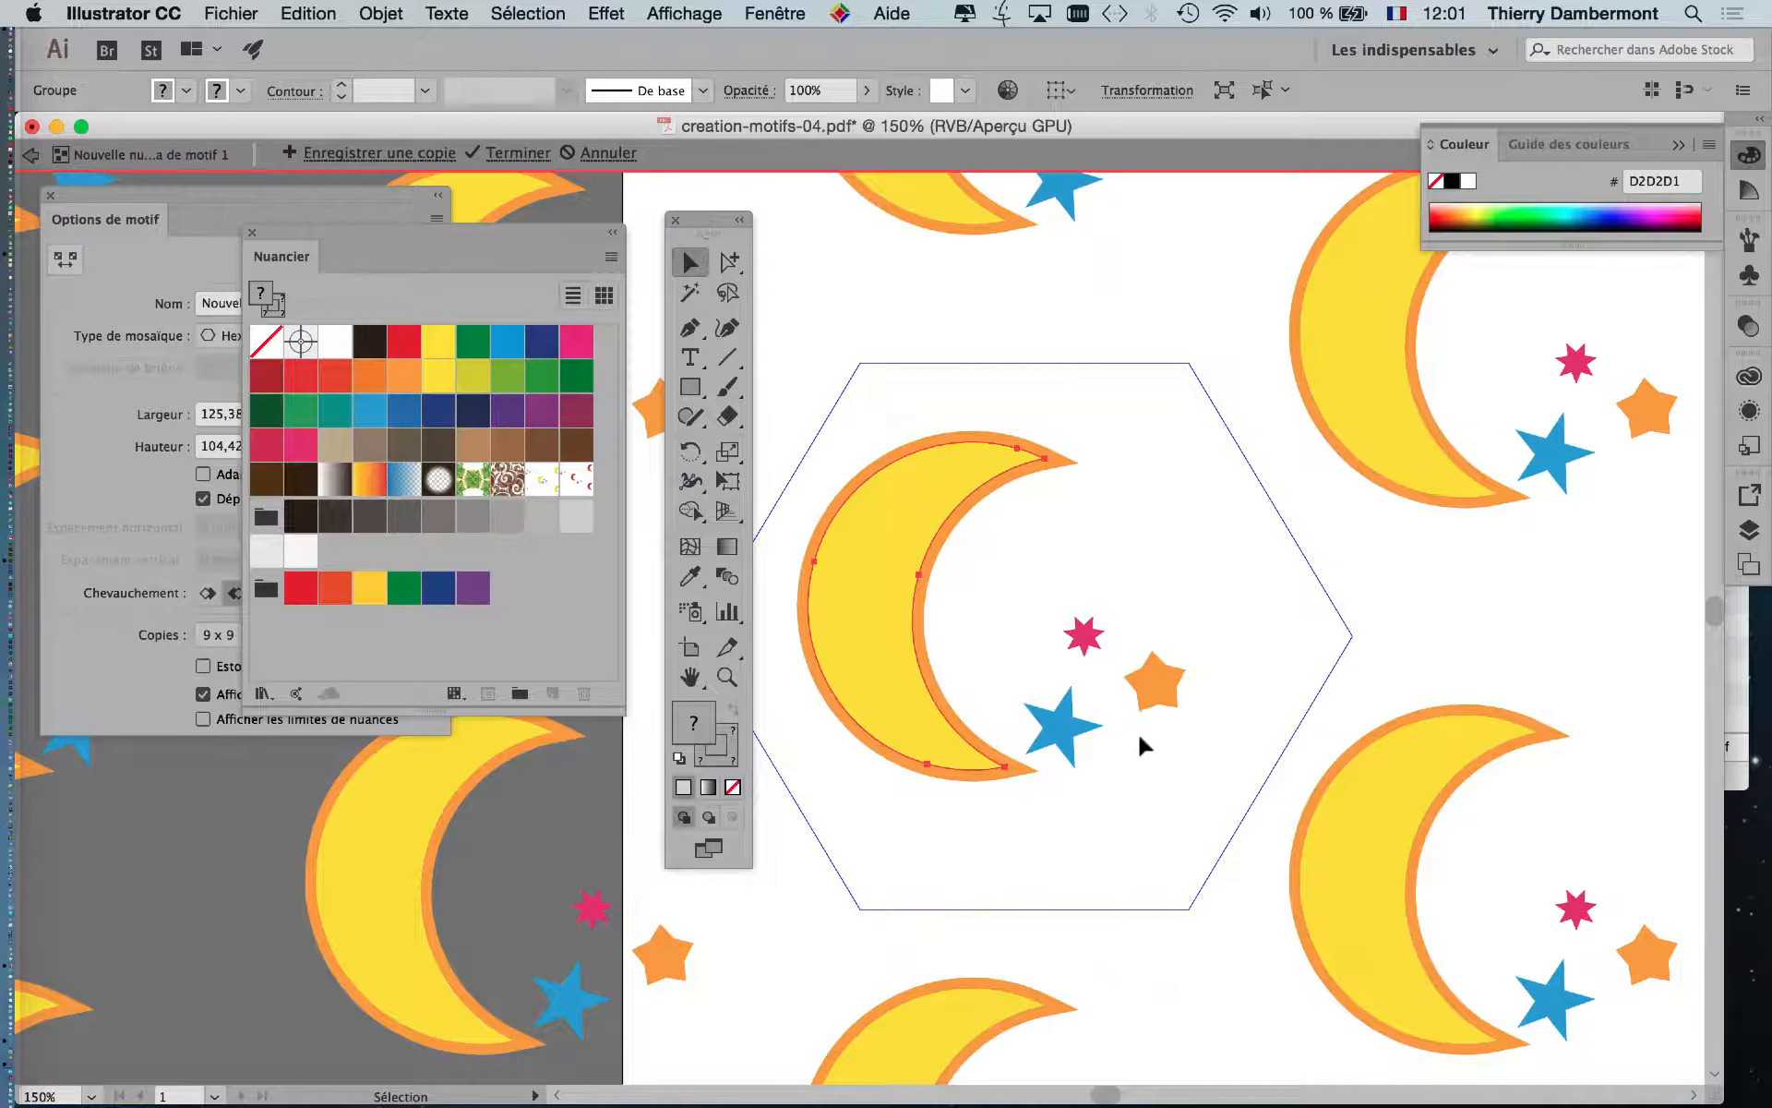
scroll(923, 561, up, 2)
drag(917, 548, 1003, 528)
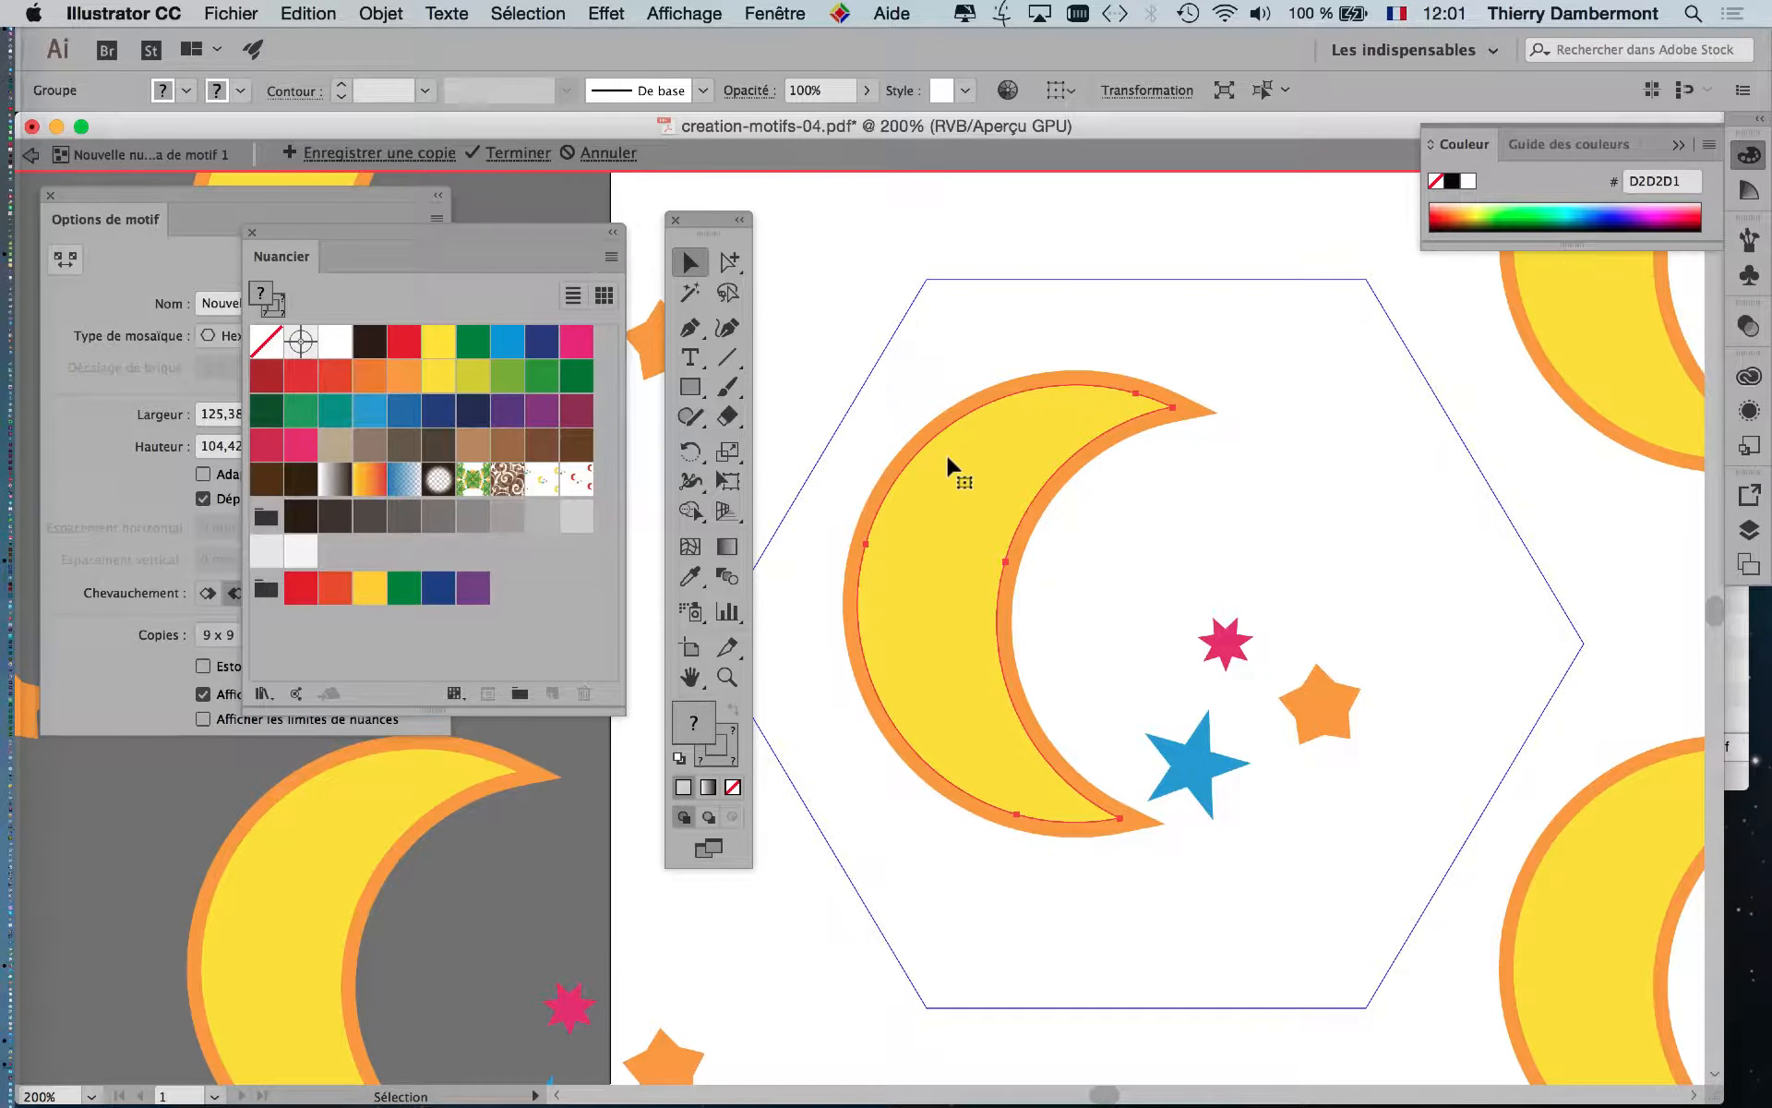
click(252, 233)
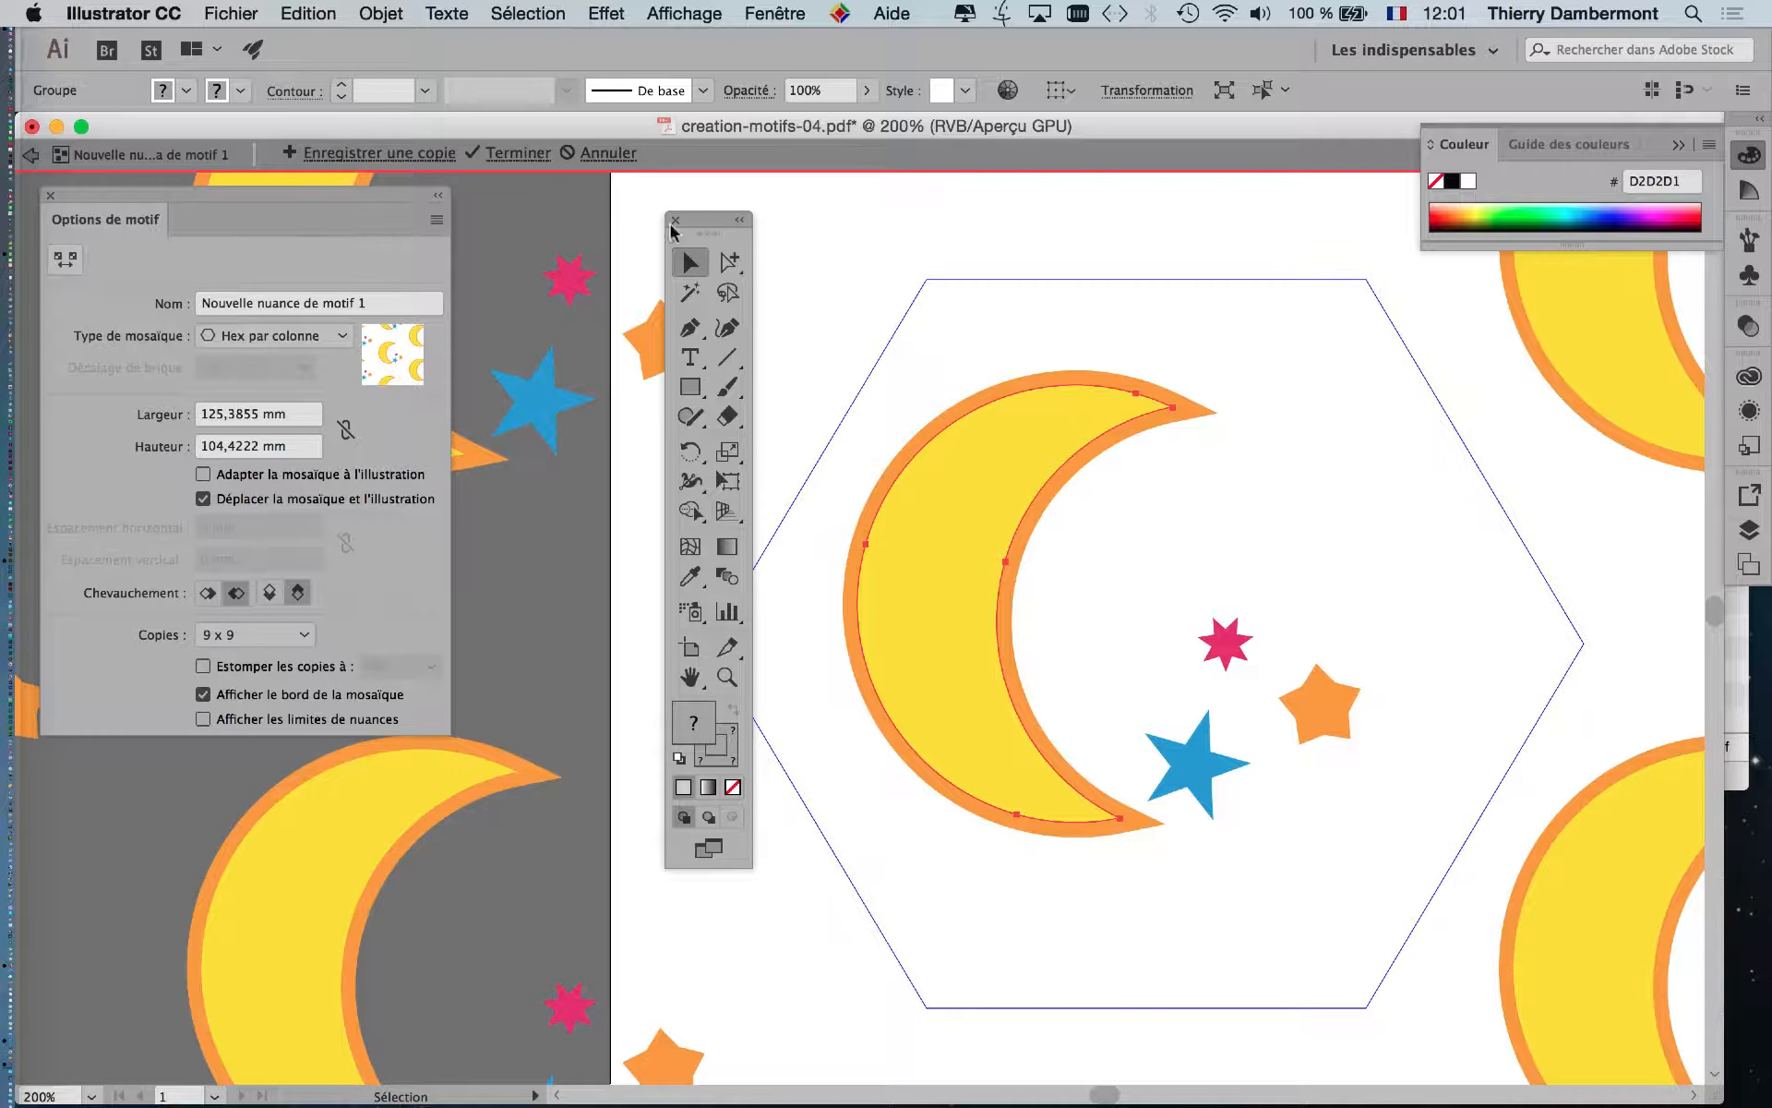
drag(696, 216, 530, 209)
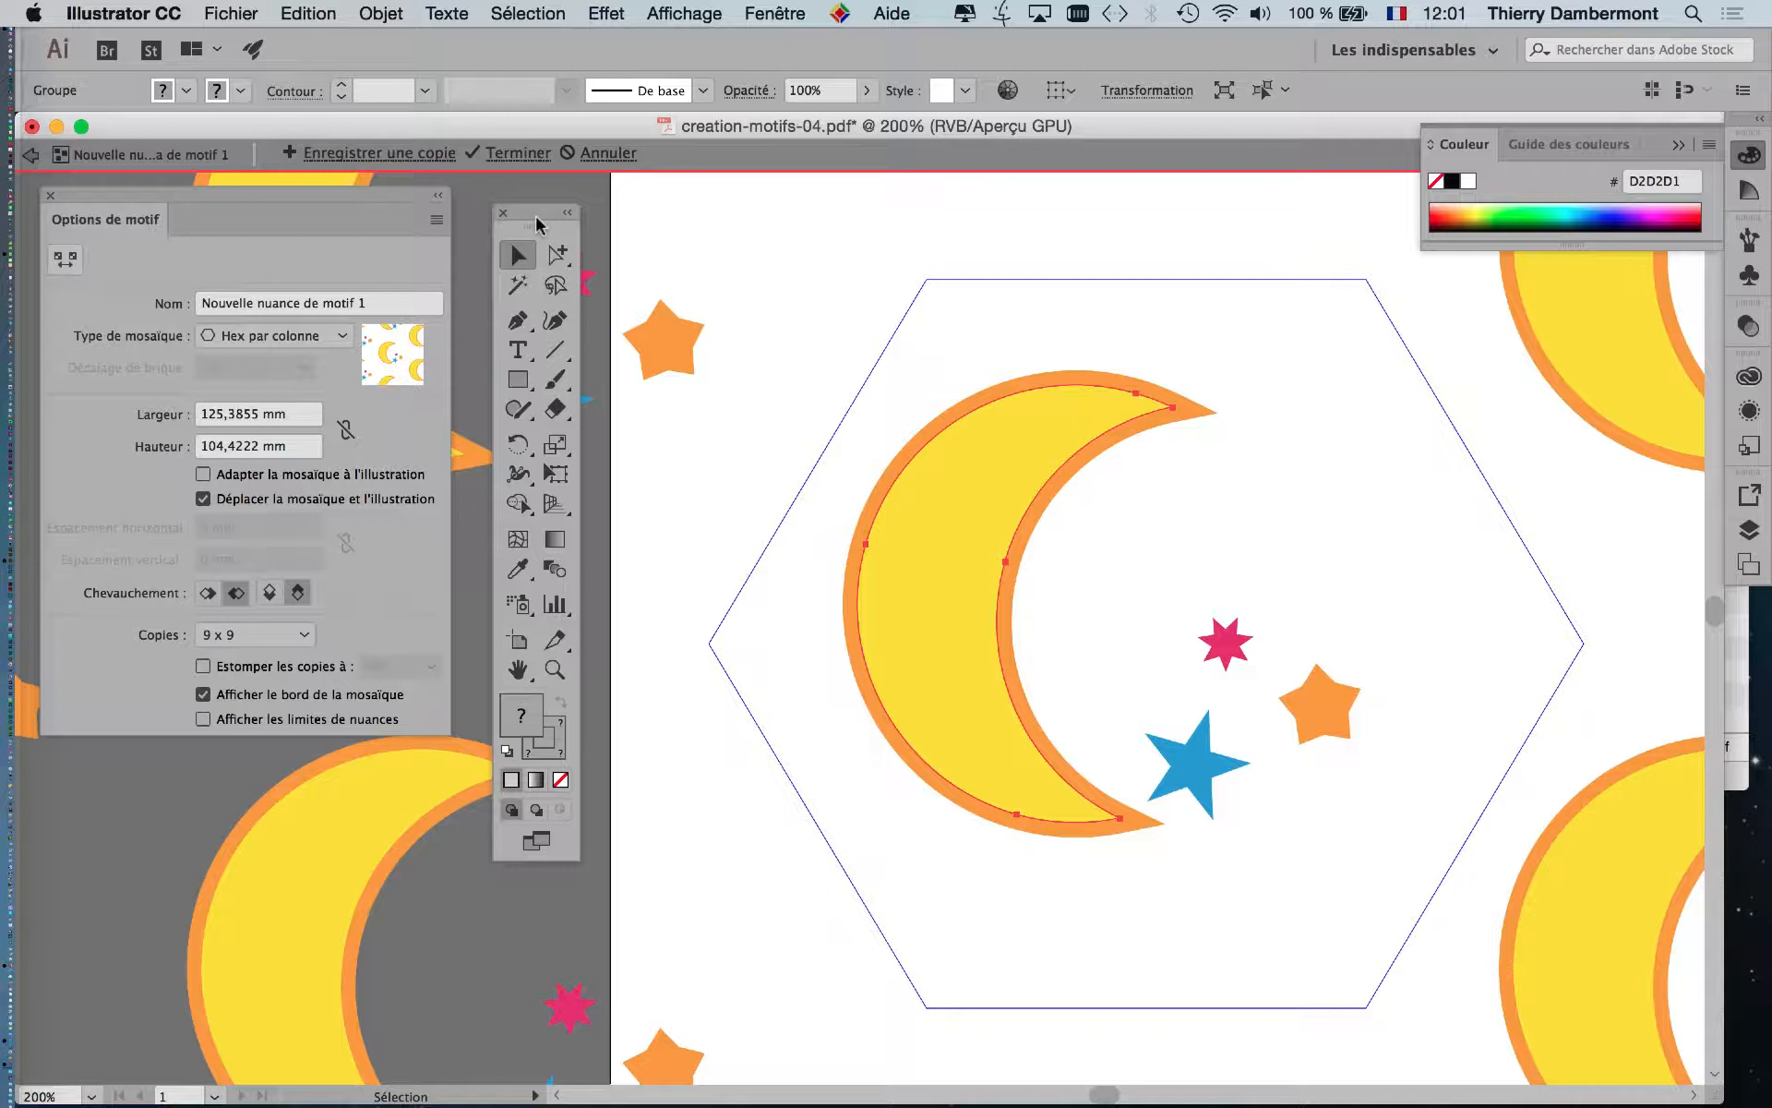
Enlarge the pink star proportionally about its centre with the Free Transform tool.
click(1228, 646)
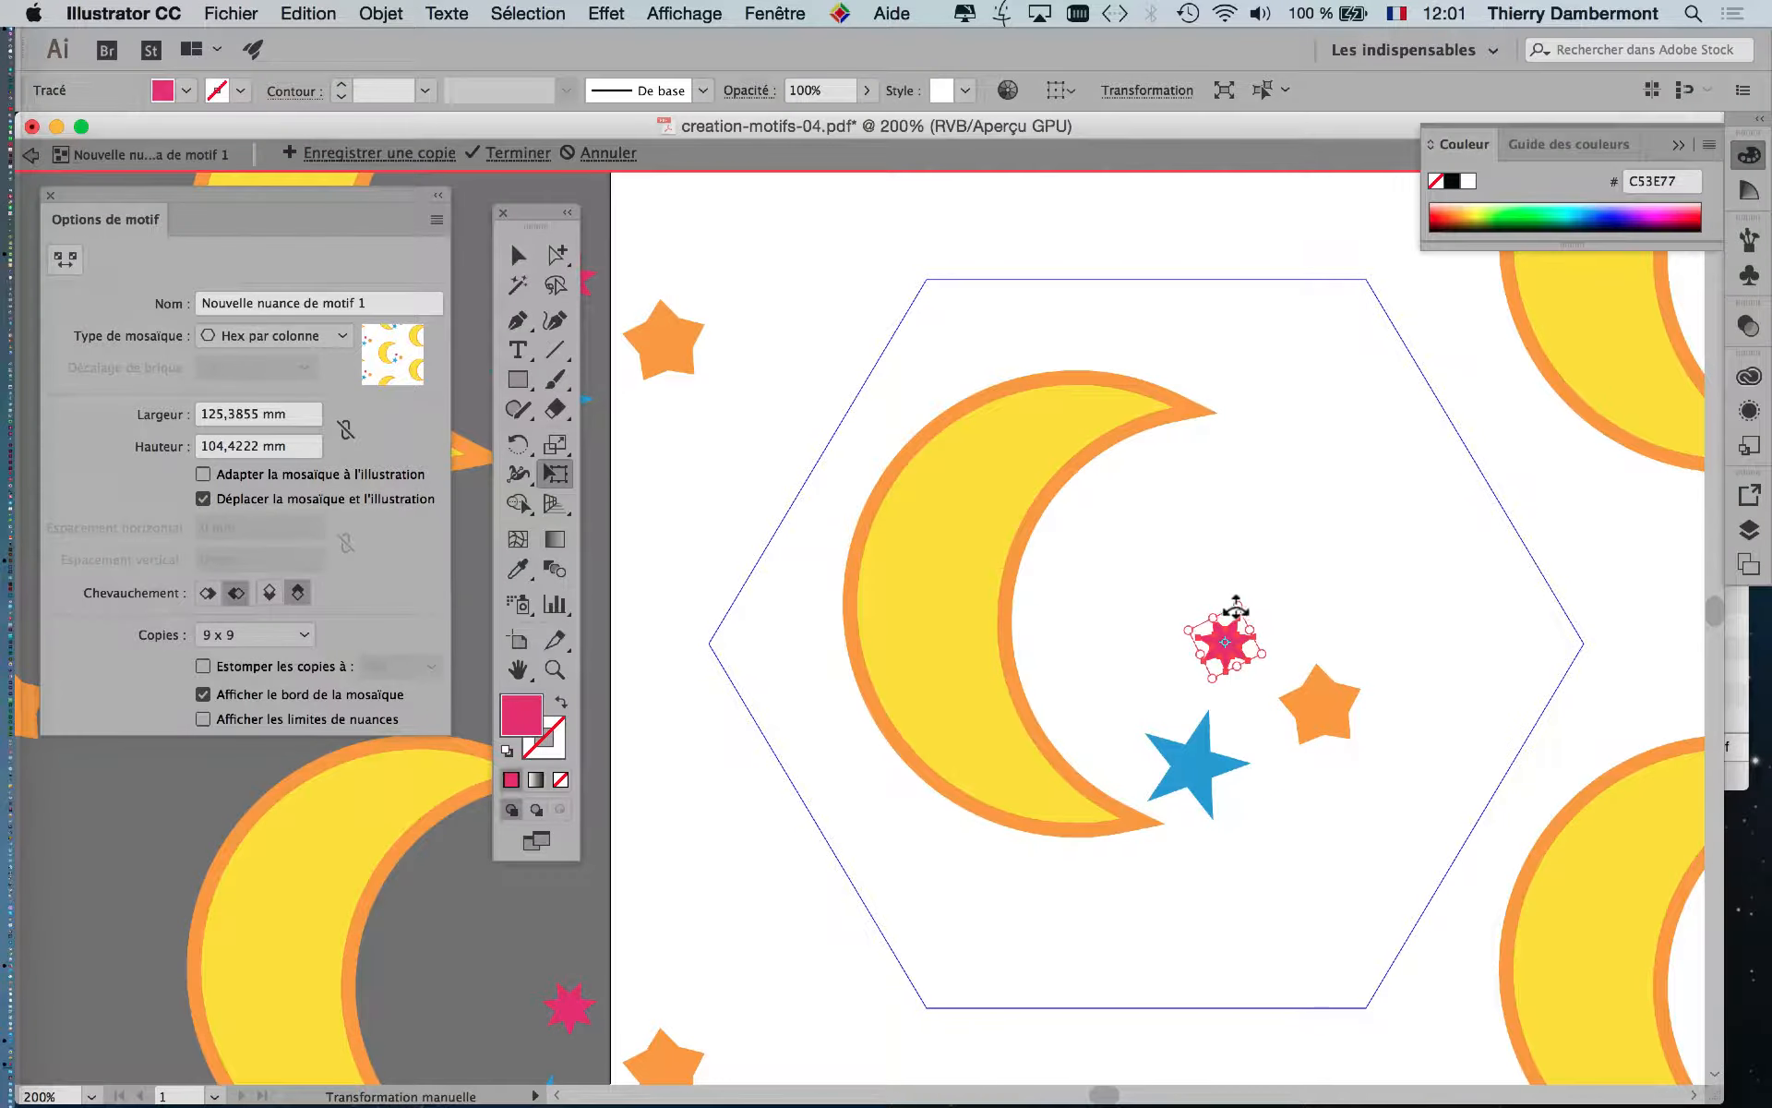
drag(1236, 610, 1256, 556)
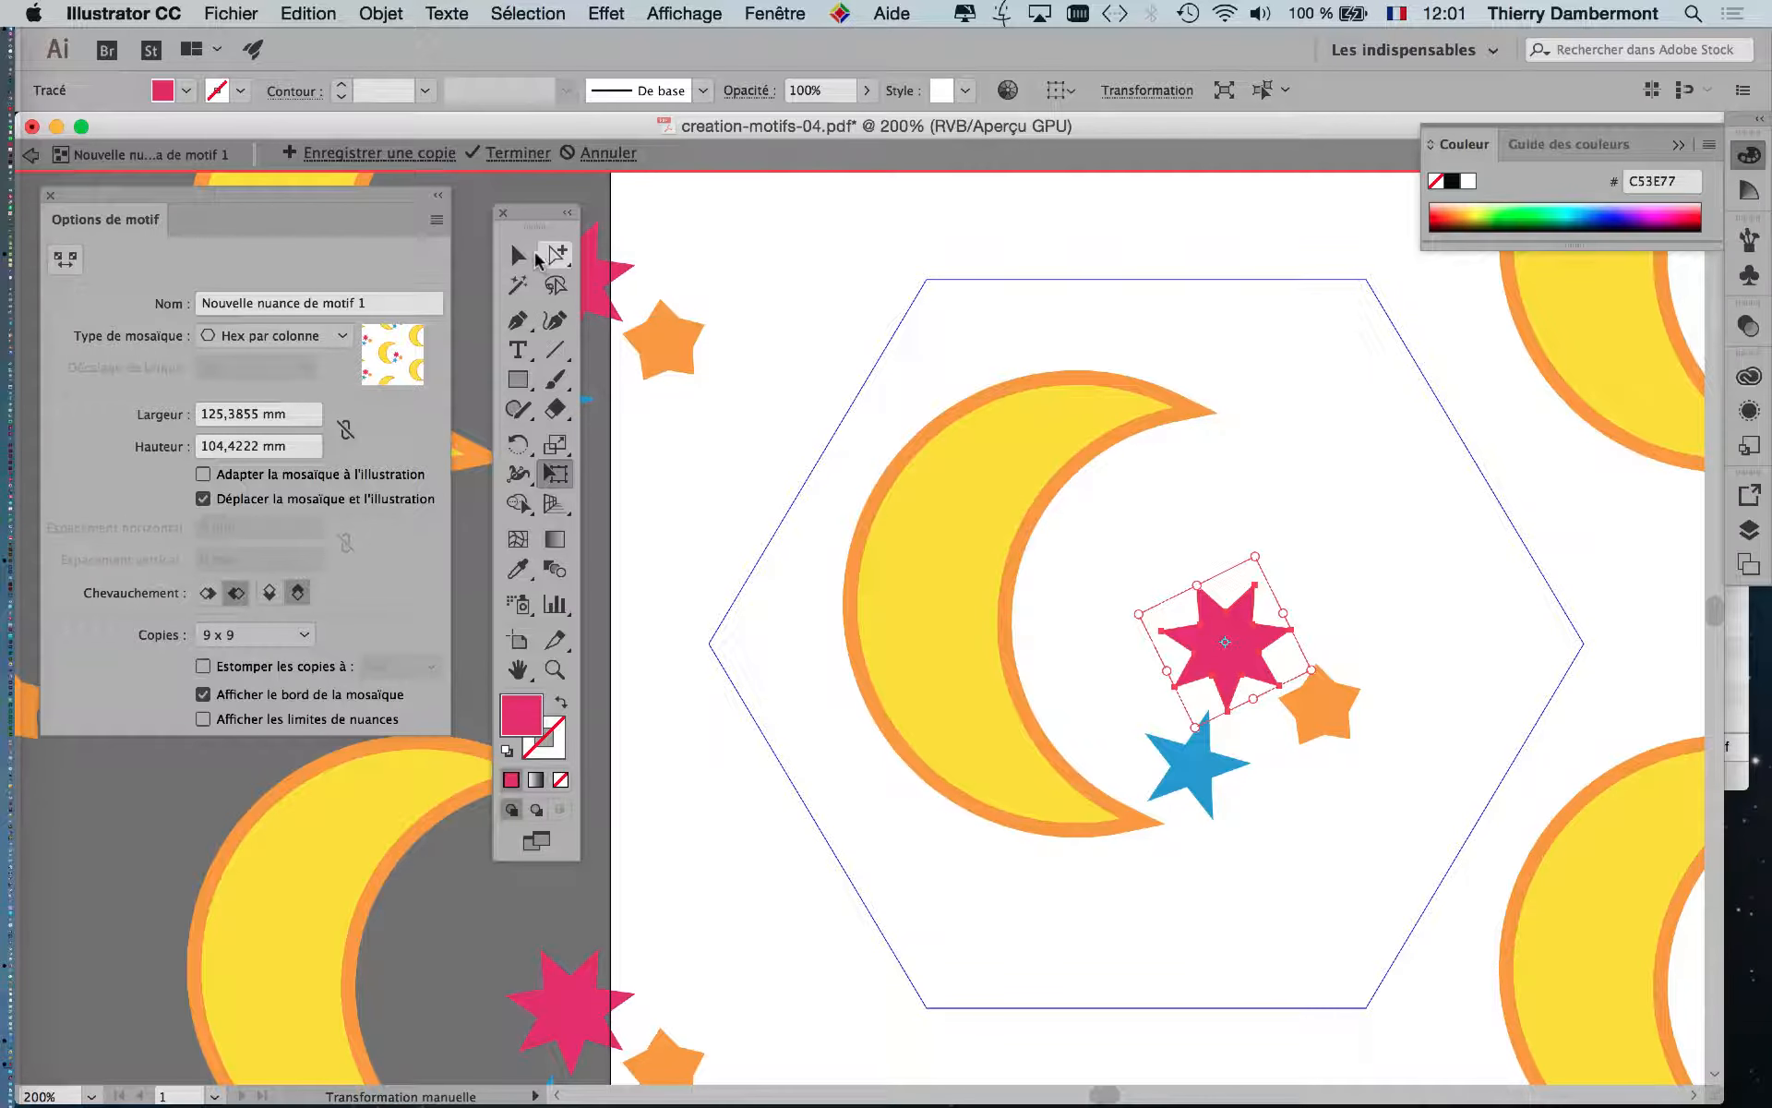
Select the moon group and display the Appearance panel beside it, lengthened to show more attribute rows.
click(518, 255)
click(880, 543)
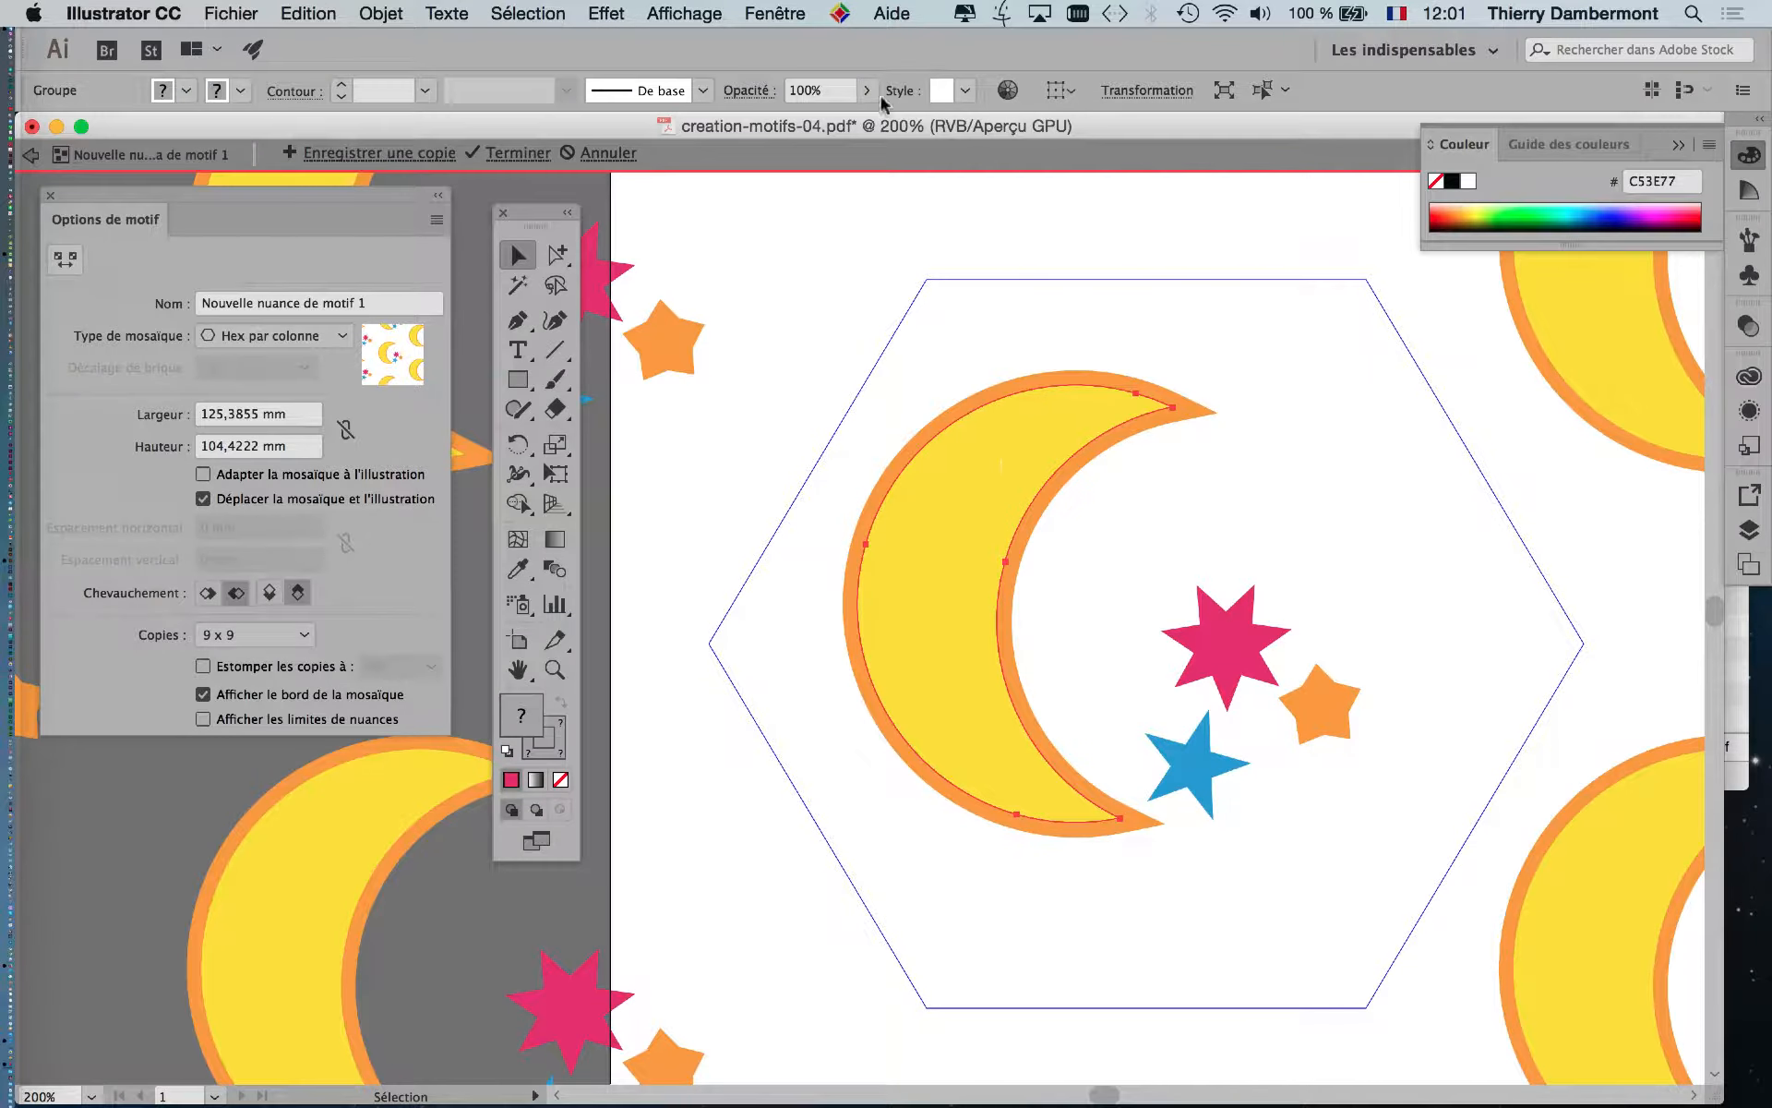
click(755, 10)
click(849, 402)
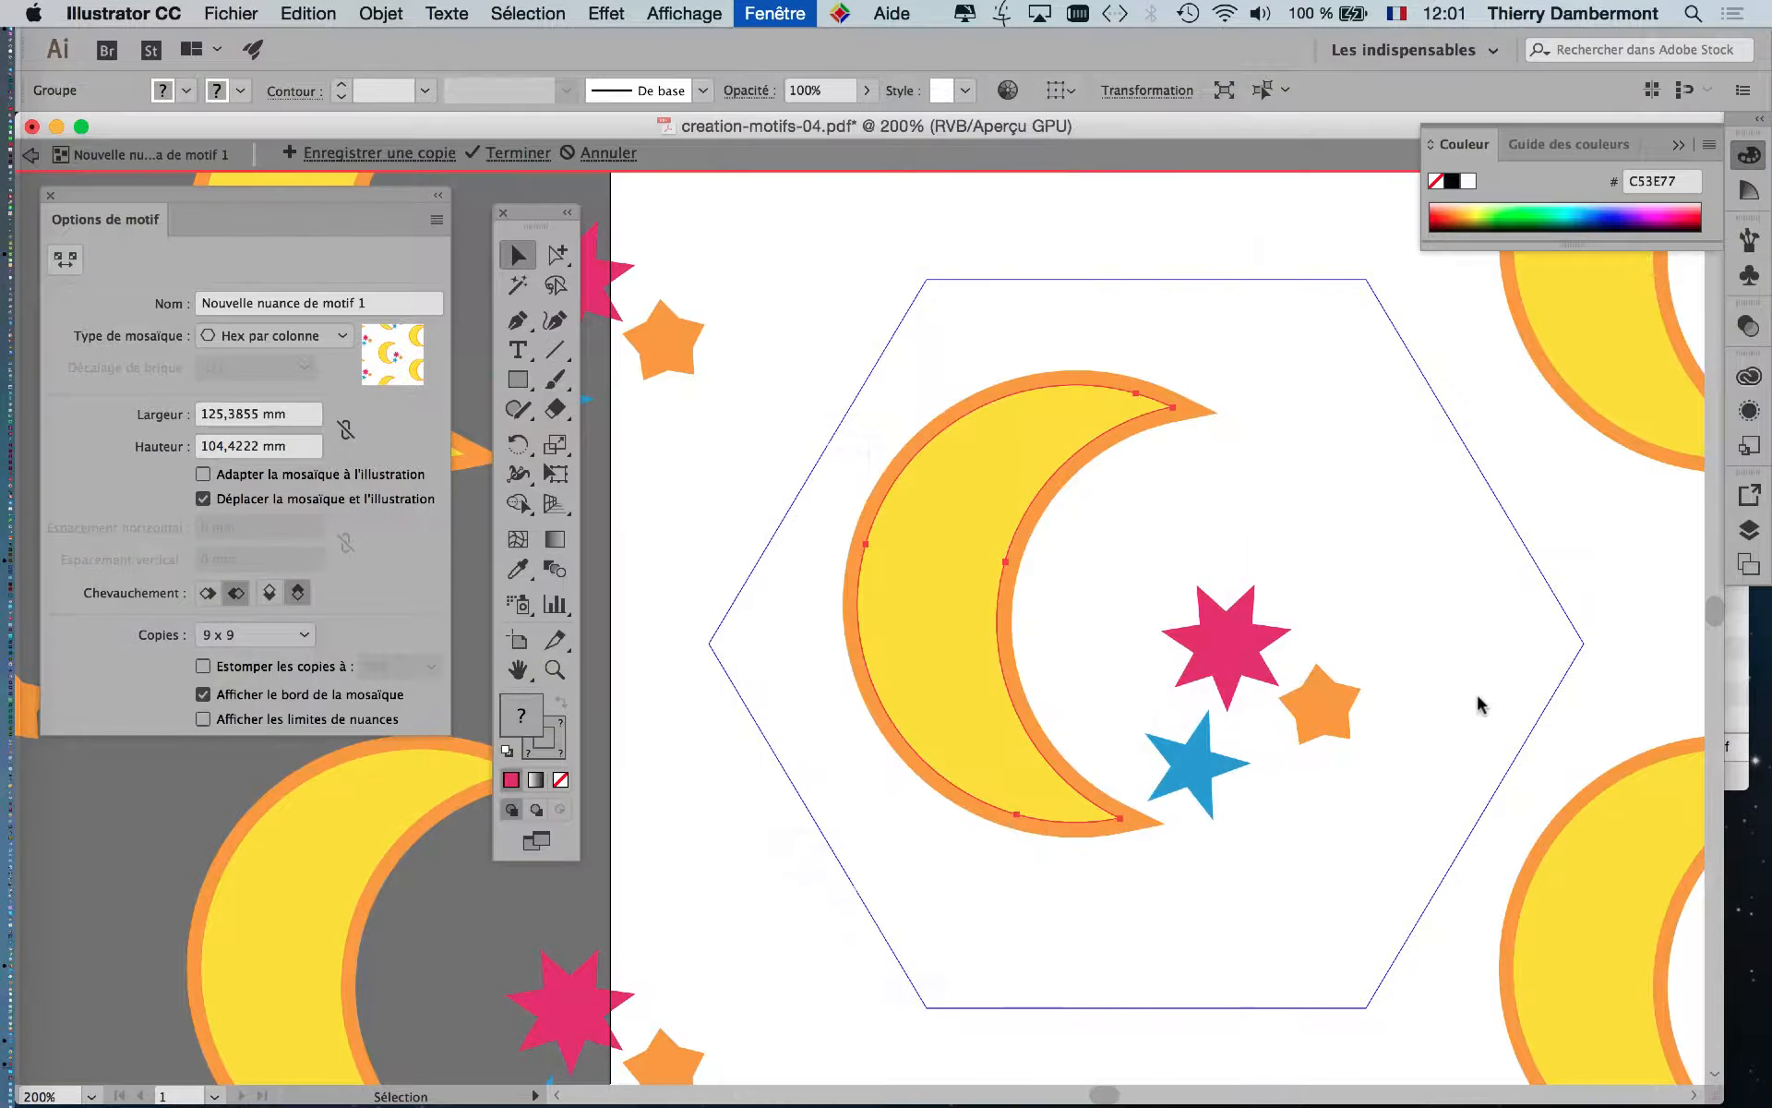
drag(1536, 372, 1266, 288)
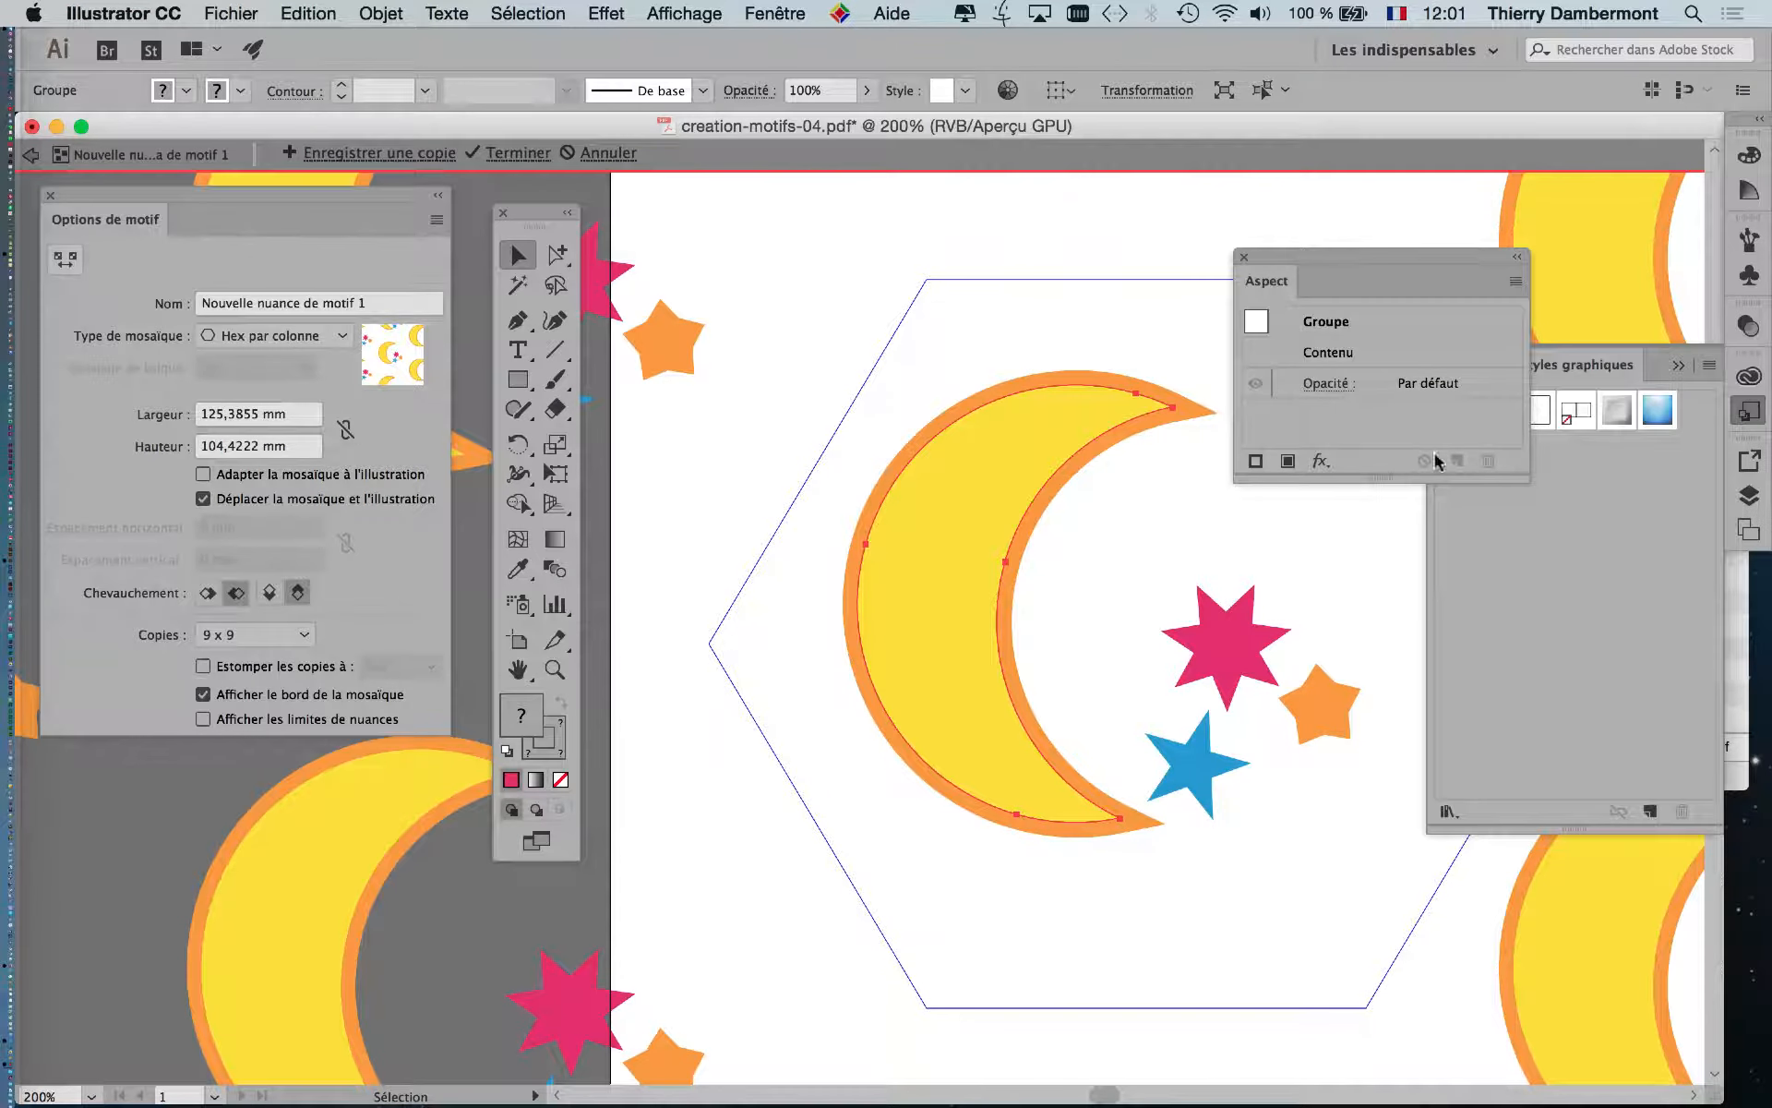
drag(1523, 483, 1533, 801)
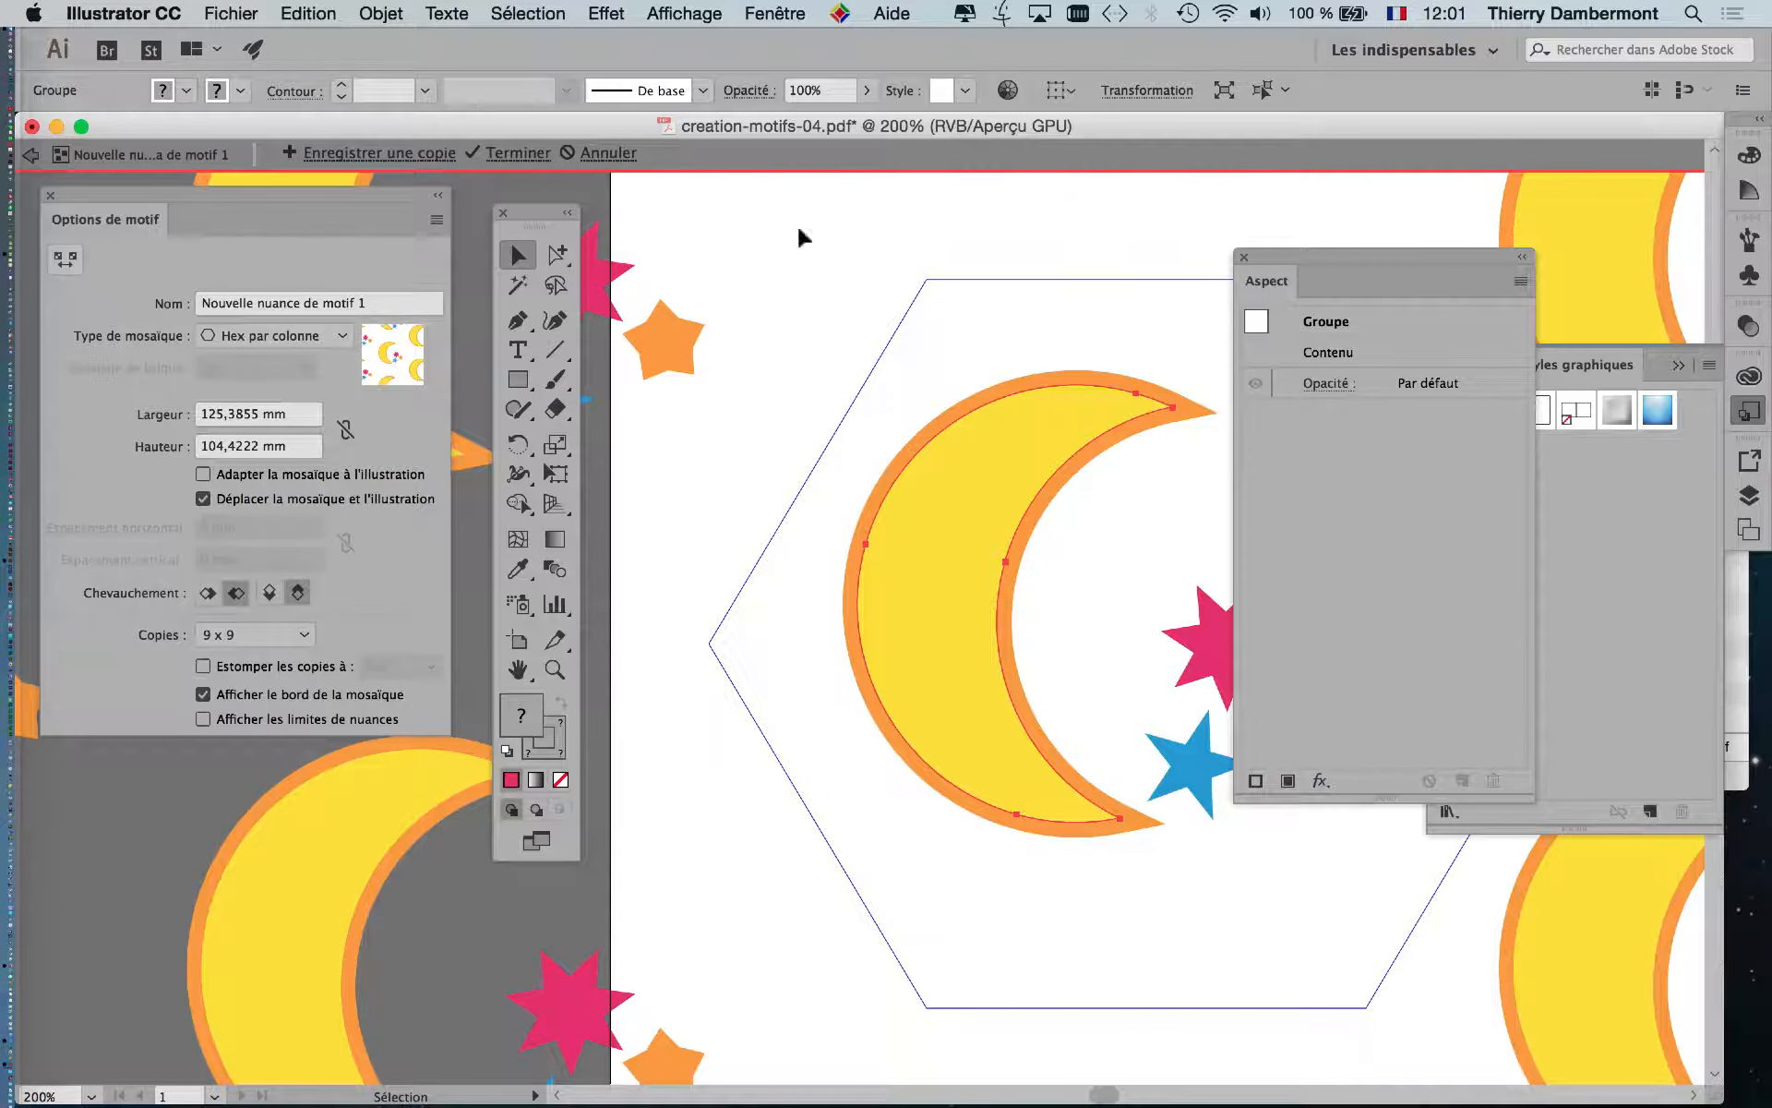
Check the moon's yellow path with the Group Selection tool and detach the direct selection tools as a floating palette.
click(888, 398)
click(965, 452)
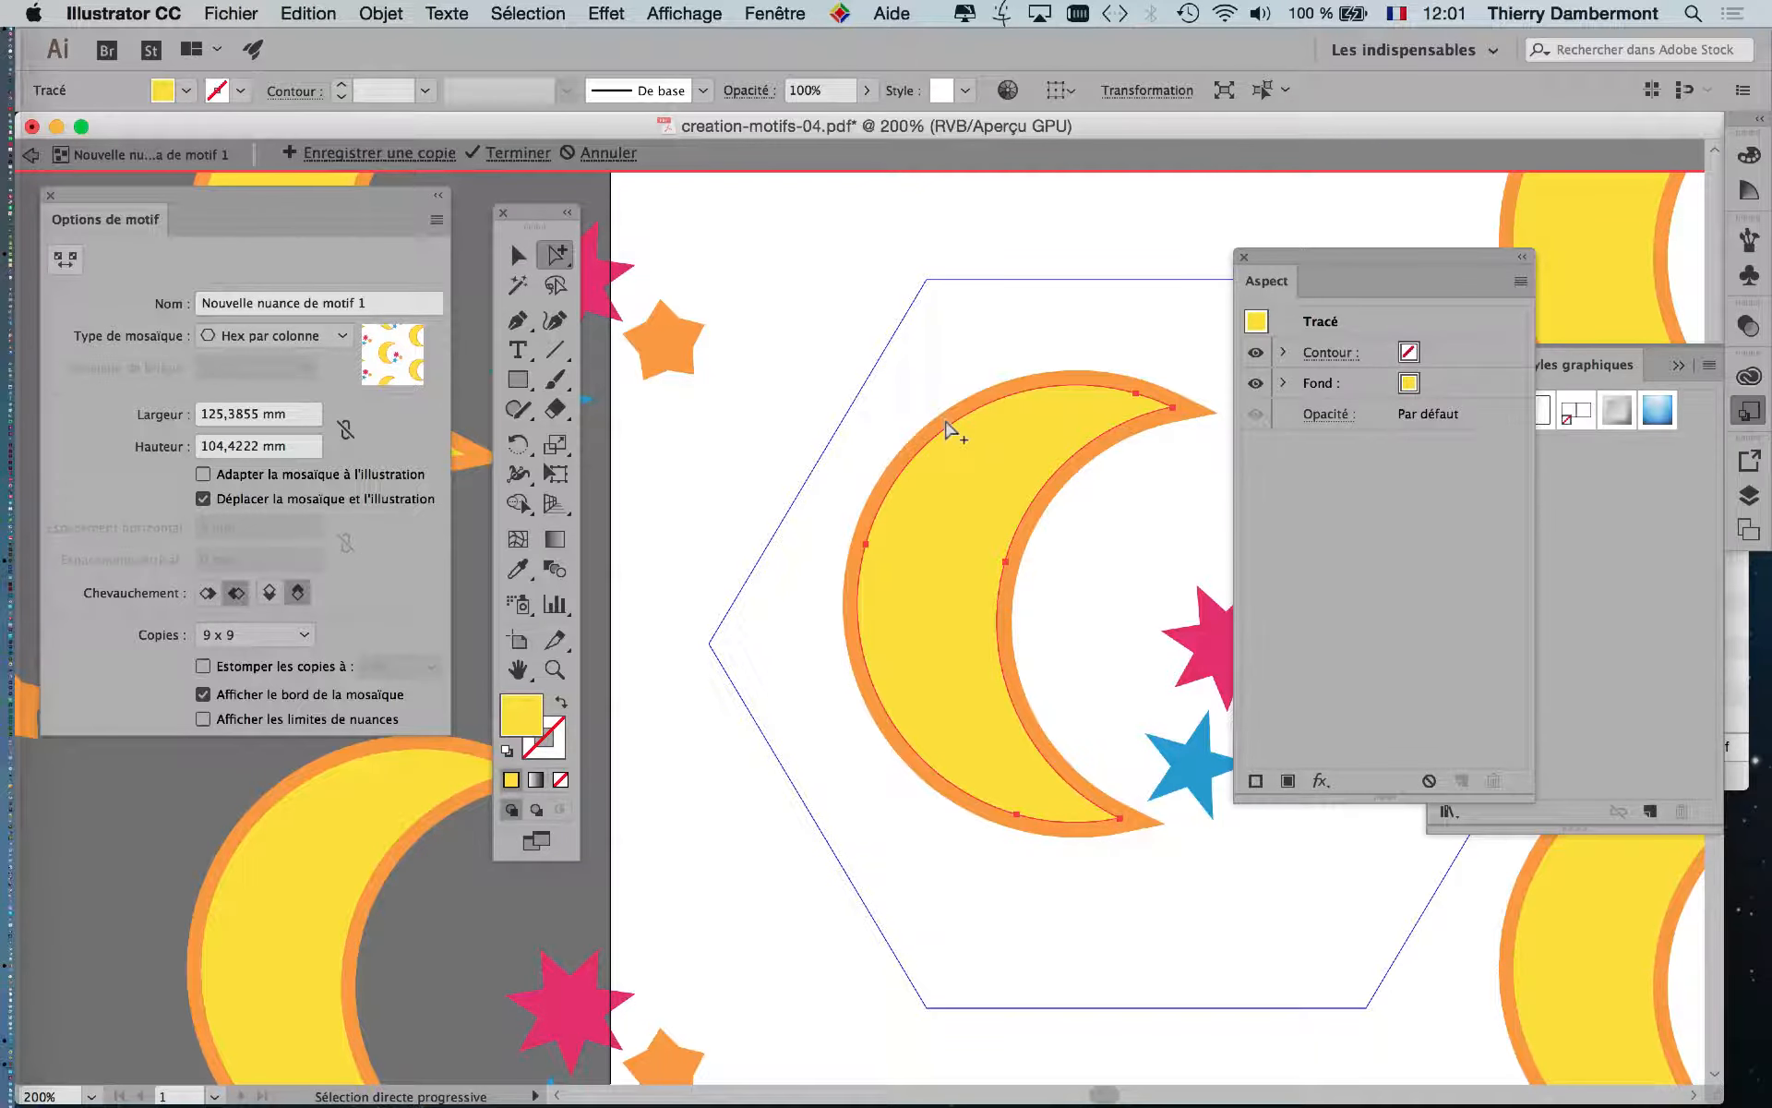
click(765, 346)
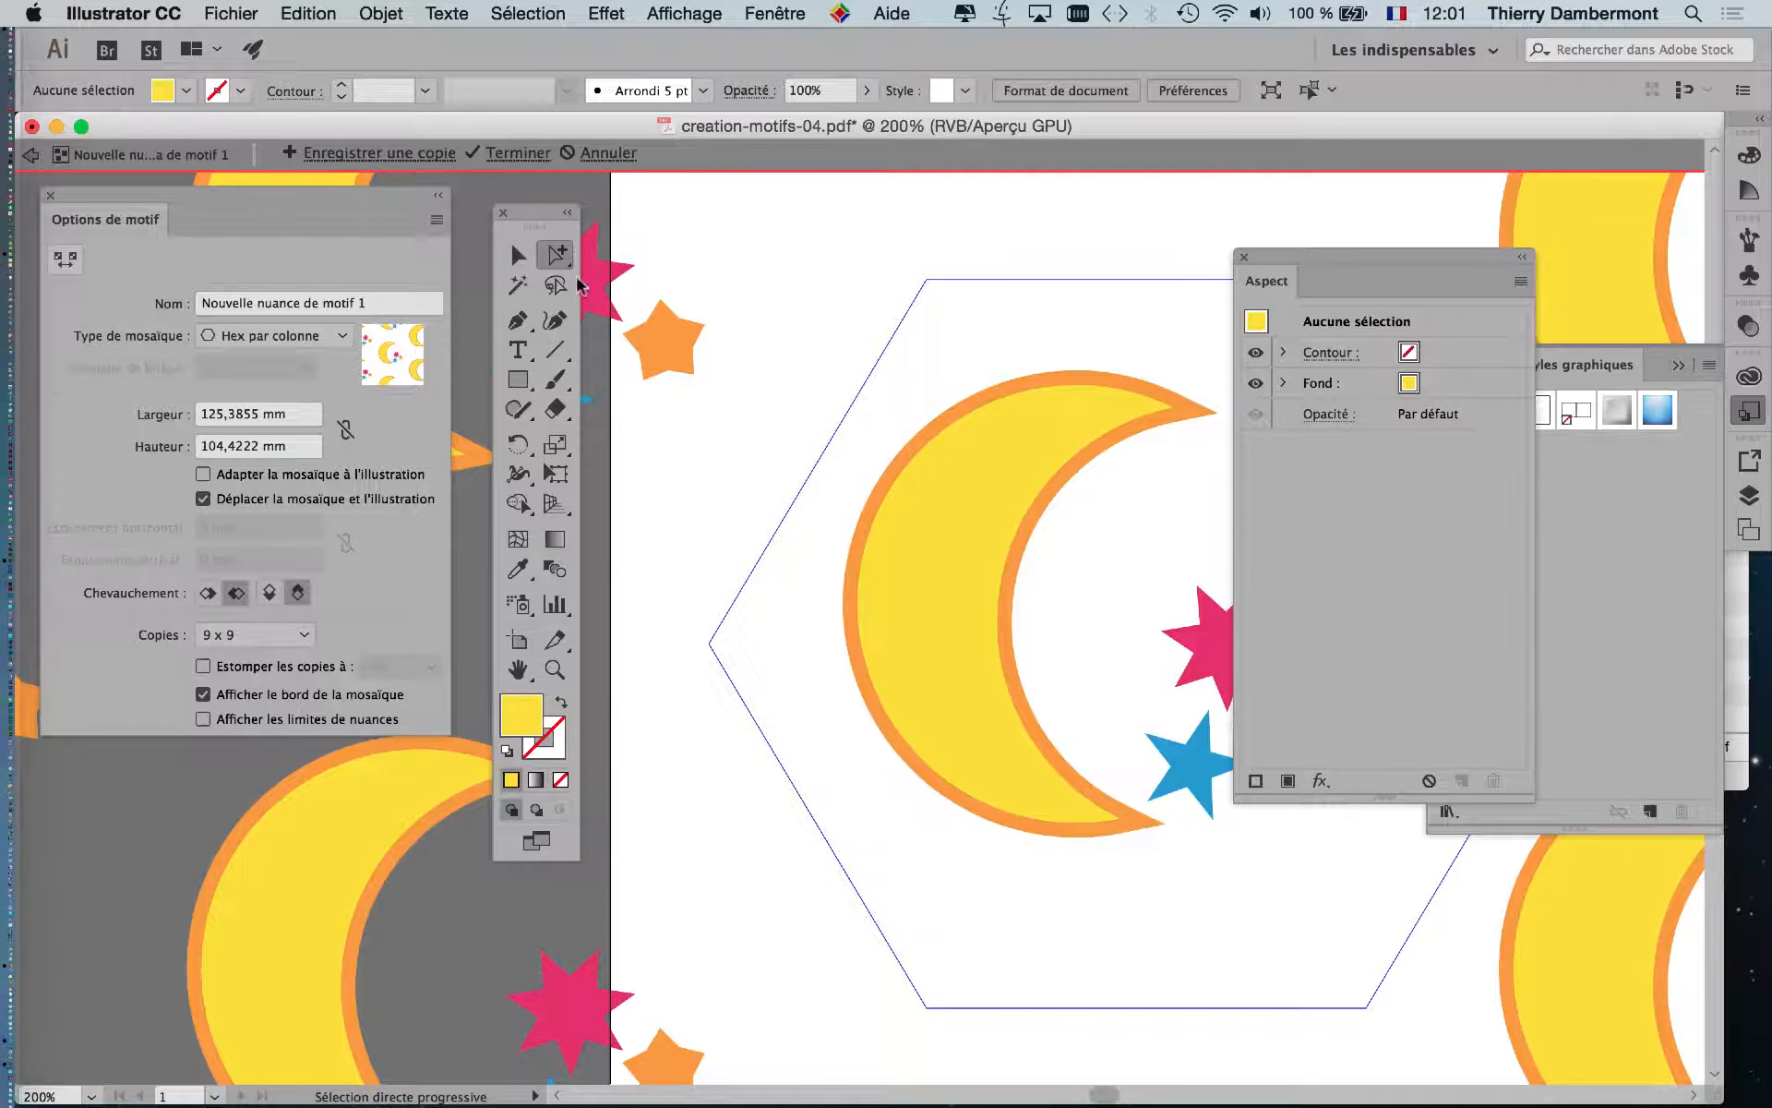
drag(561, 260, 901, 273)
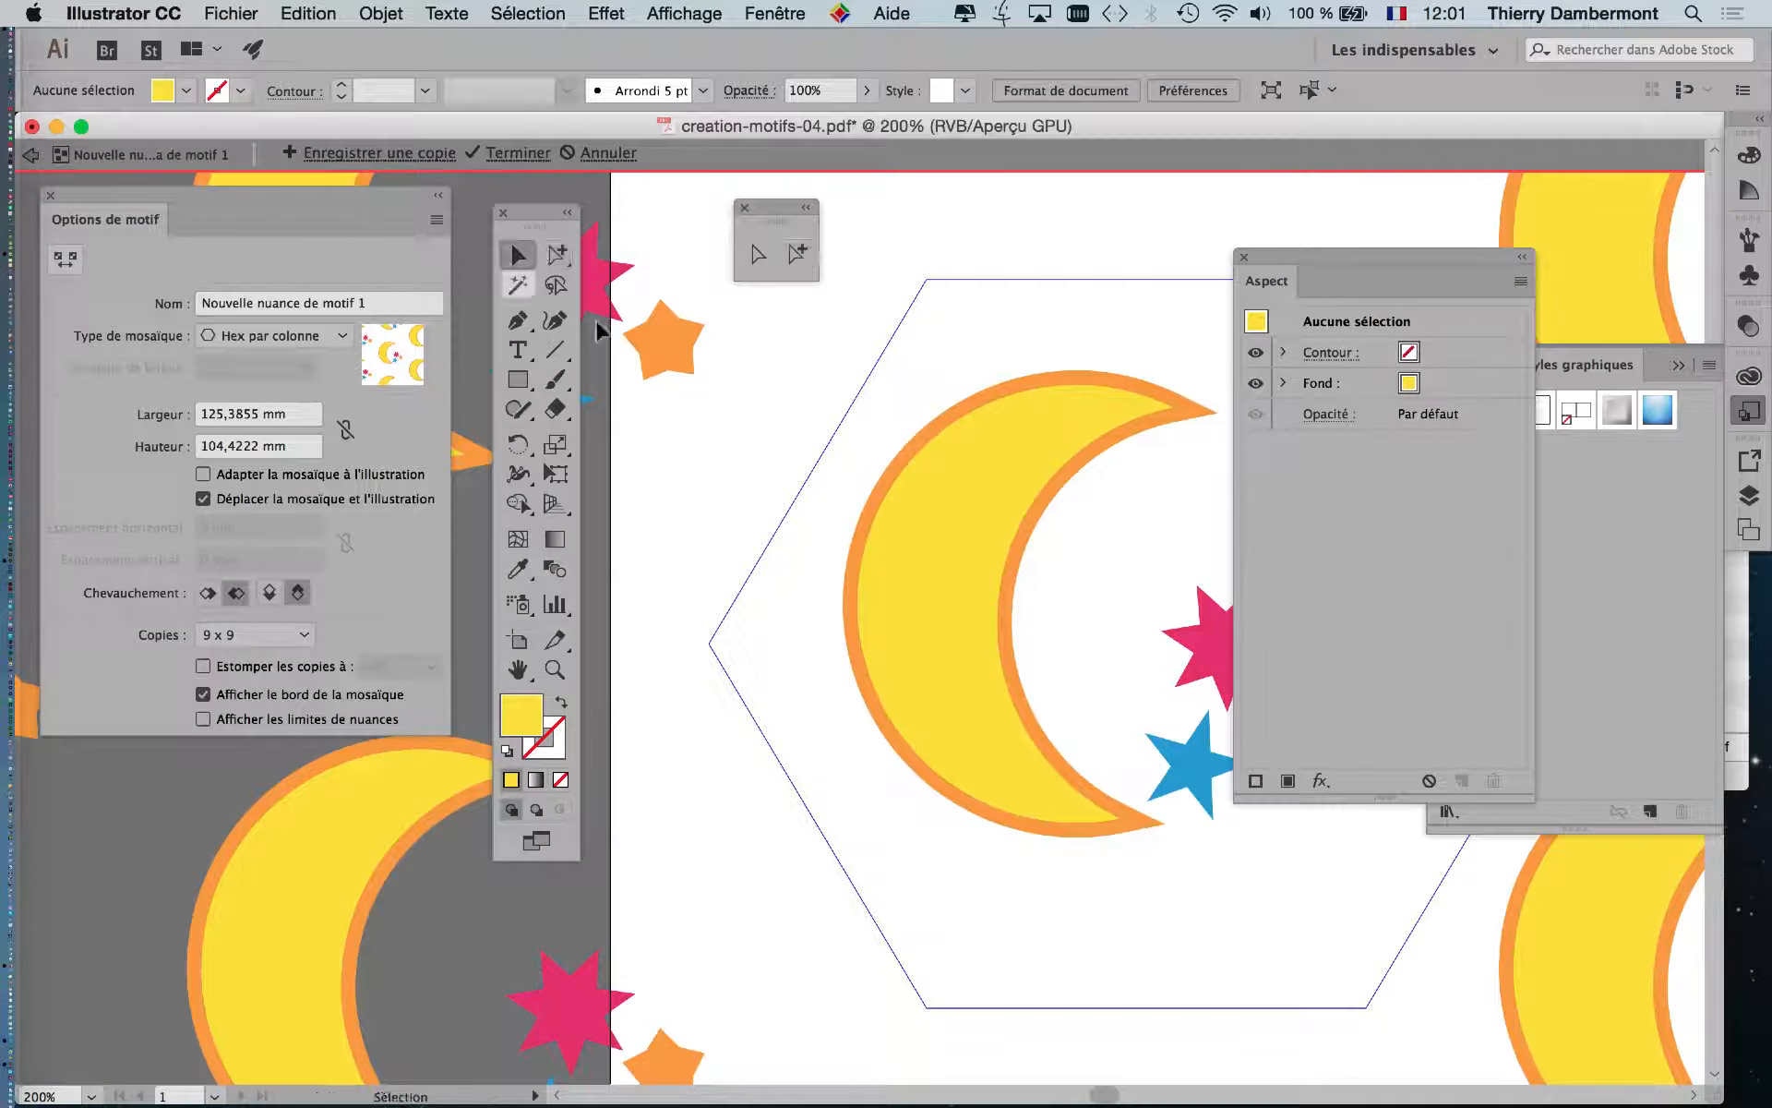
Compare the Appearance attributes of the moon group with those of the ungrouped stars using the Selection tool.
click(927, 469)
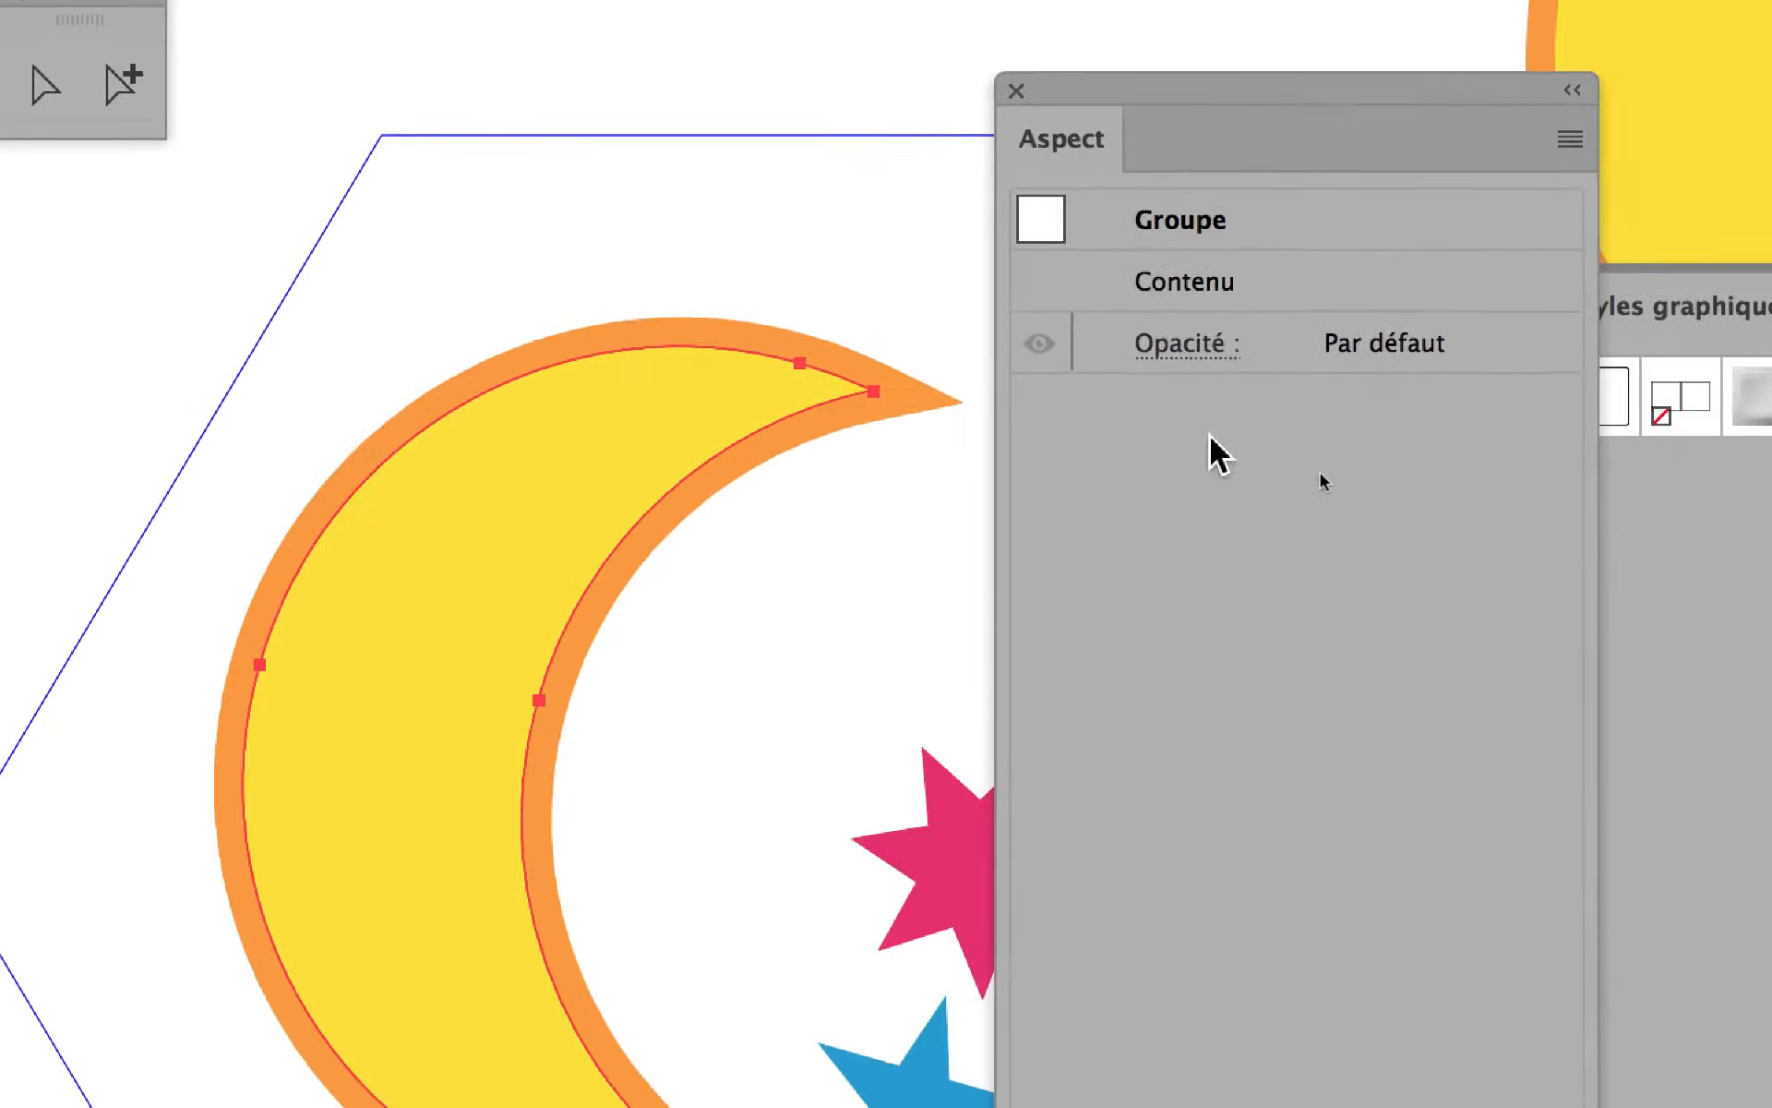
click(962, 811)
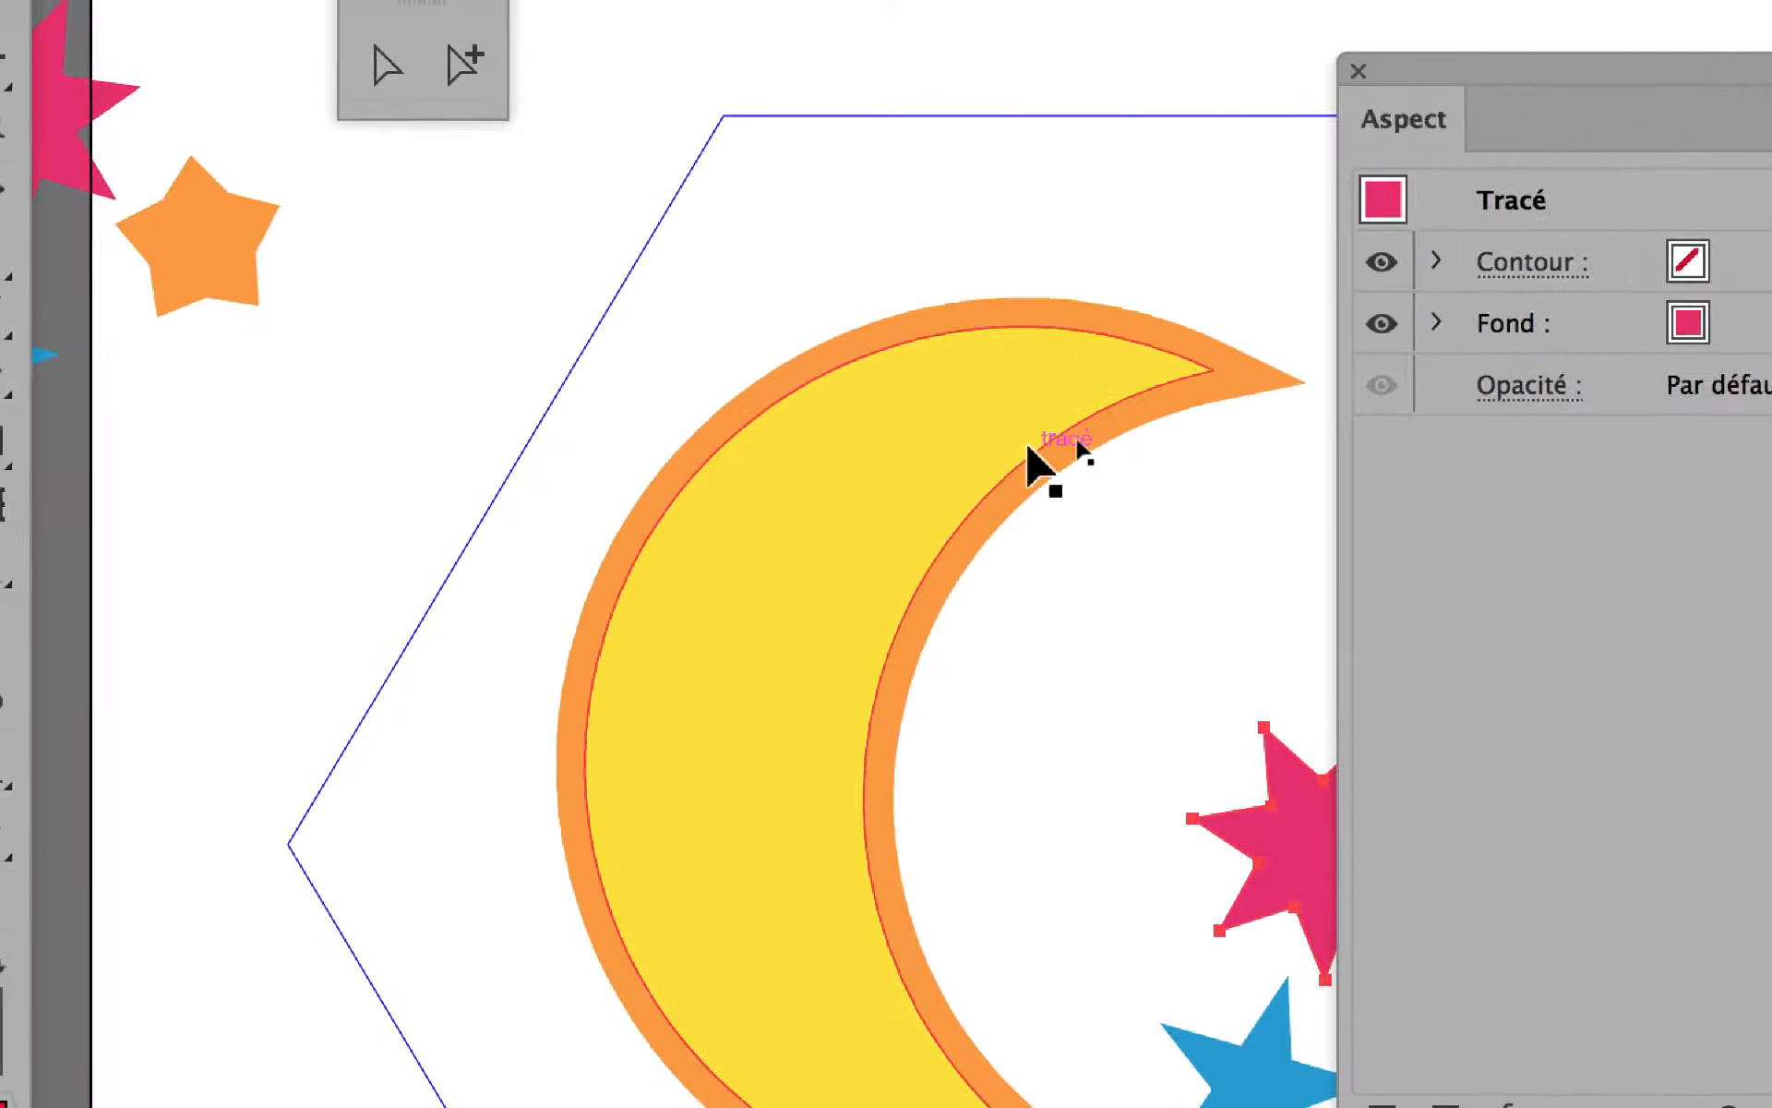
click(1028, 448)
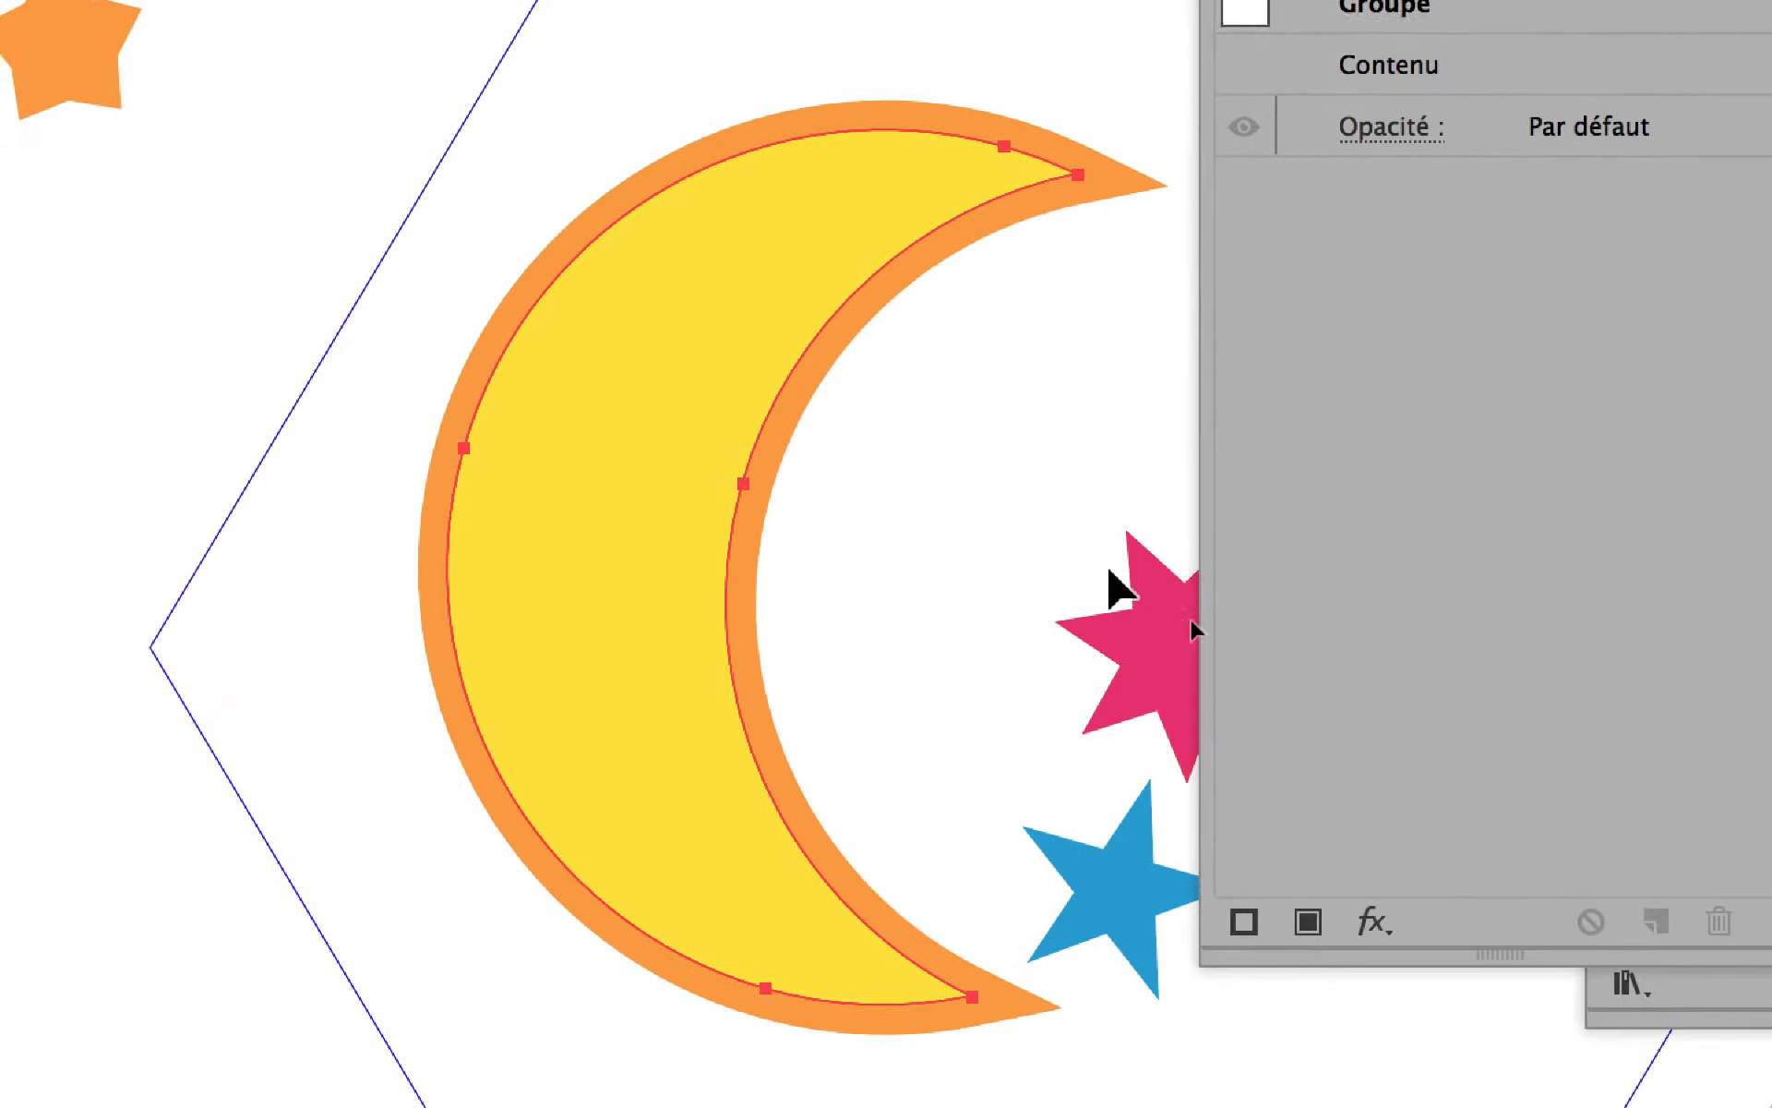
click(1111, 591)
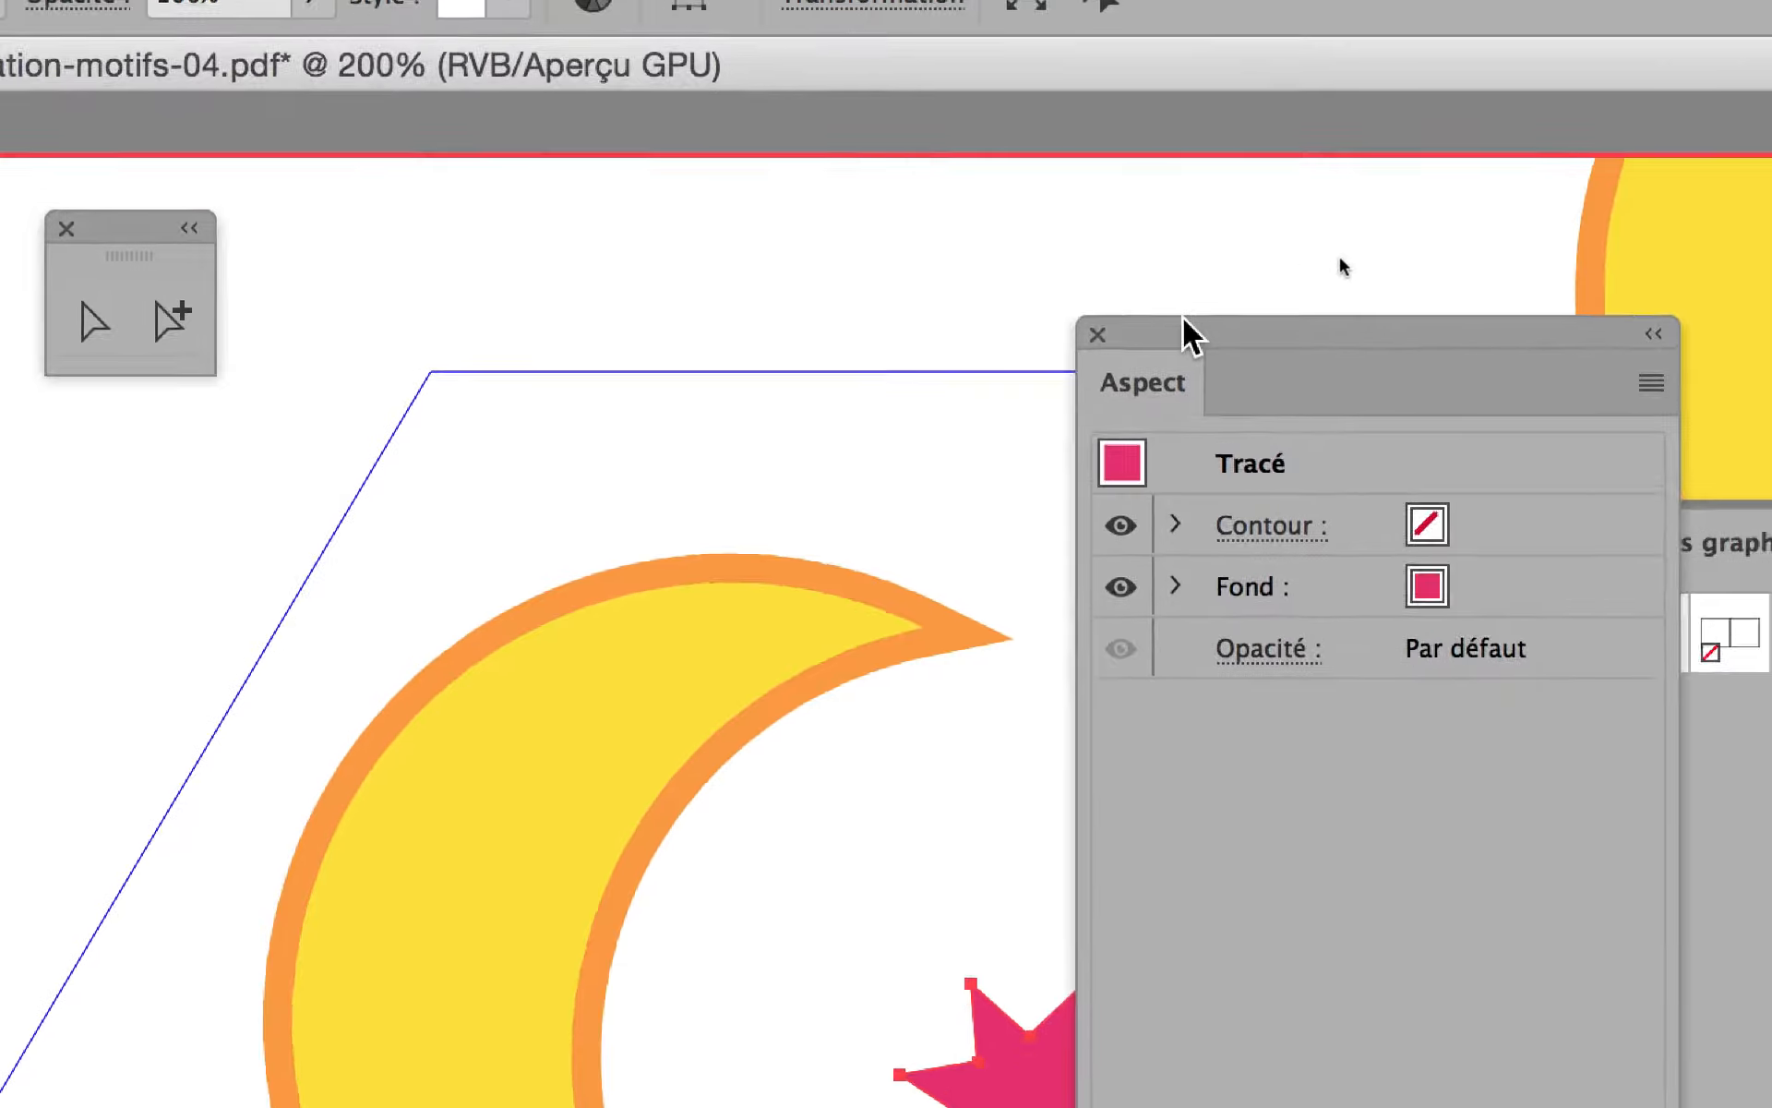
drag(1184, 318, 1438, 432)
click(1190, 653)
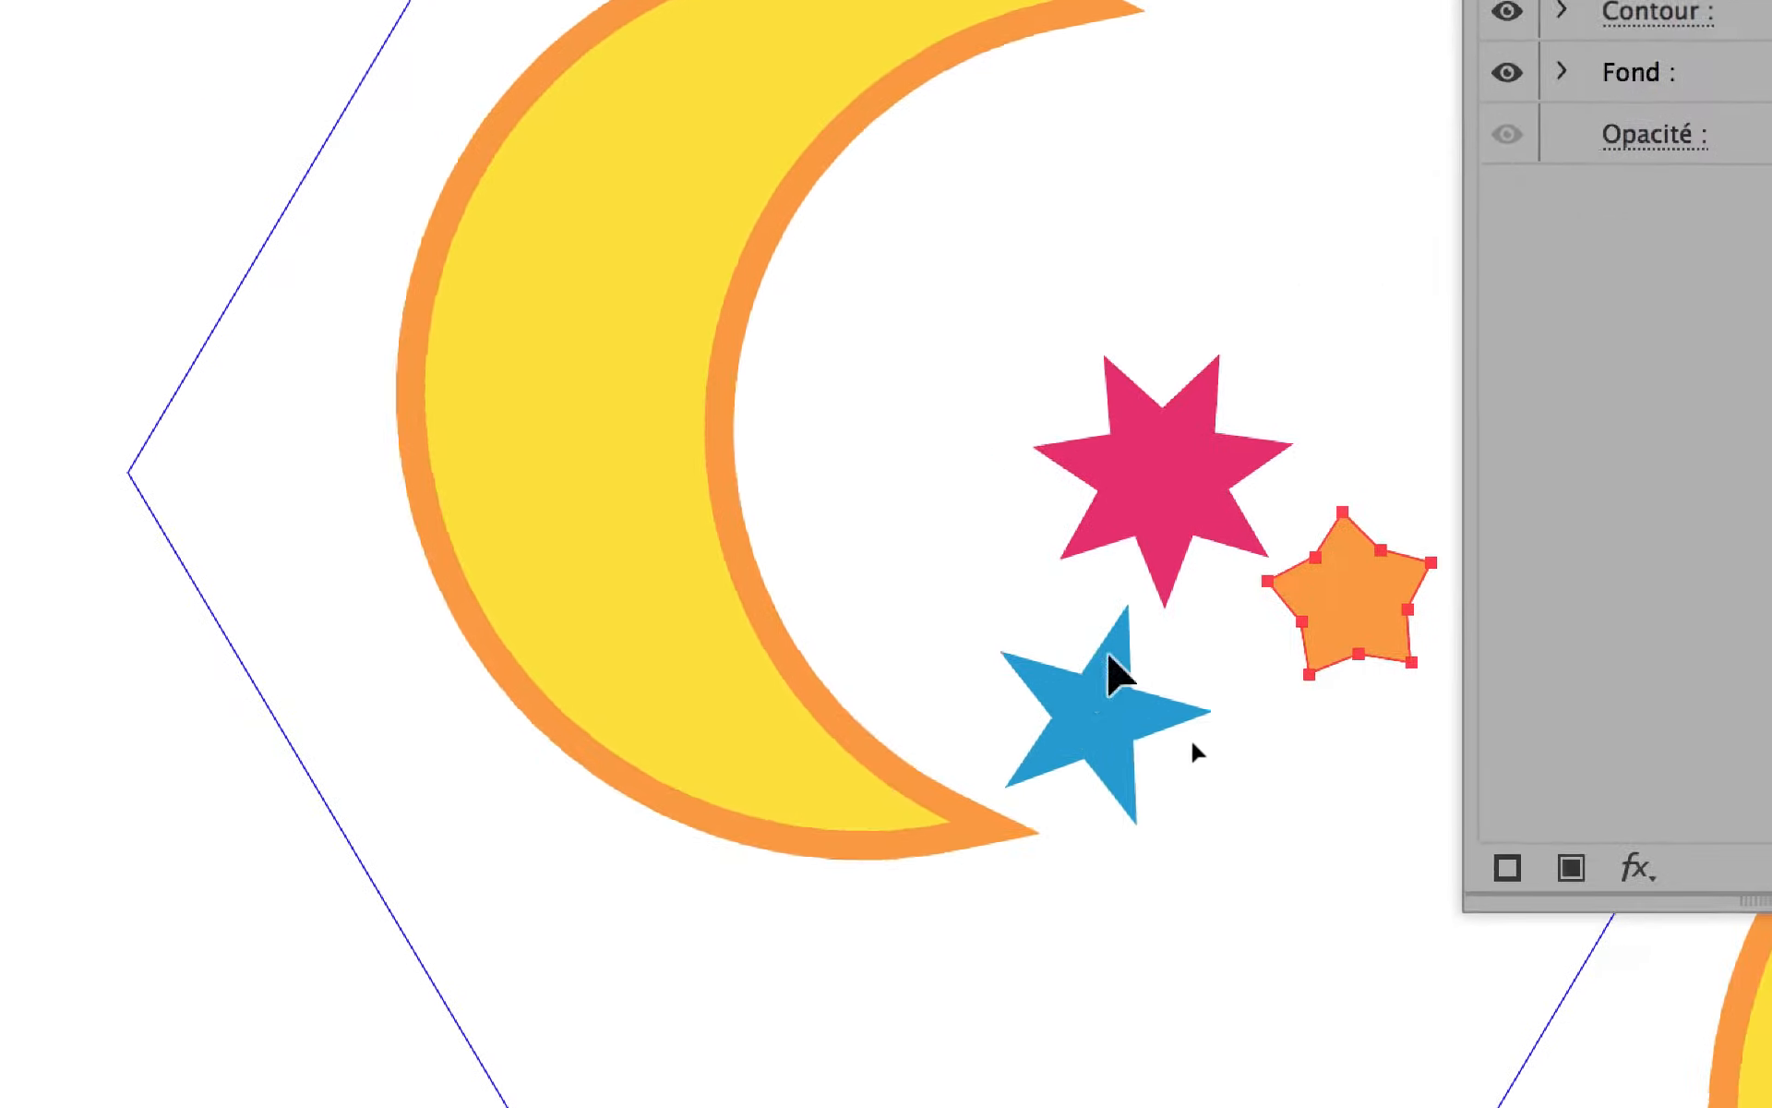
click(635, 1093)
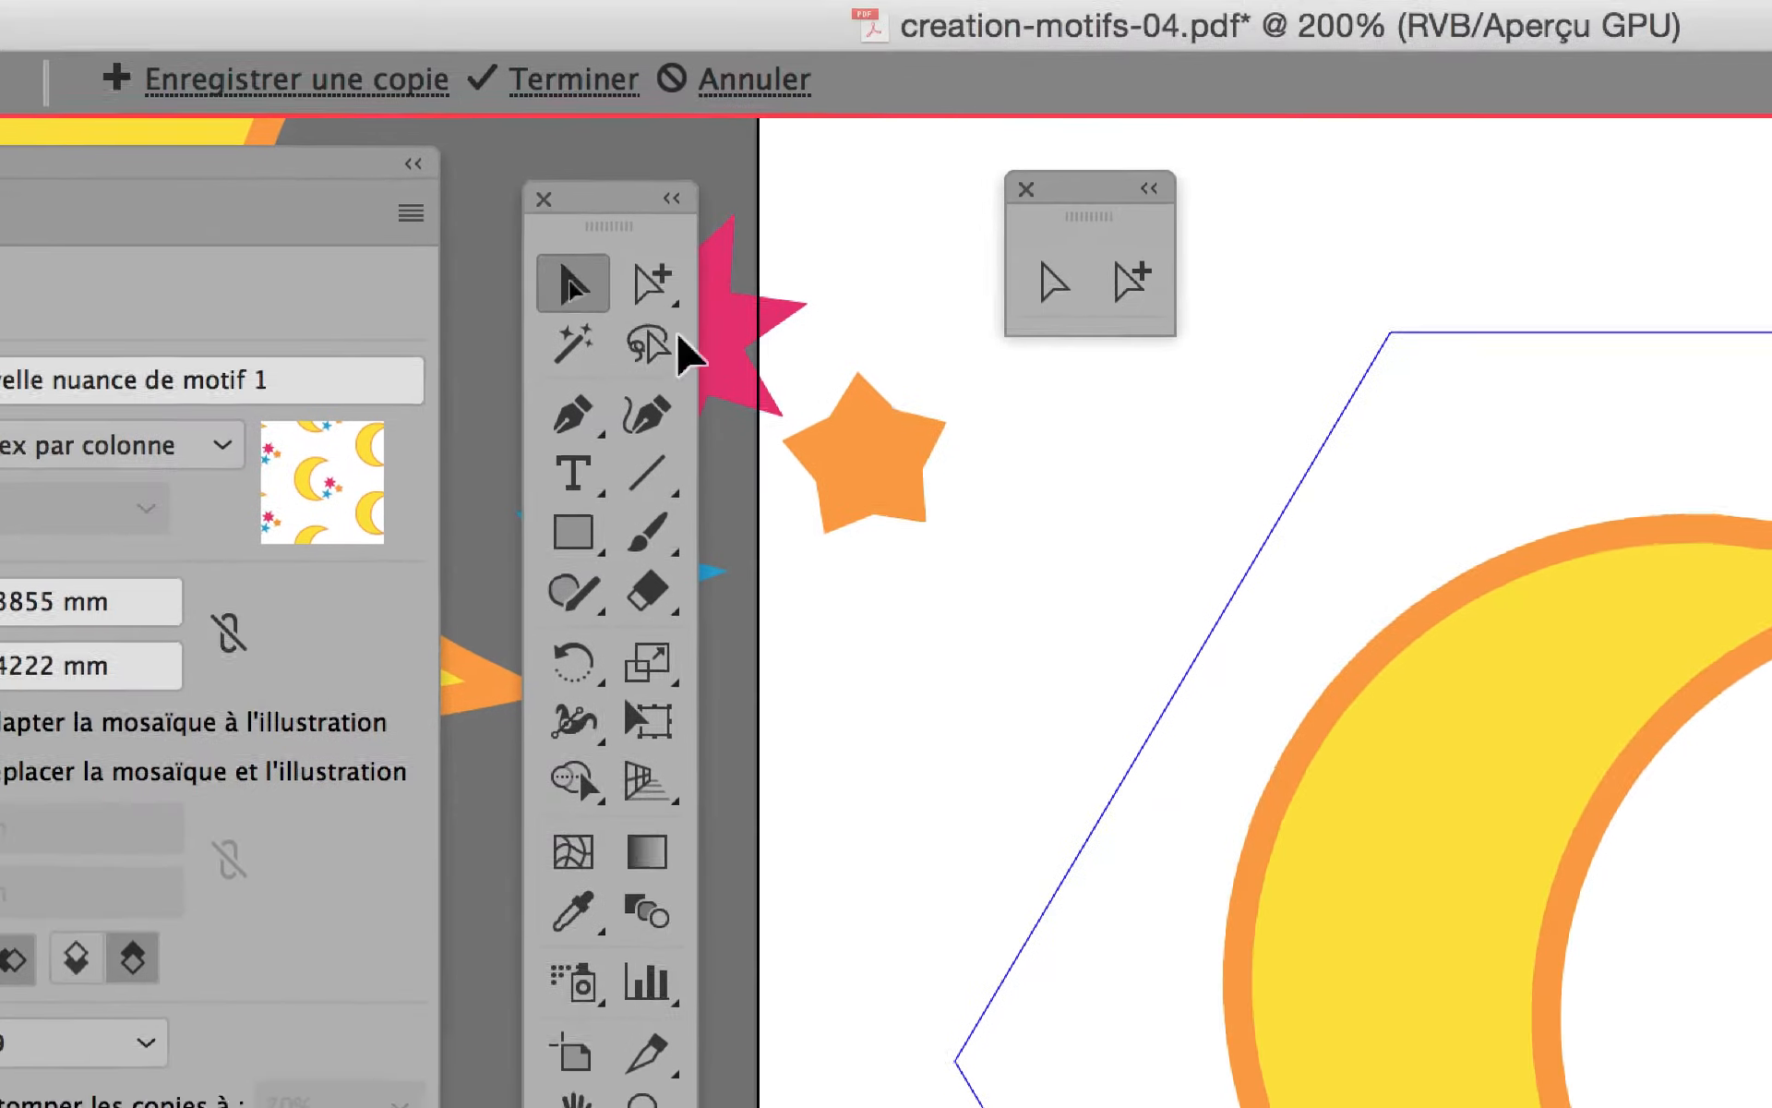
Examine the Appearance attributes of the moon's yellow path and of its group with the Group Selection tool.
click(666, 303)
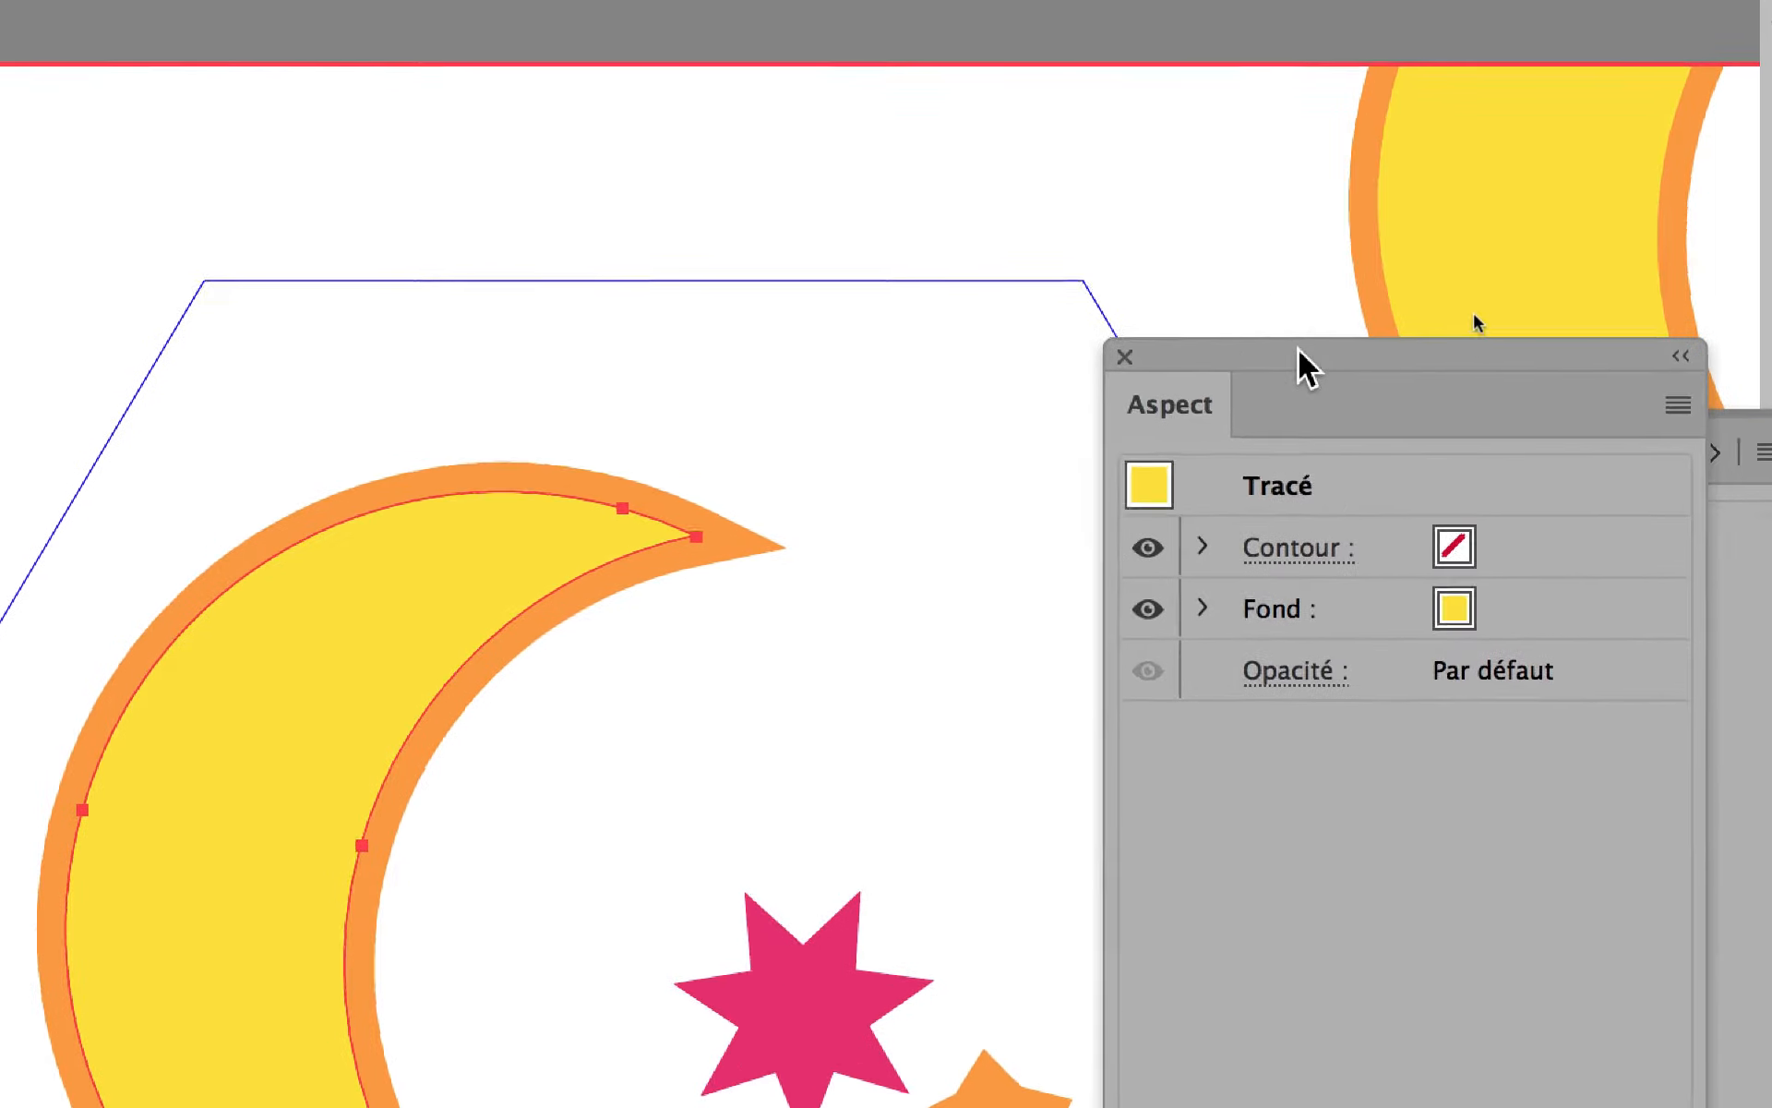
drag(1298, 349, 1103, 141)
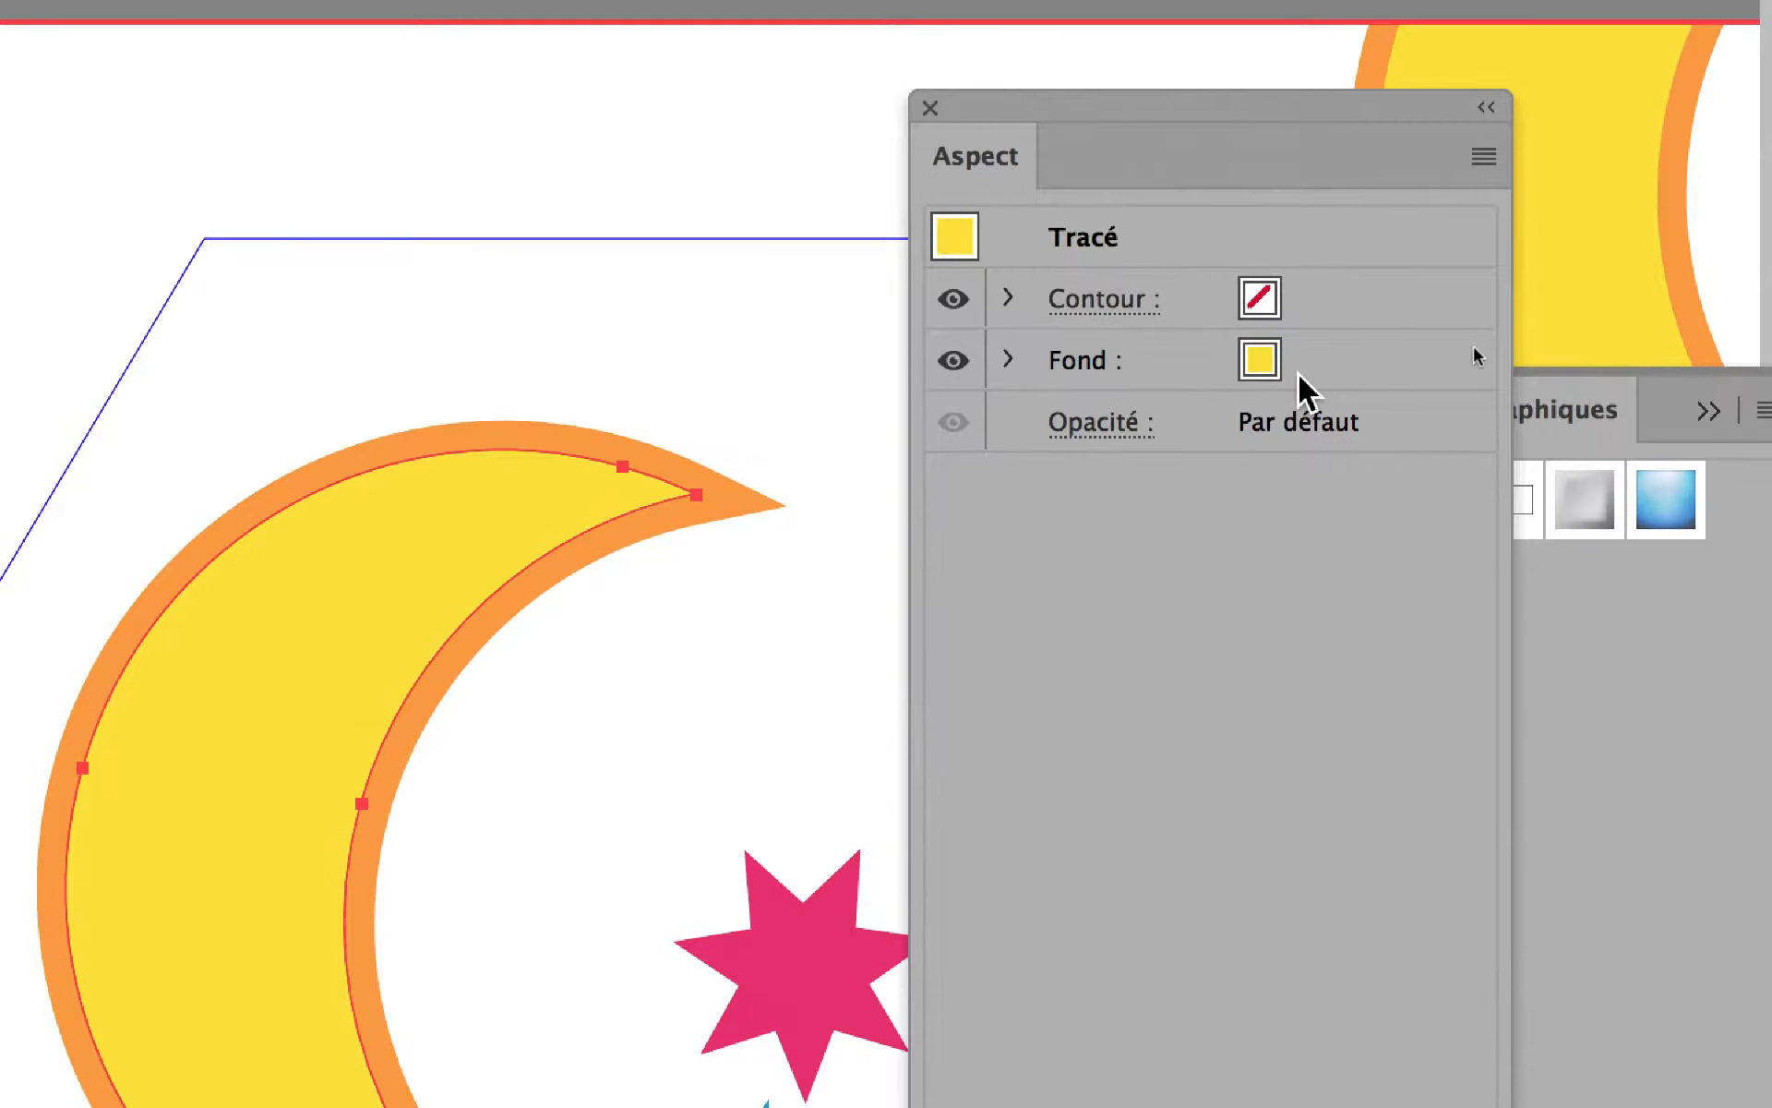
click(1381, 373)
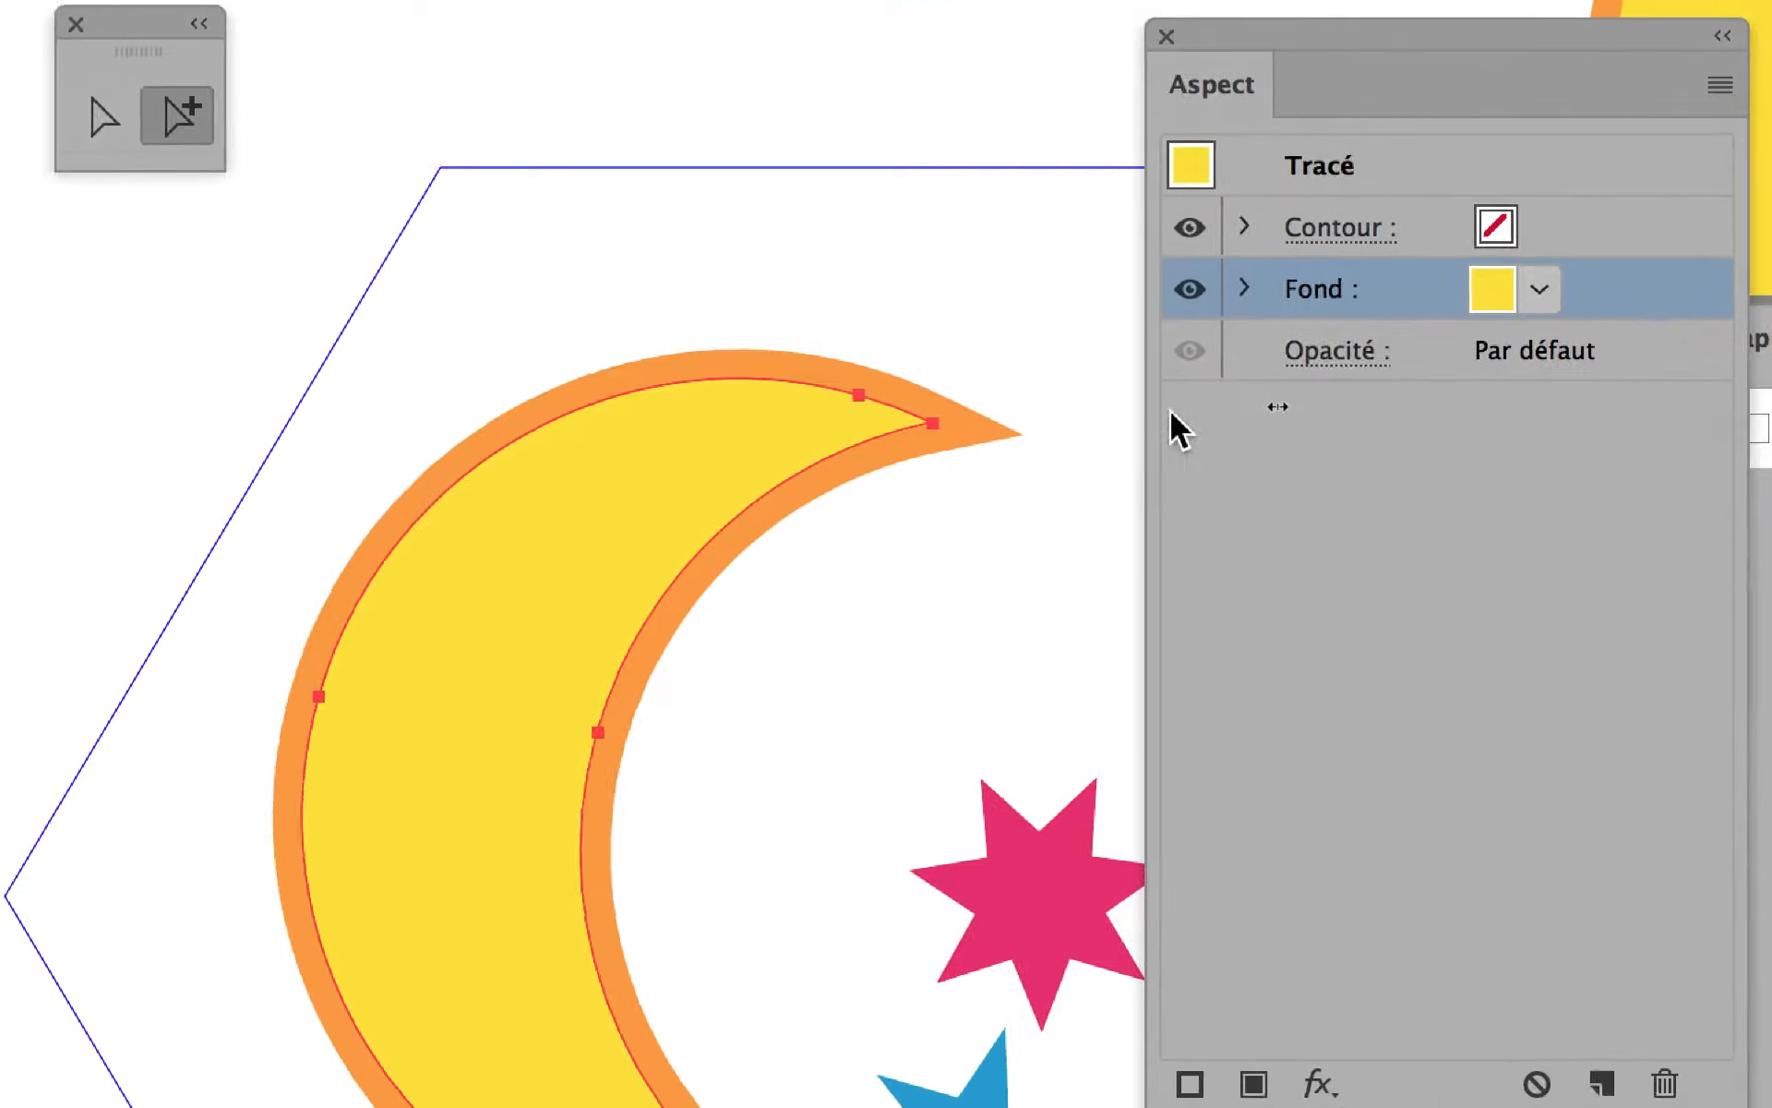
click(1013, 438)
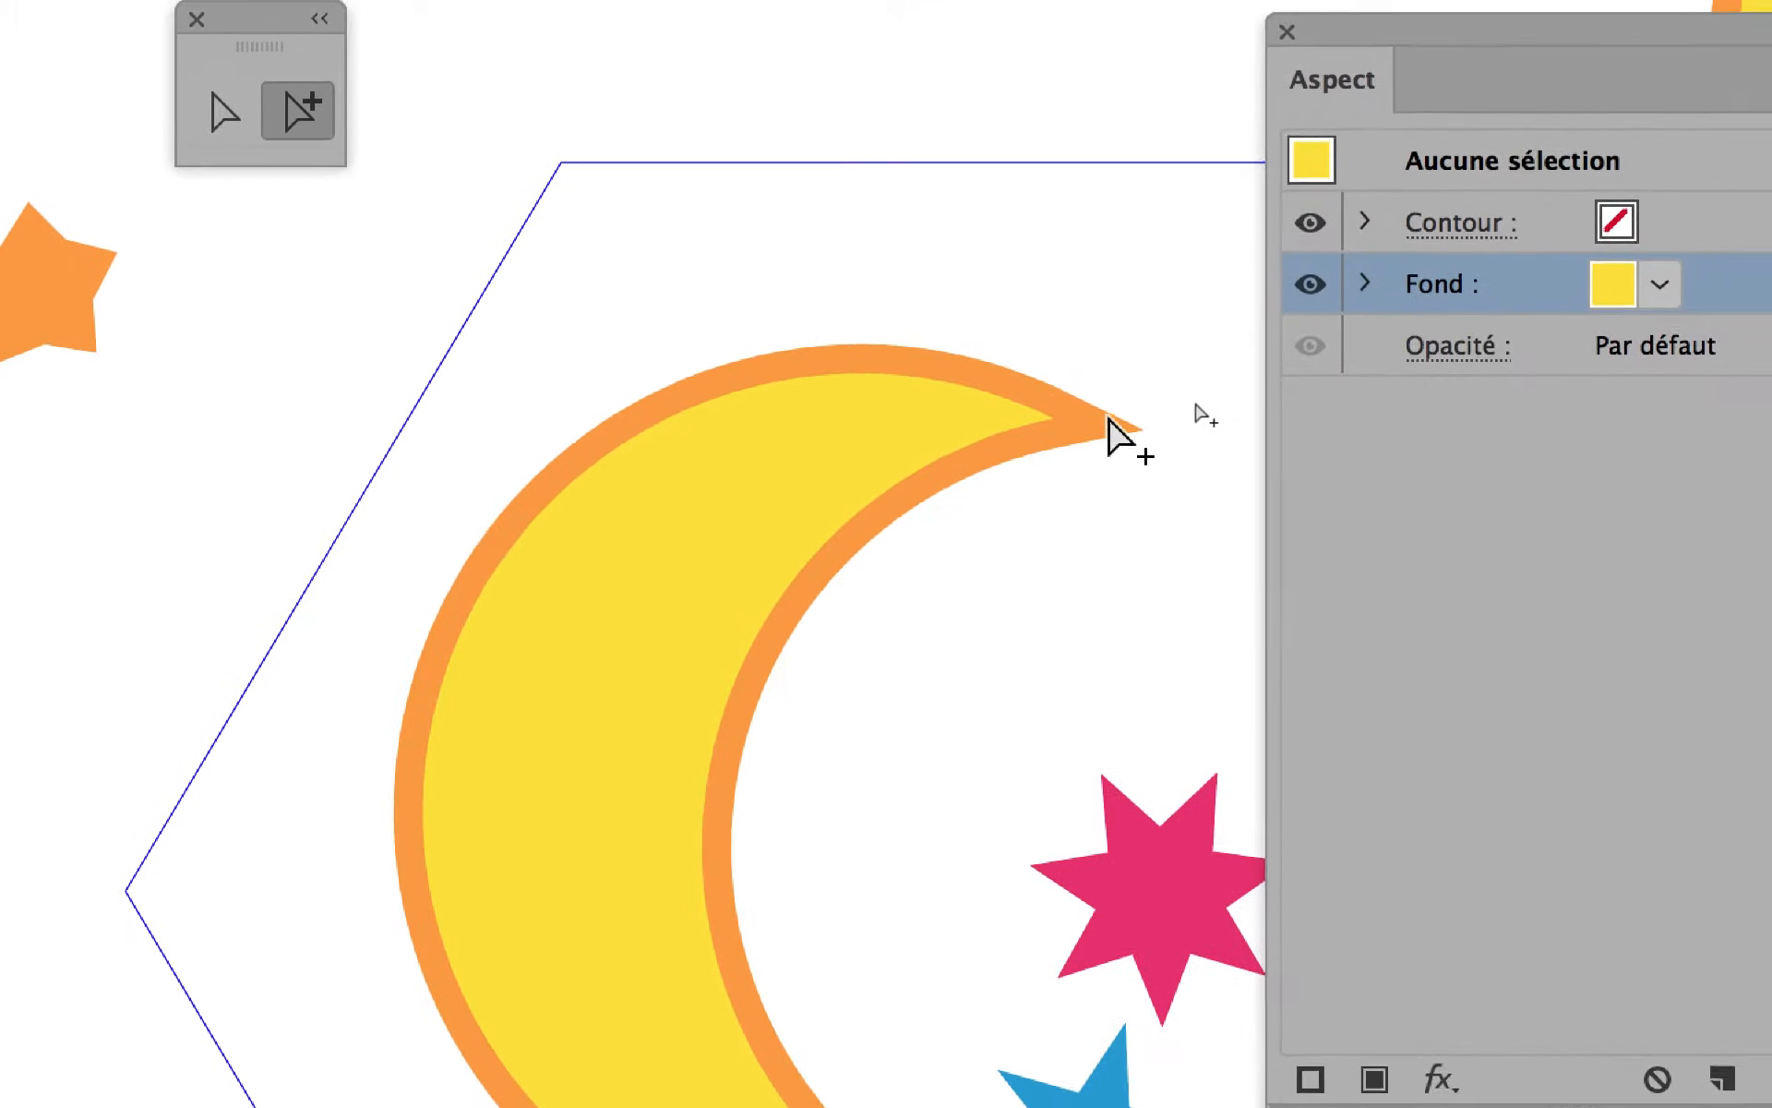
click(1103, 478)
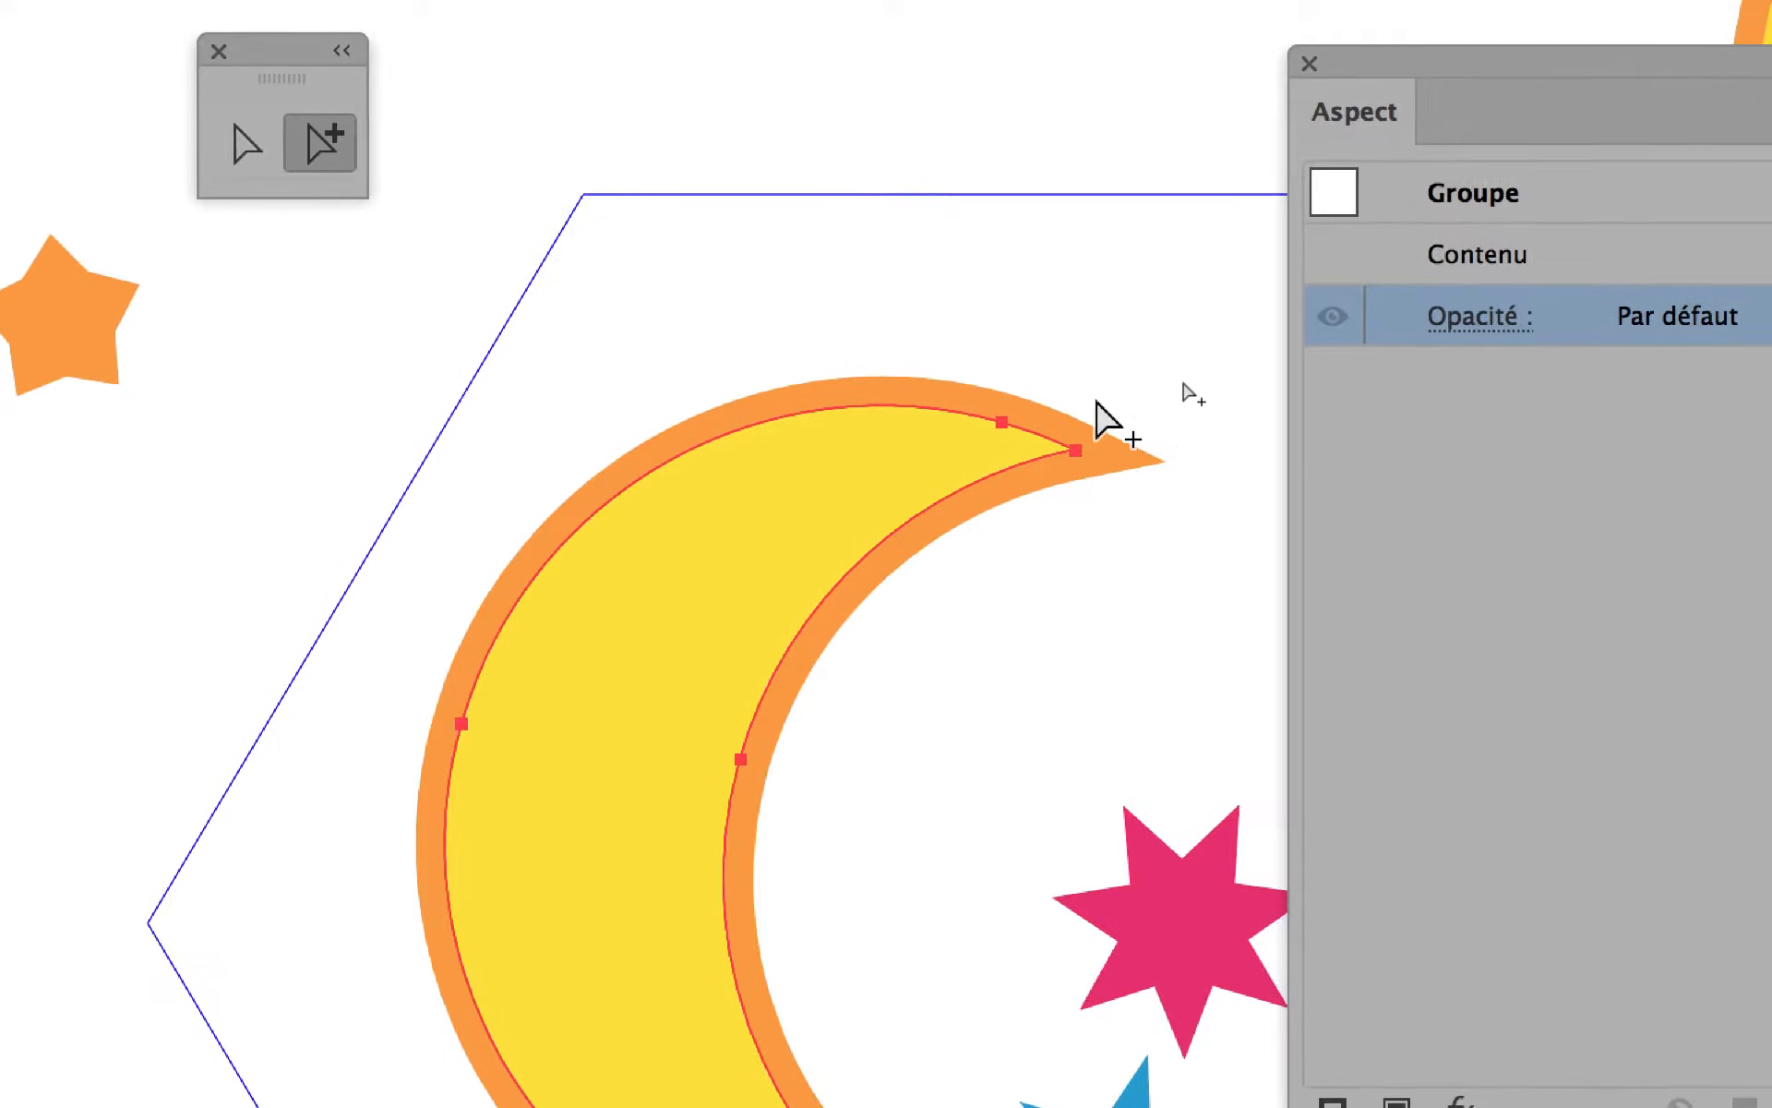
click(1107, 402)
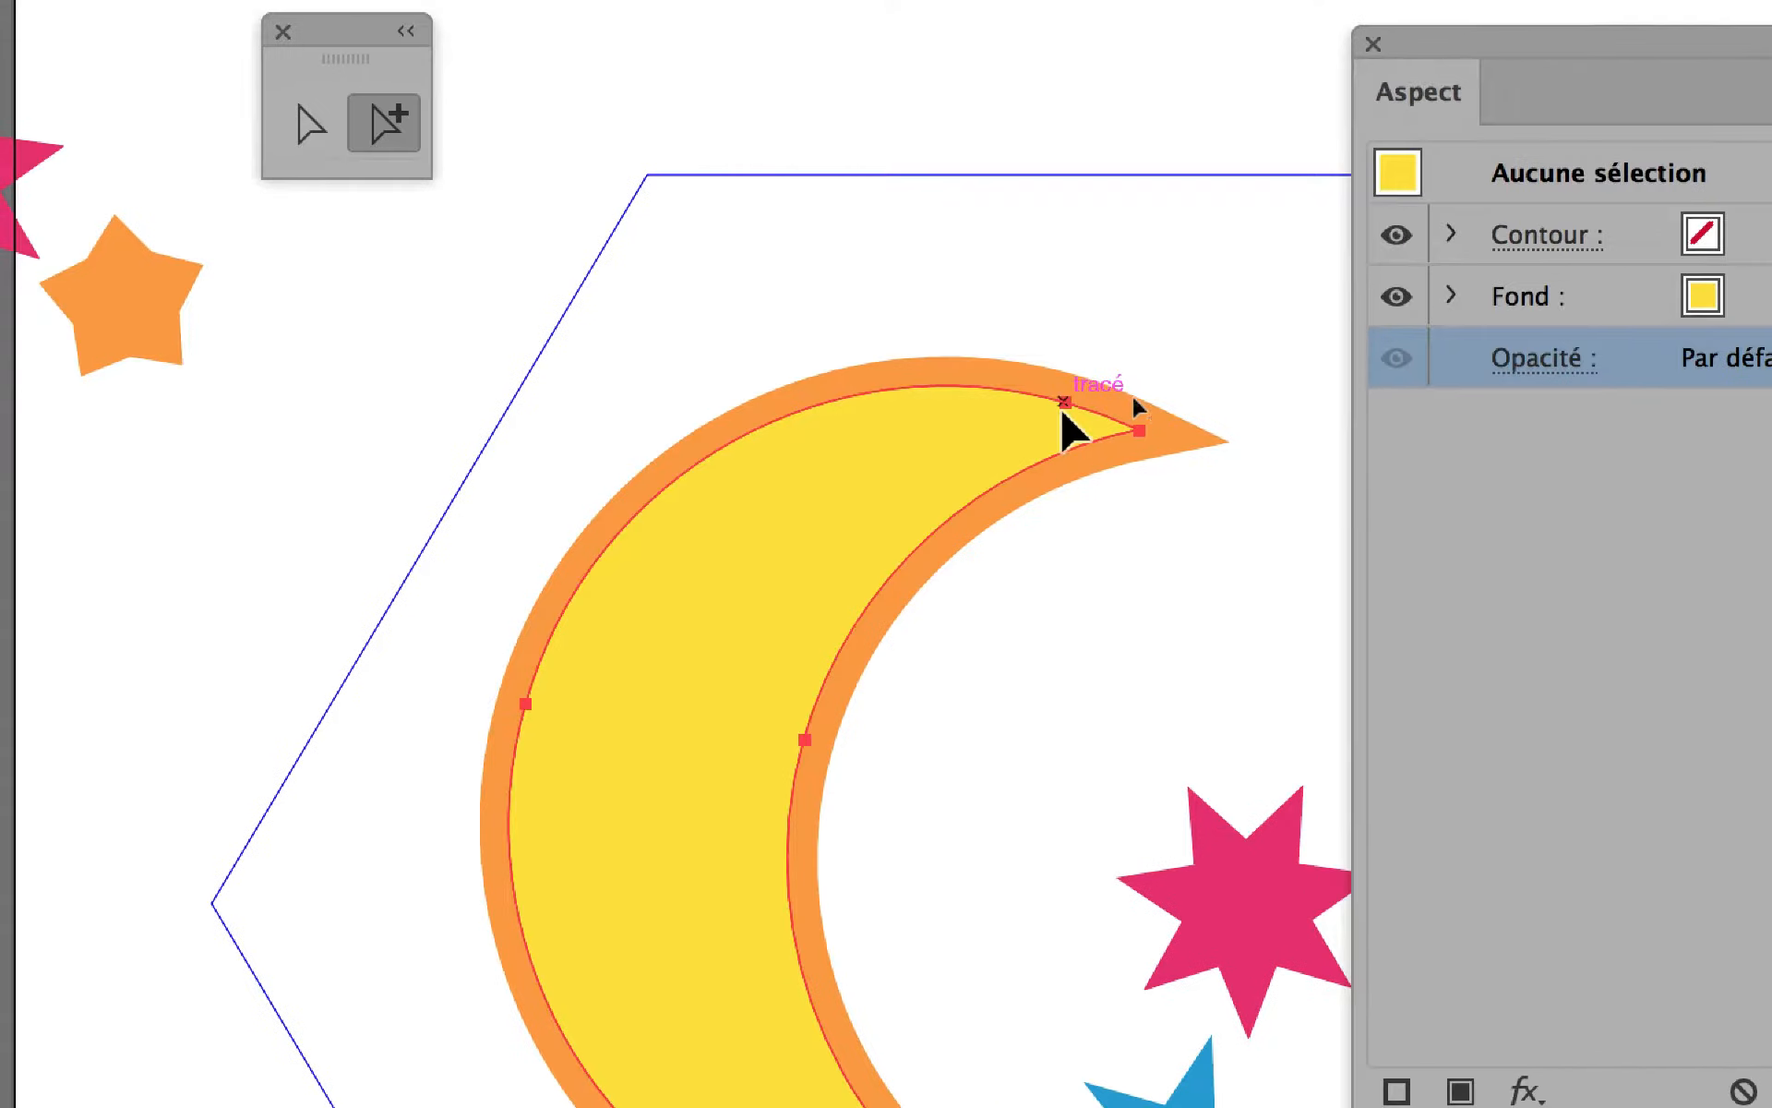
Move the moon's yellow shape off its orange outline, select the outline, and put the yellow shape back in place.
click(984, 447)
drag(1066, 423, 861, 325)
click(1179, 462)
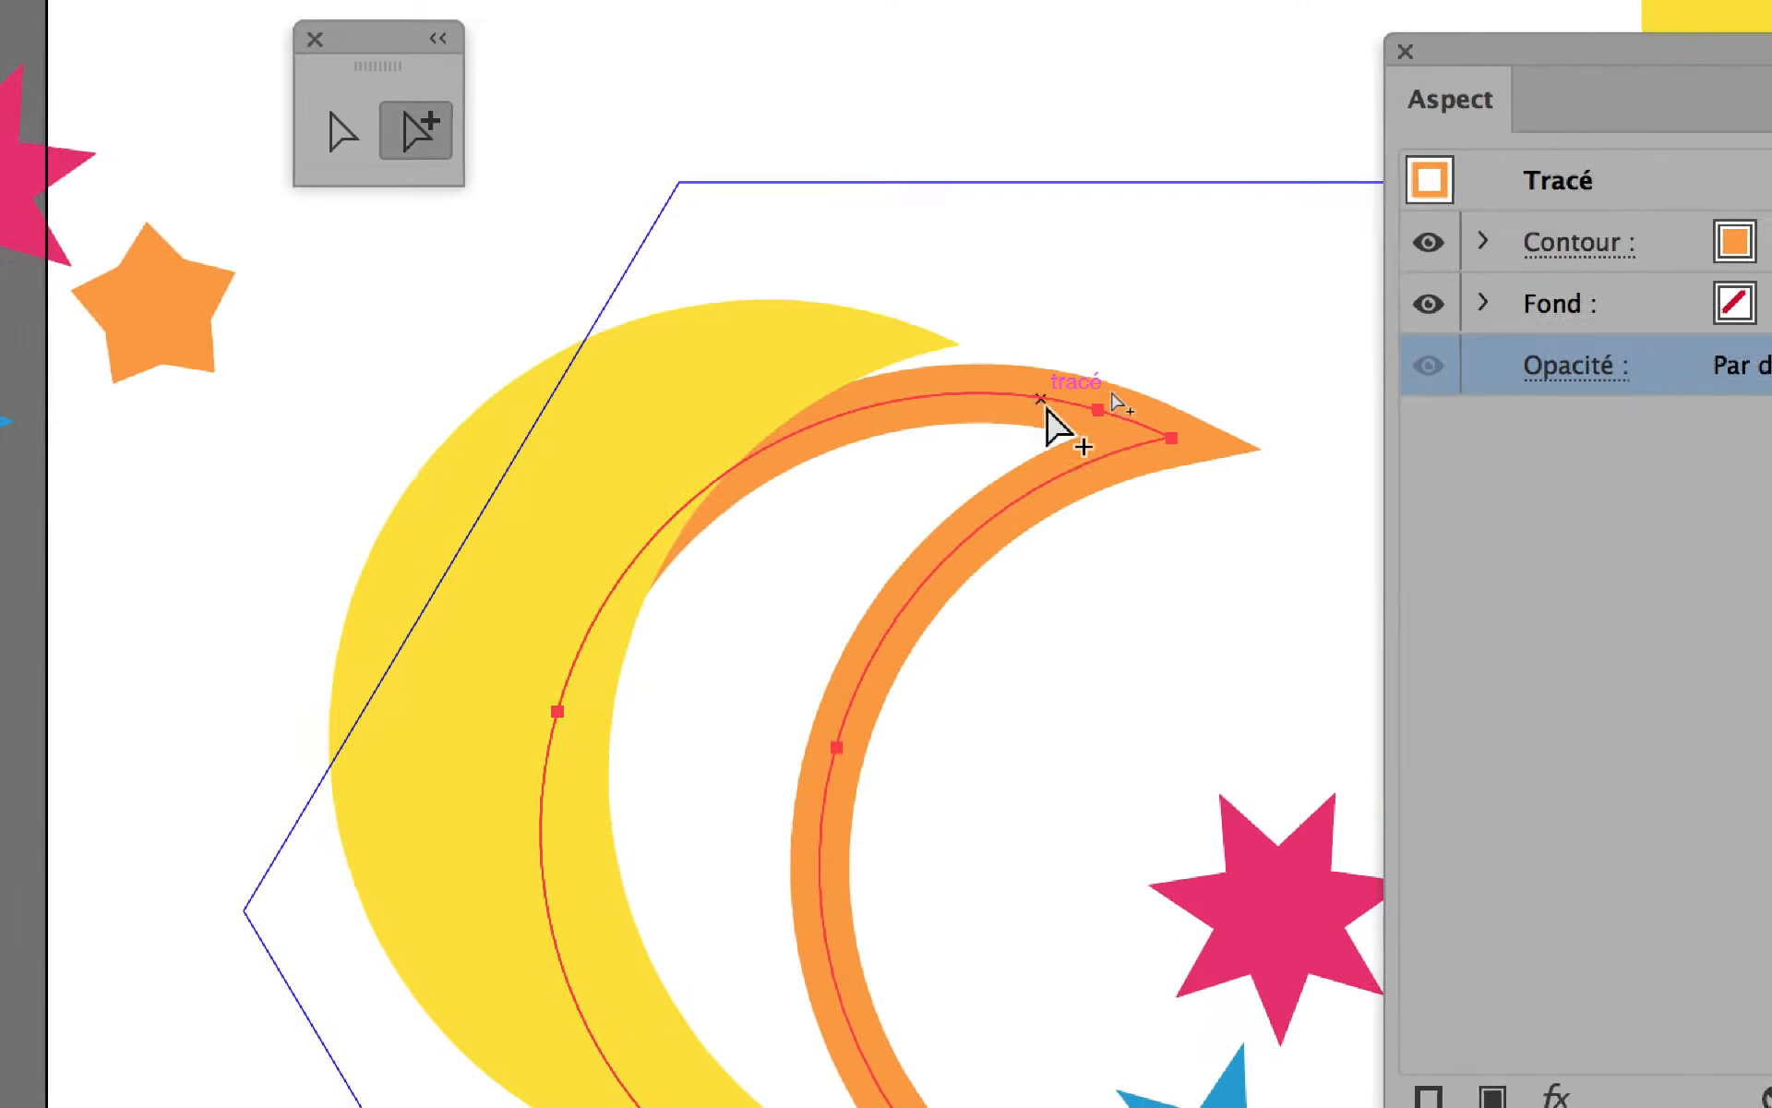
click(770, 312)
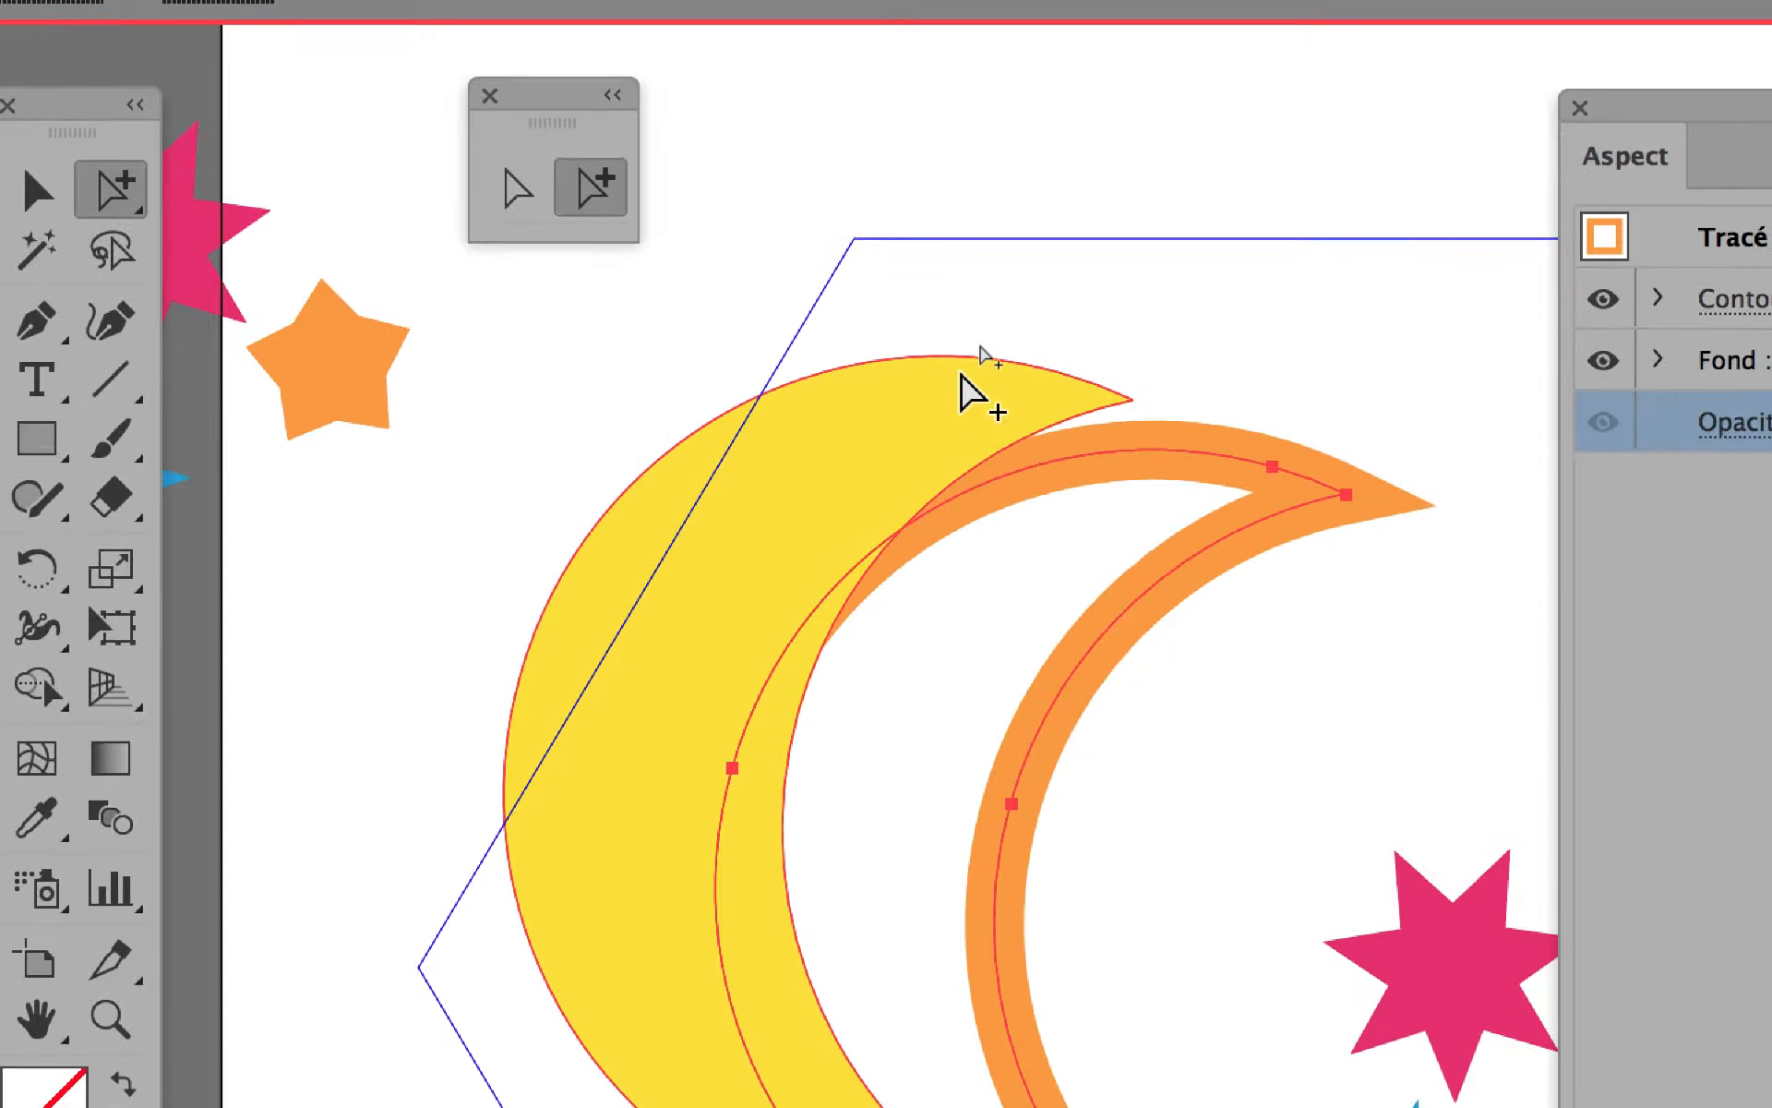
drag(965, 374, 1191, 461)
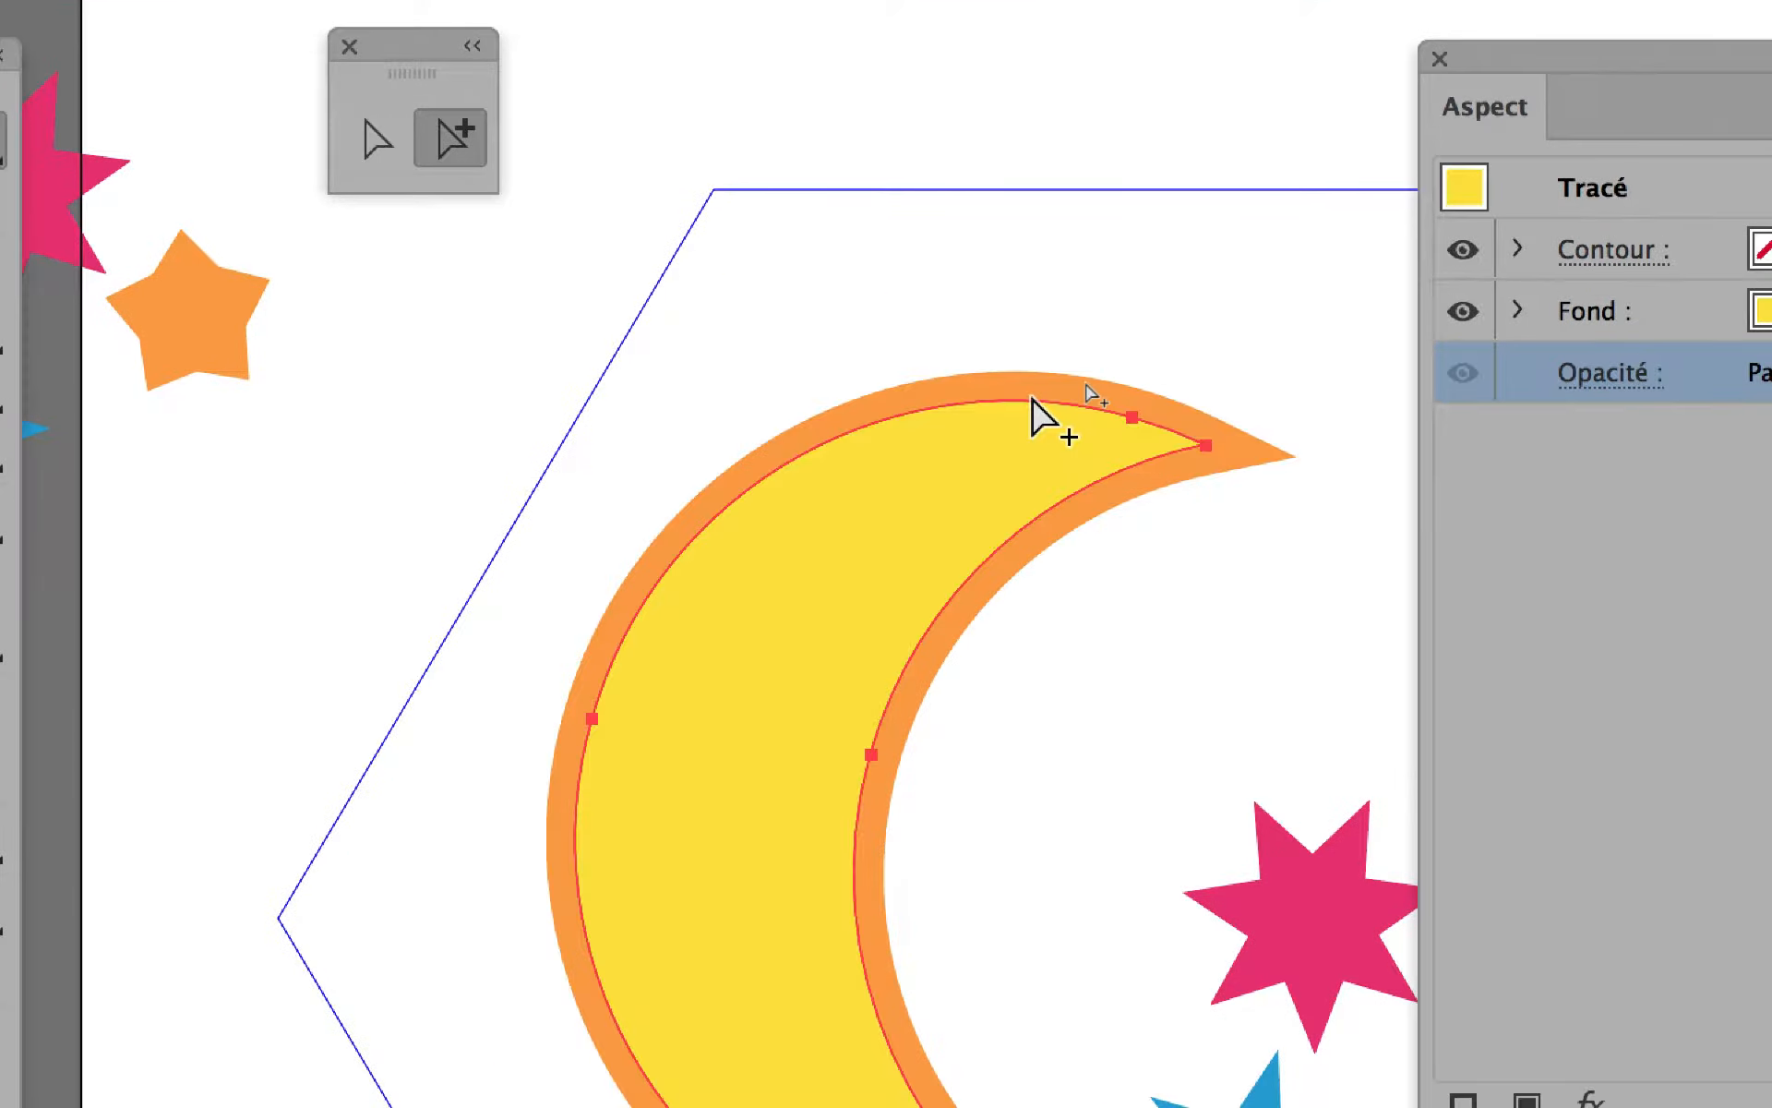
Deselect the moon, reselect only its yellow inner path, and bring the whole moon into view.
click(1092, 327)
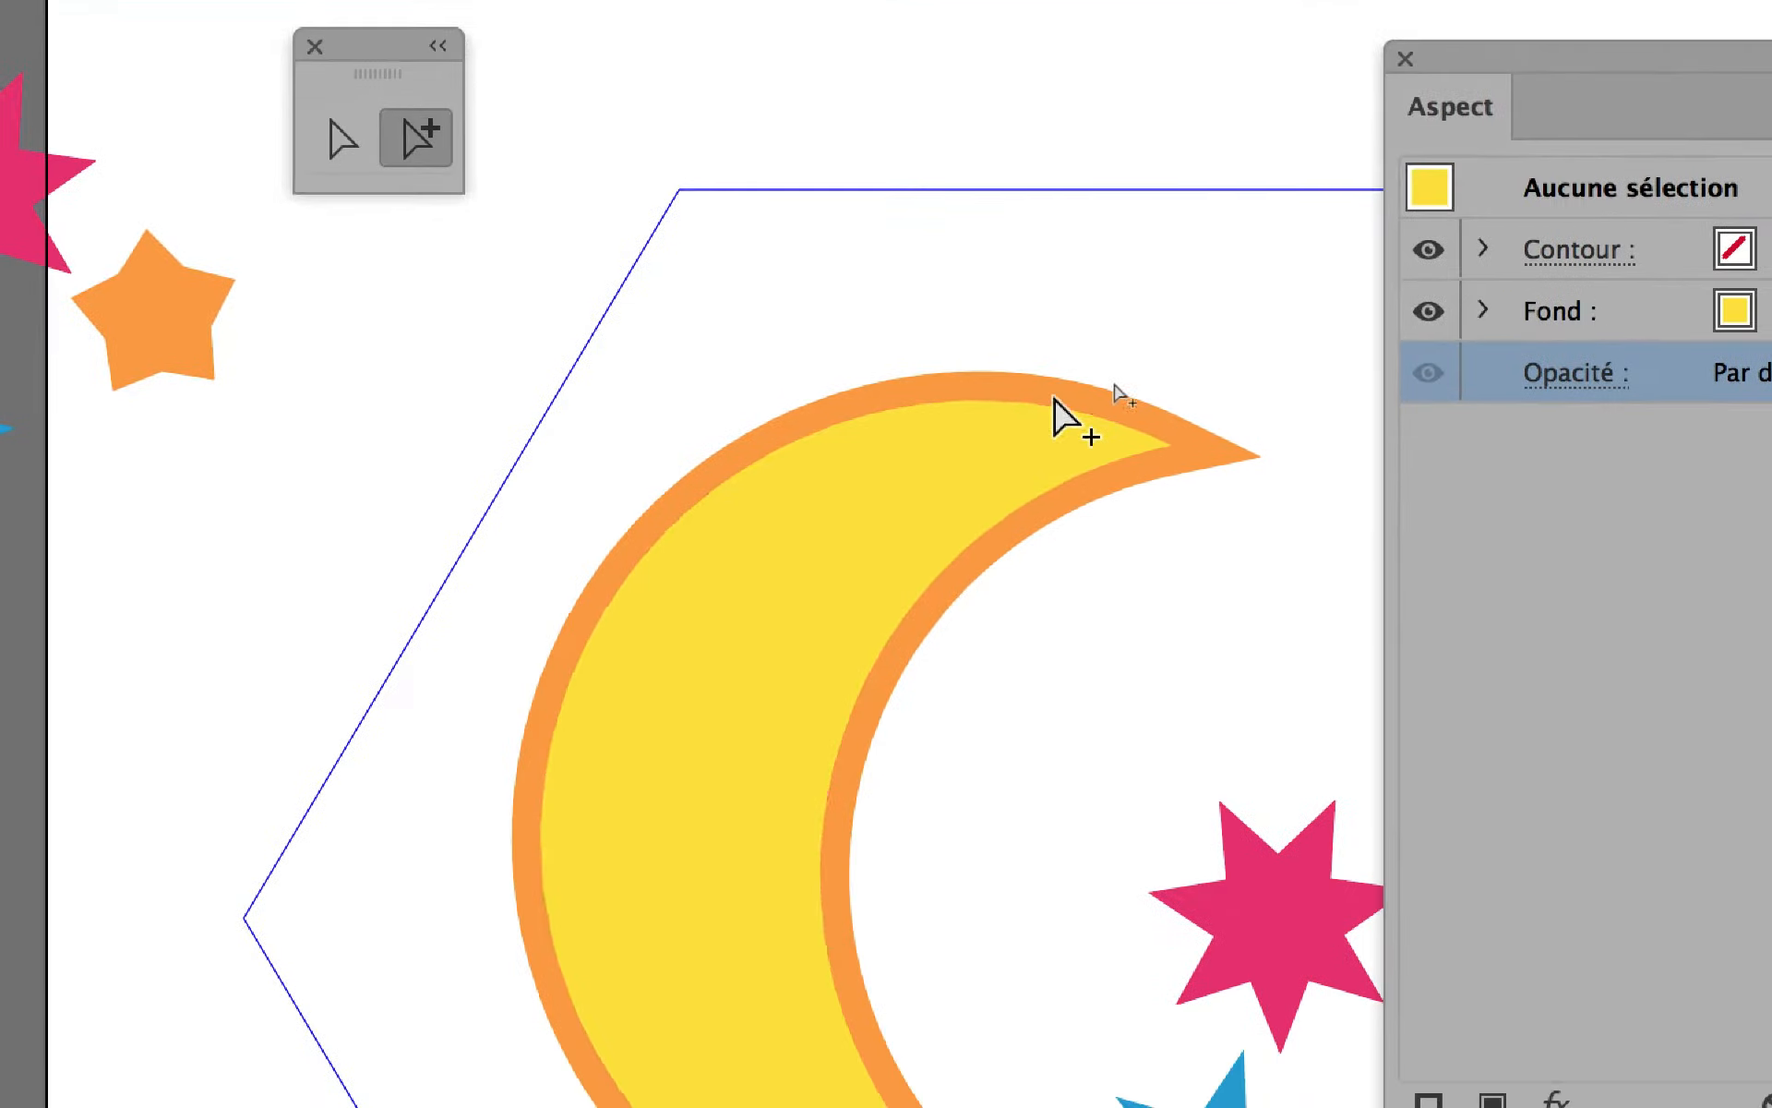
click(1053, 406)
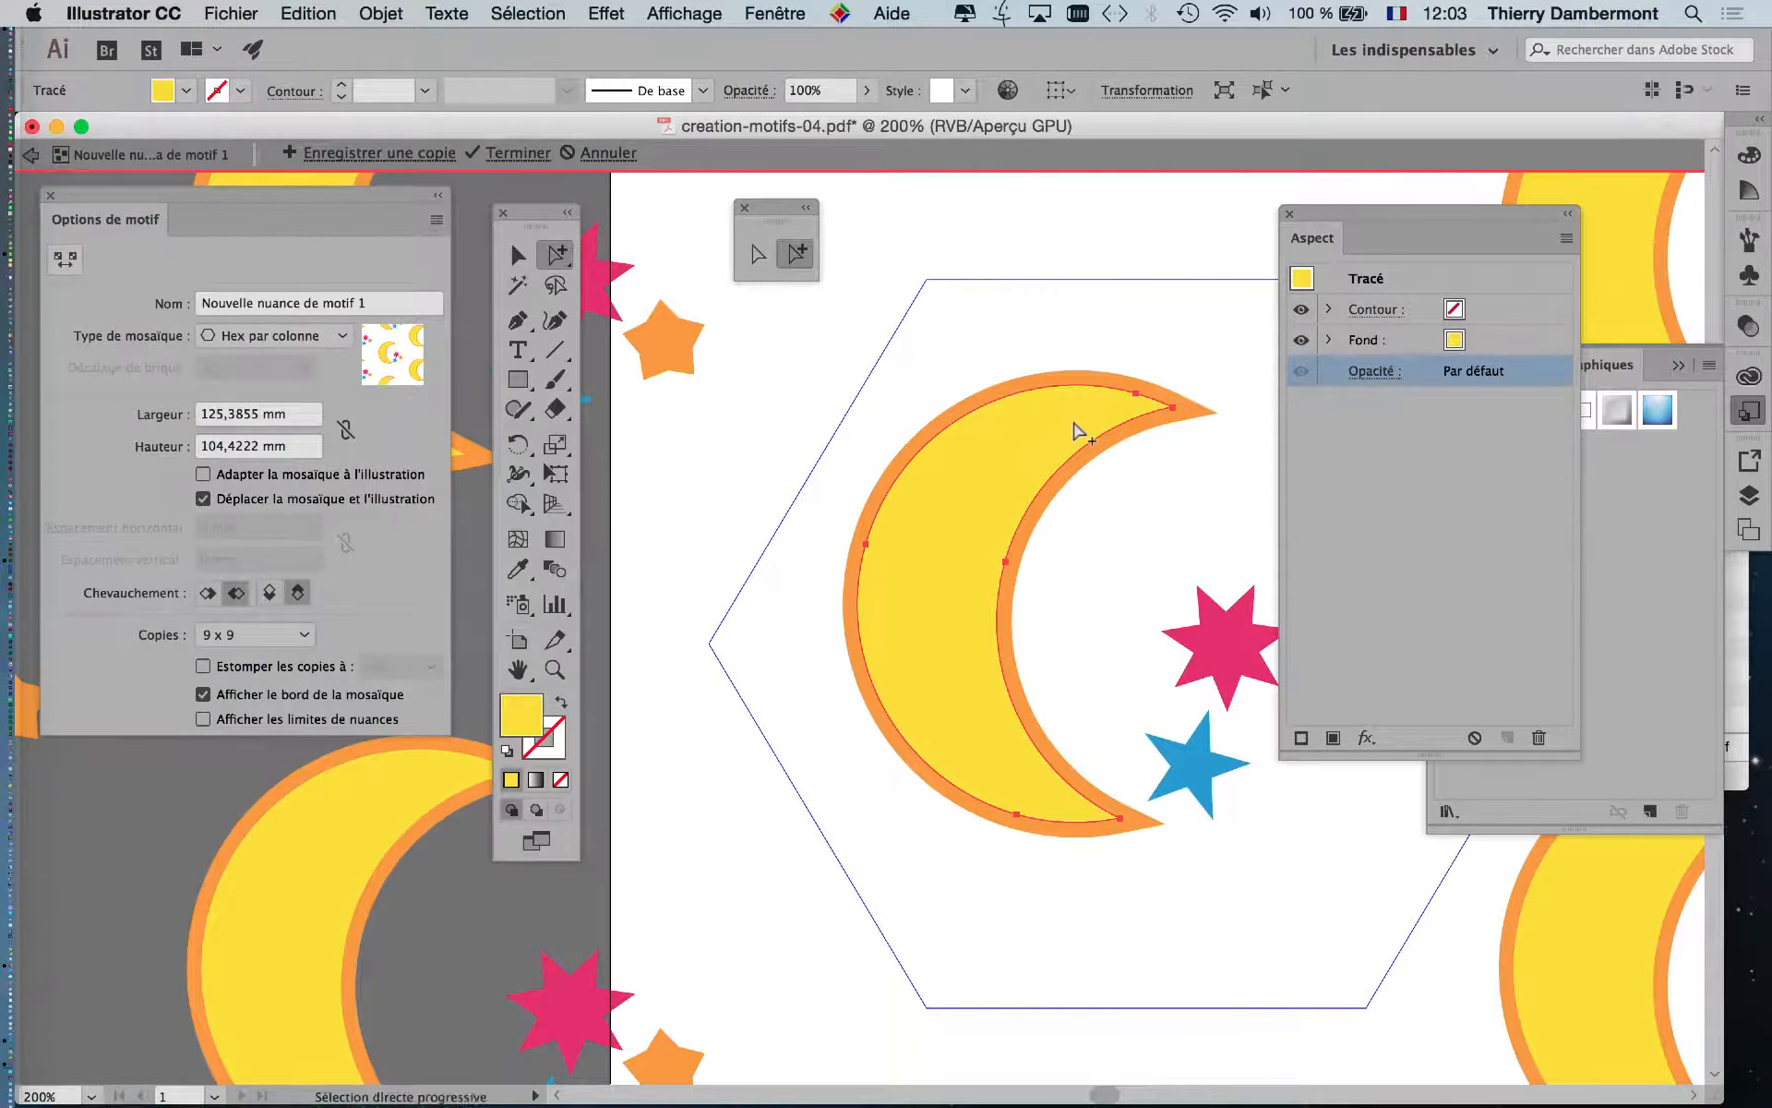
drag(683, 494, 421, 337)
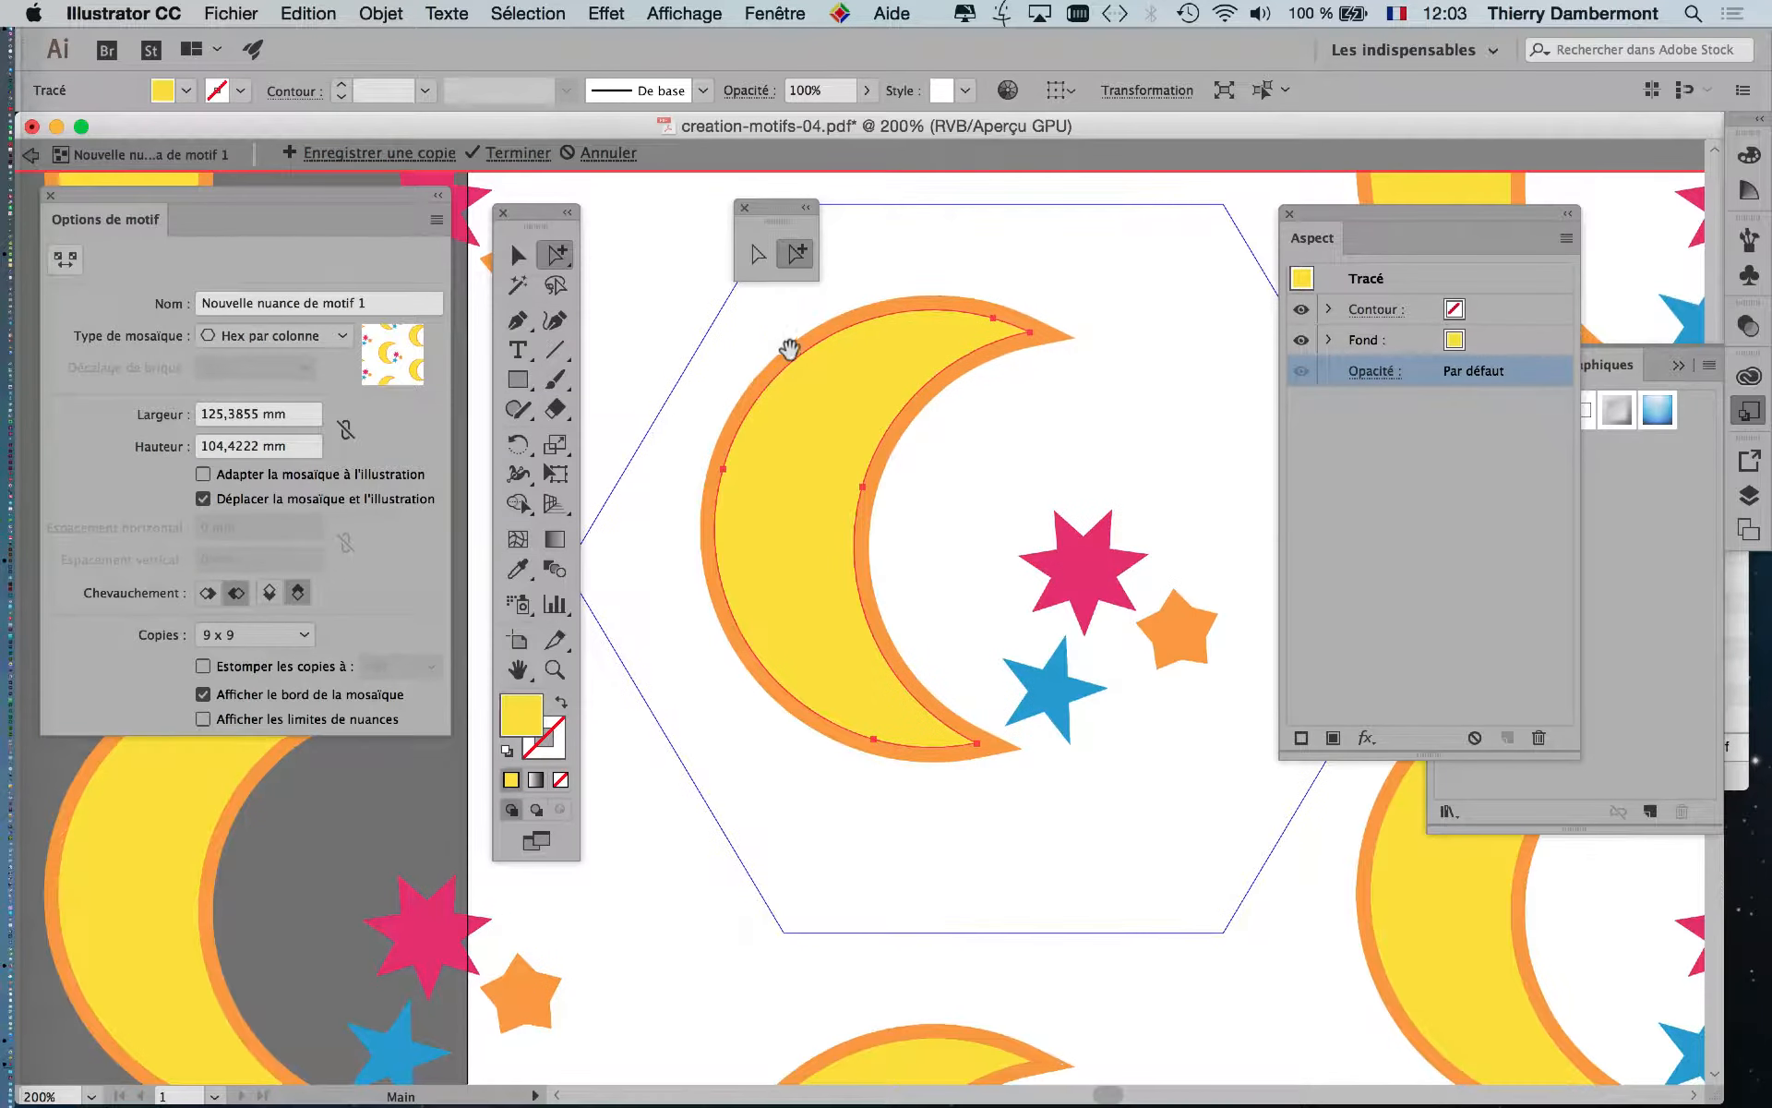
Browse the available Illustrator and Photoshop effect categories, including Distorsion et transformation, Déformation and Textures.
click(609, 13)
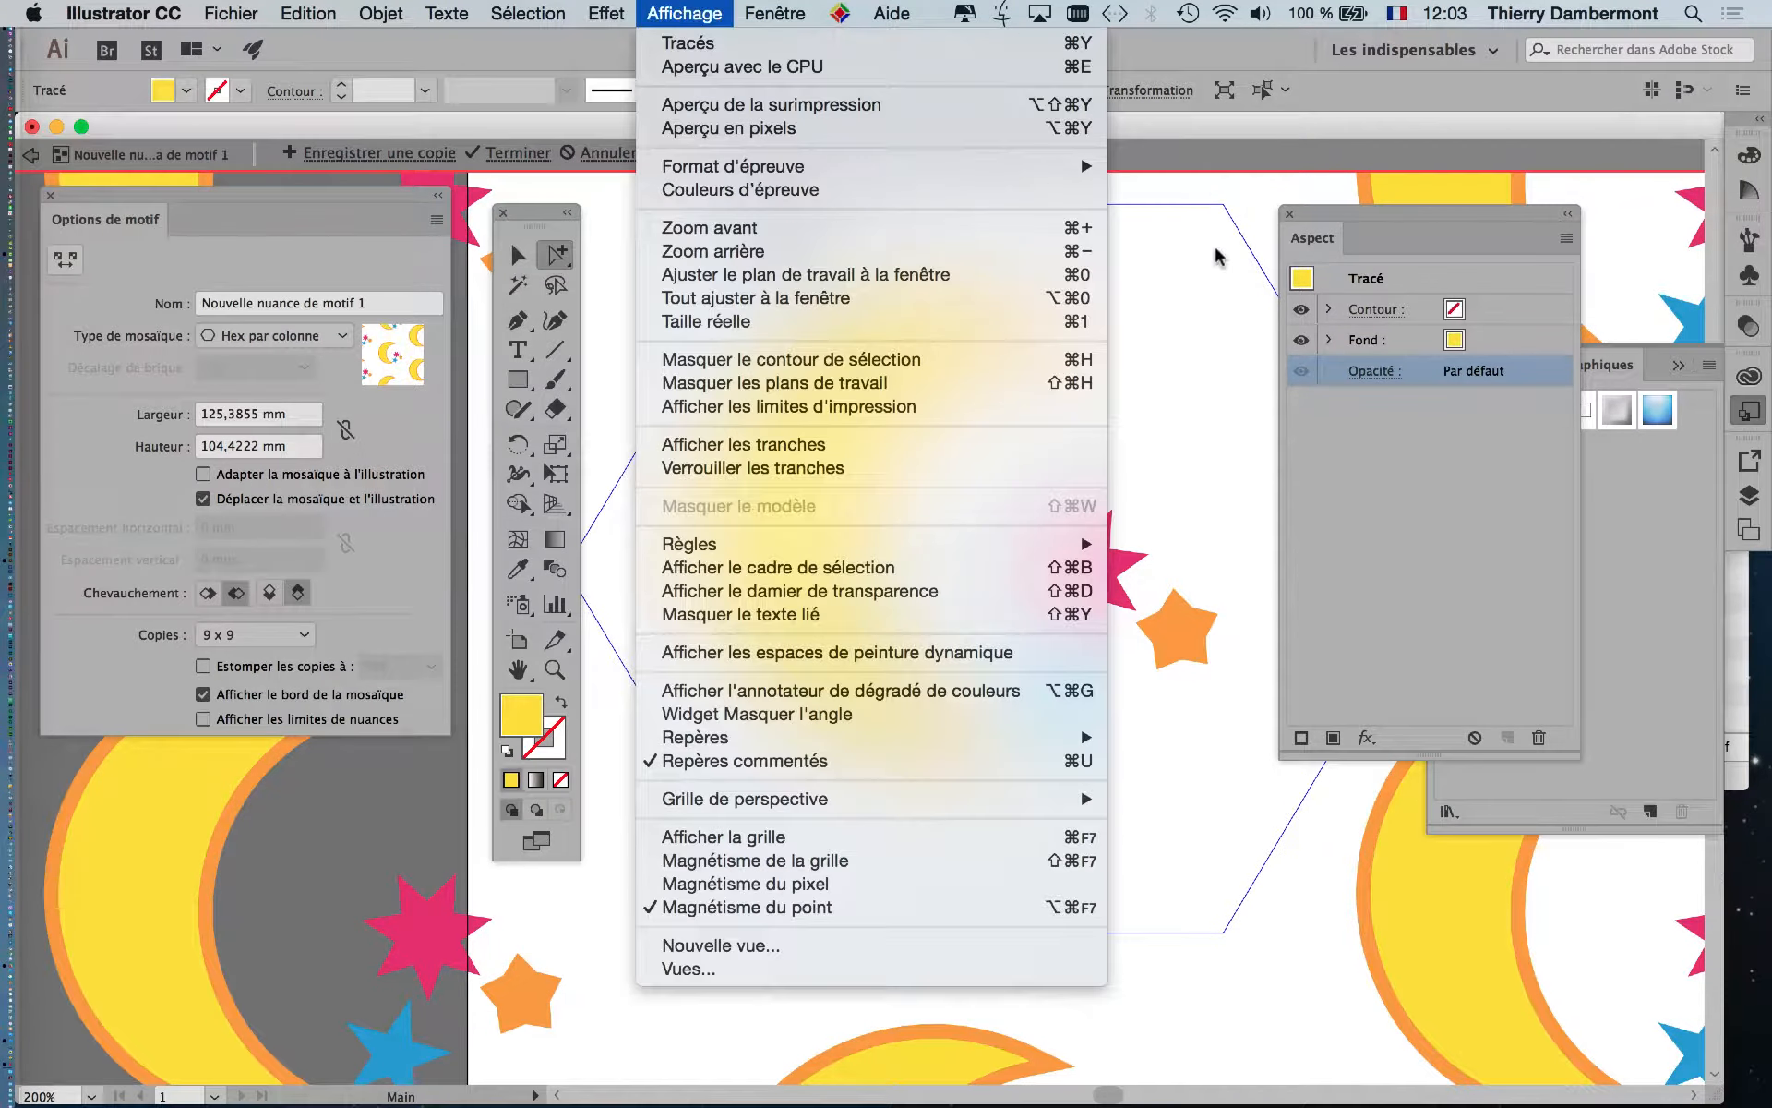
click(926, 389)
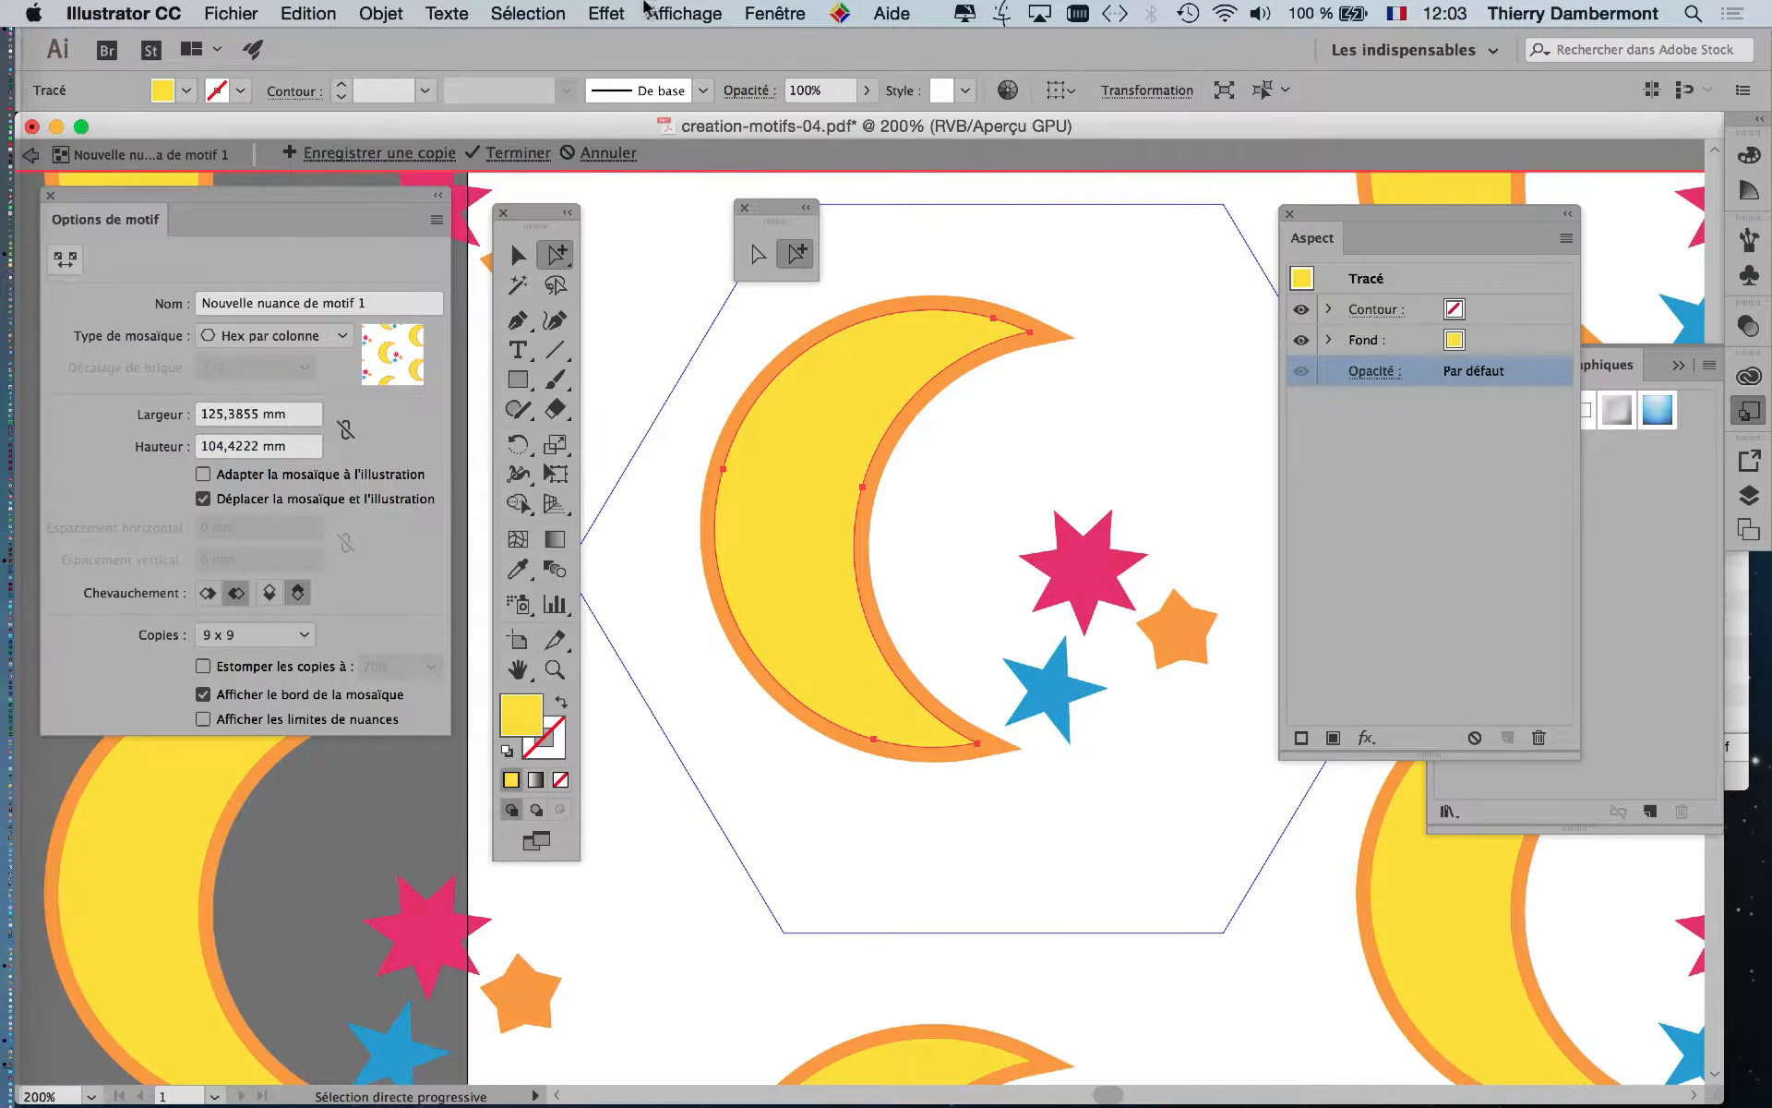
click(609, 13)
mouse_move(694, 353)
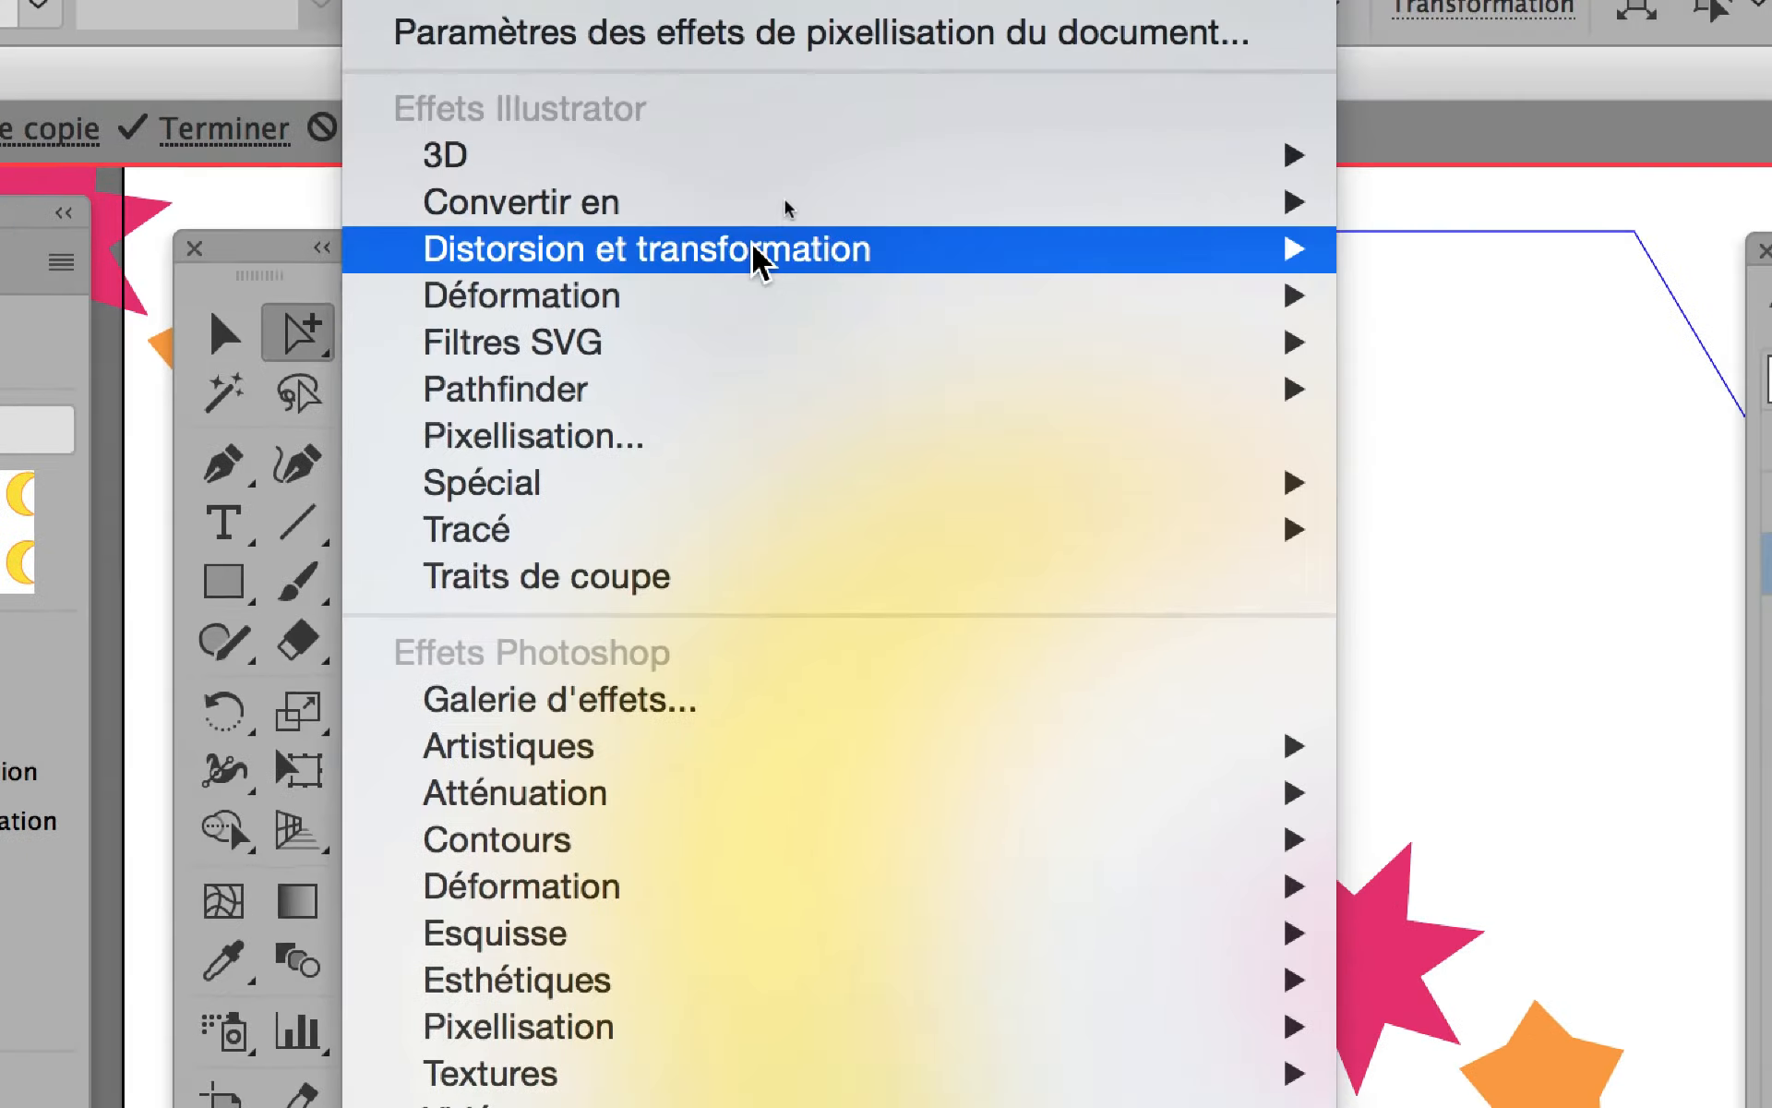
mouse_move(791, 67)
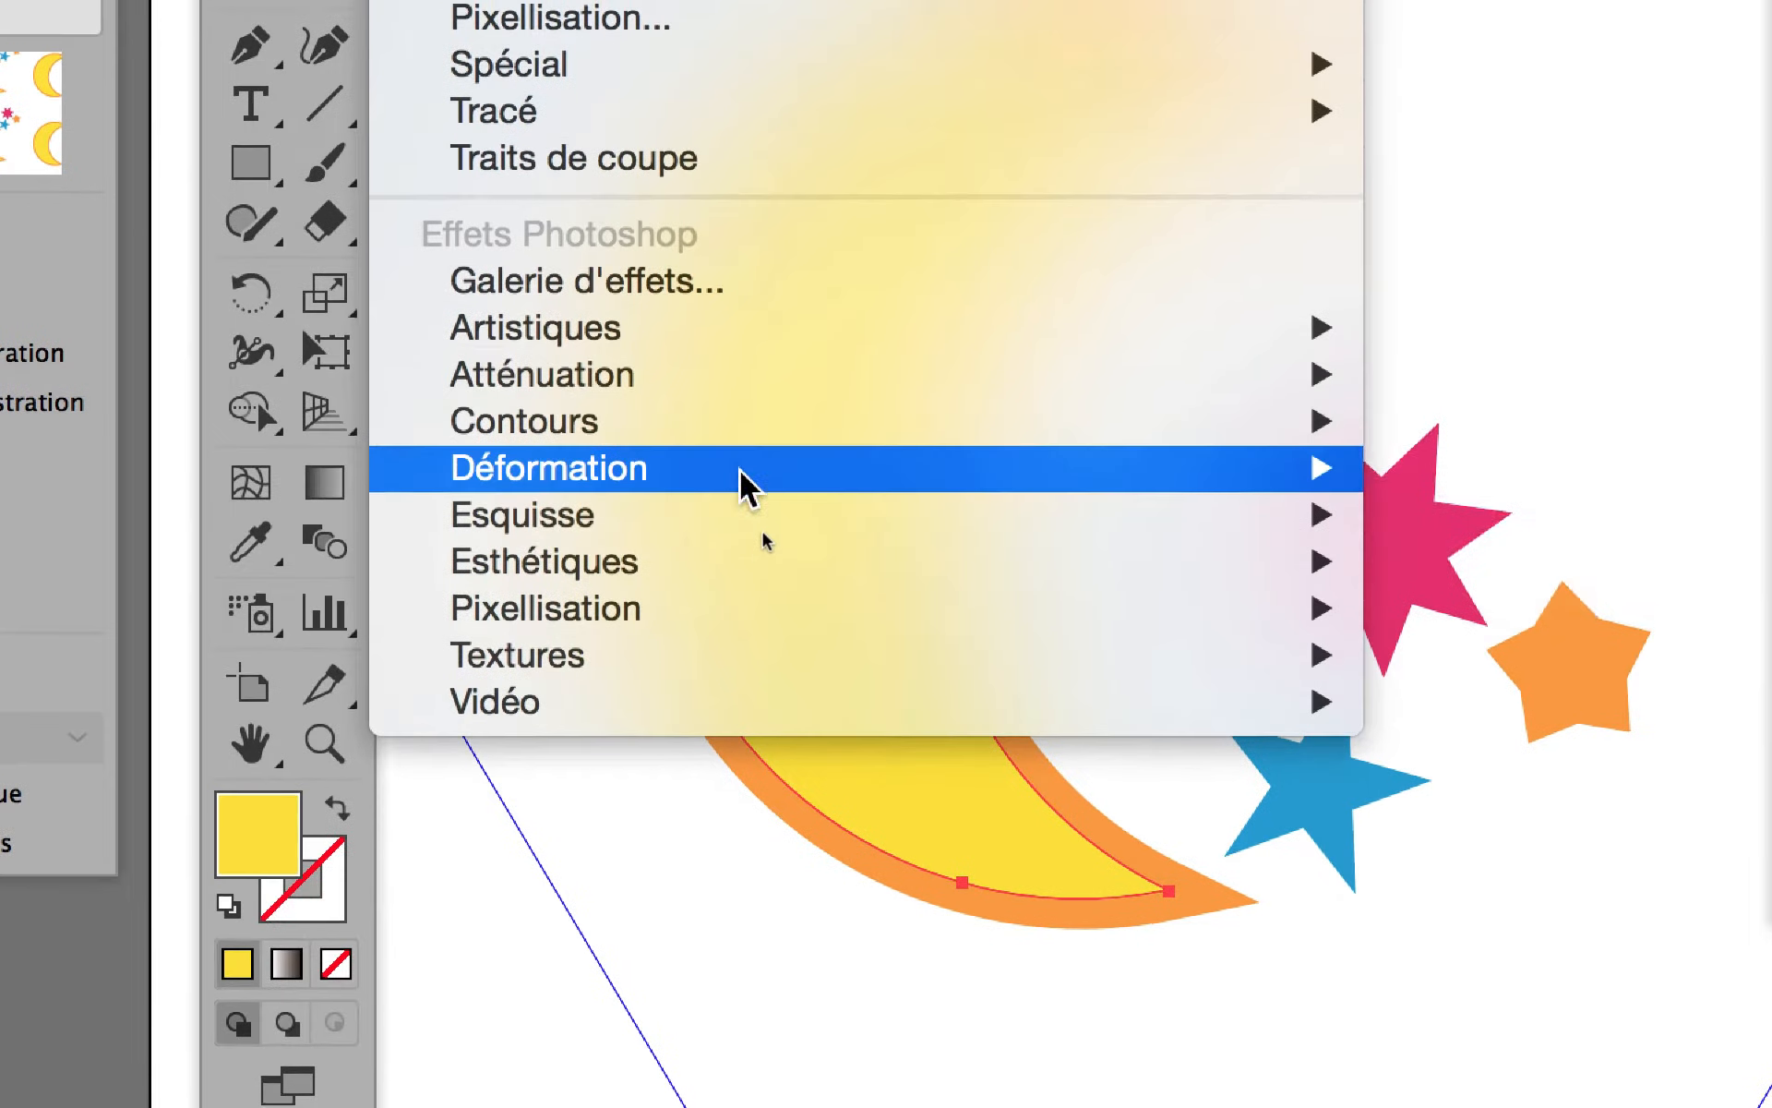
mouse_move(743, 374)
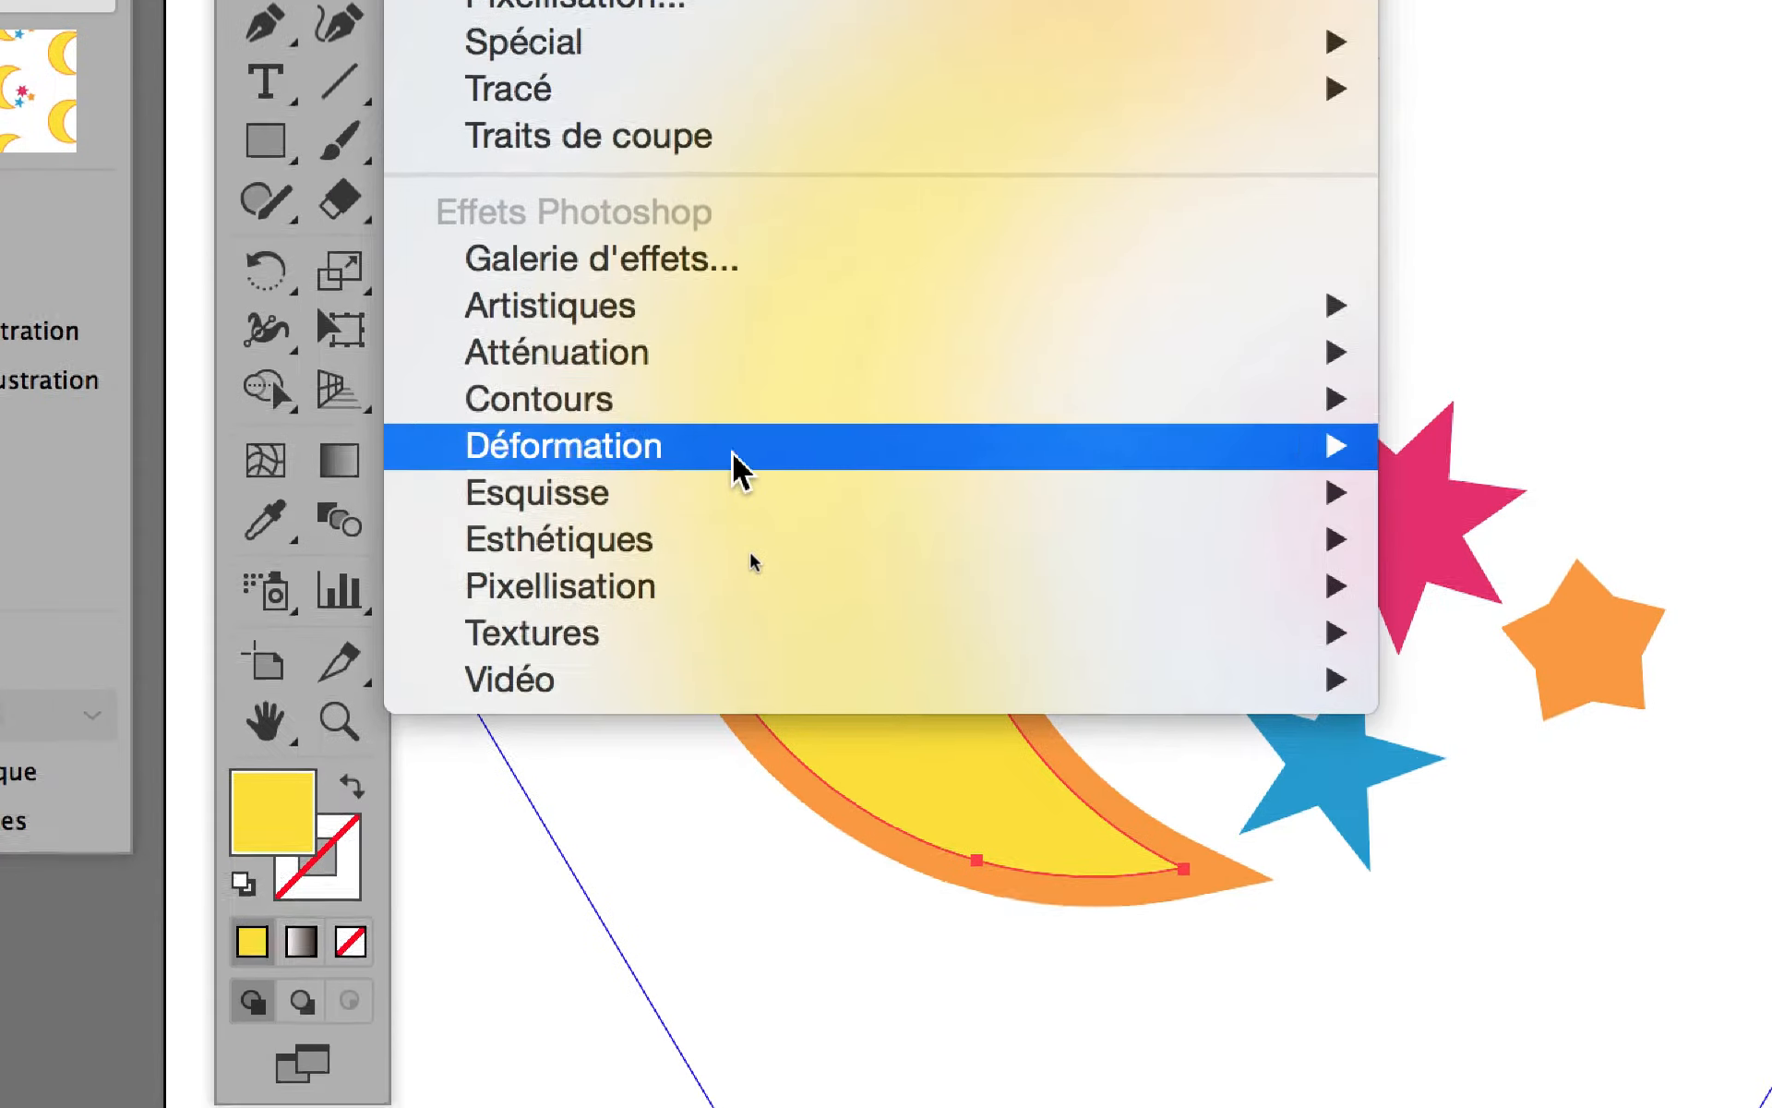
mouse_move(738, 637)
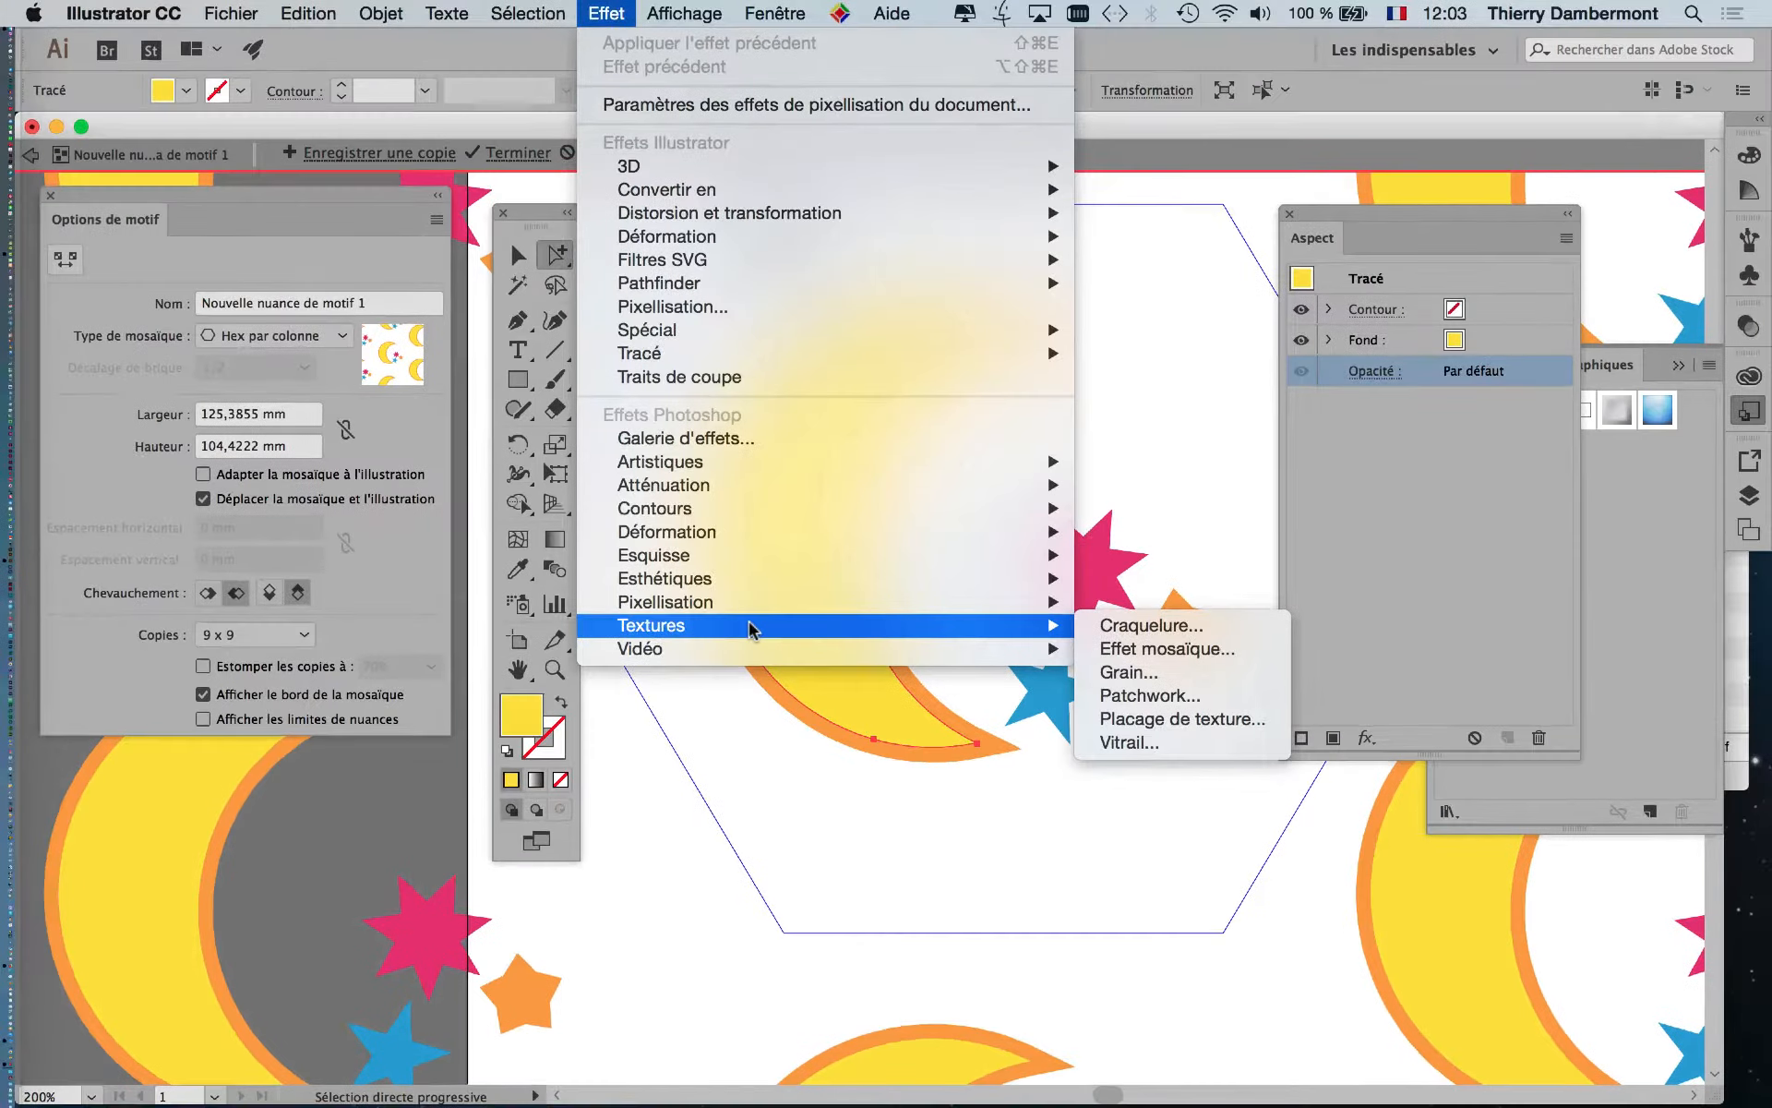
click(1573, 304)
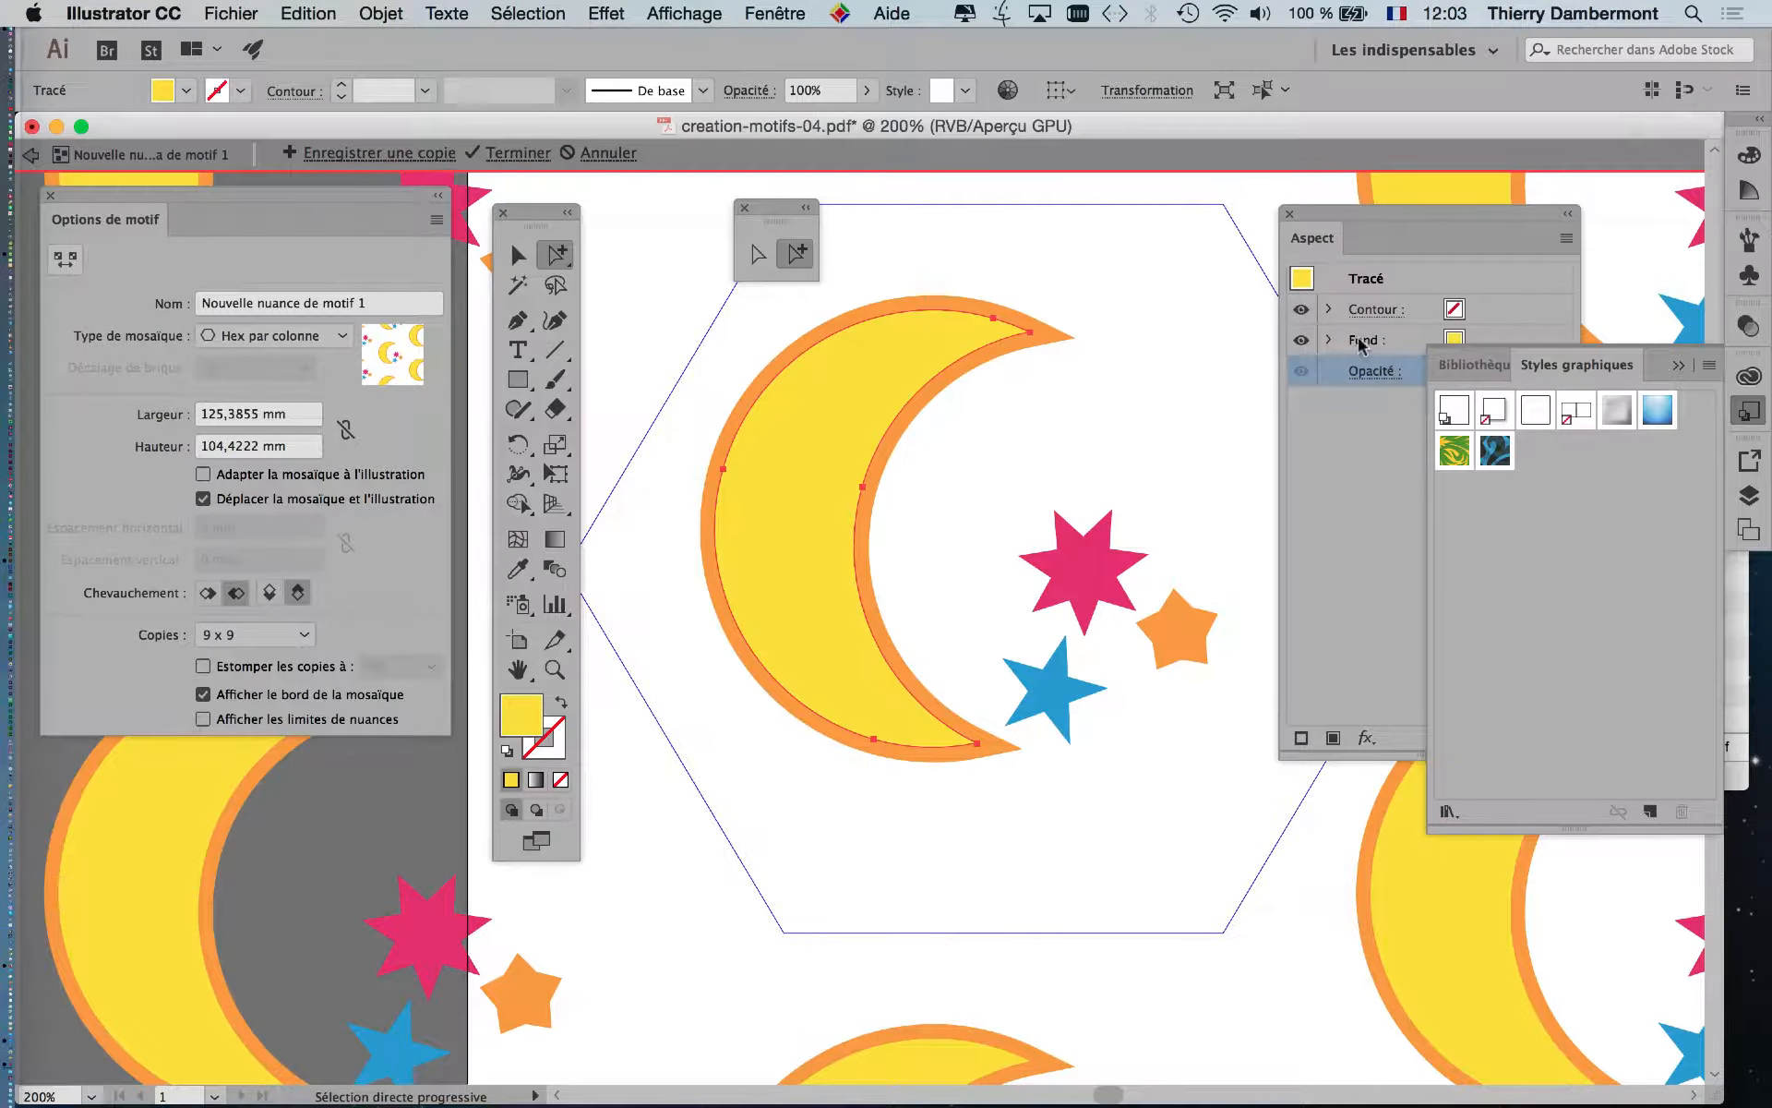
Move the Aspect palette clear of the graphic styles and target the yellow path's Fond attribute.
drag(1359, 212, 1193, 219)
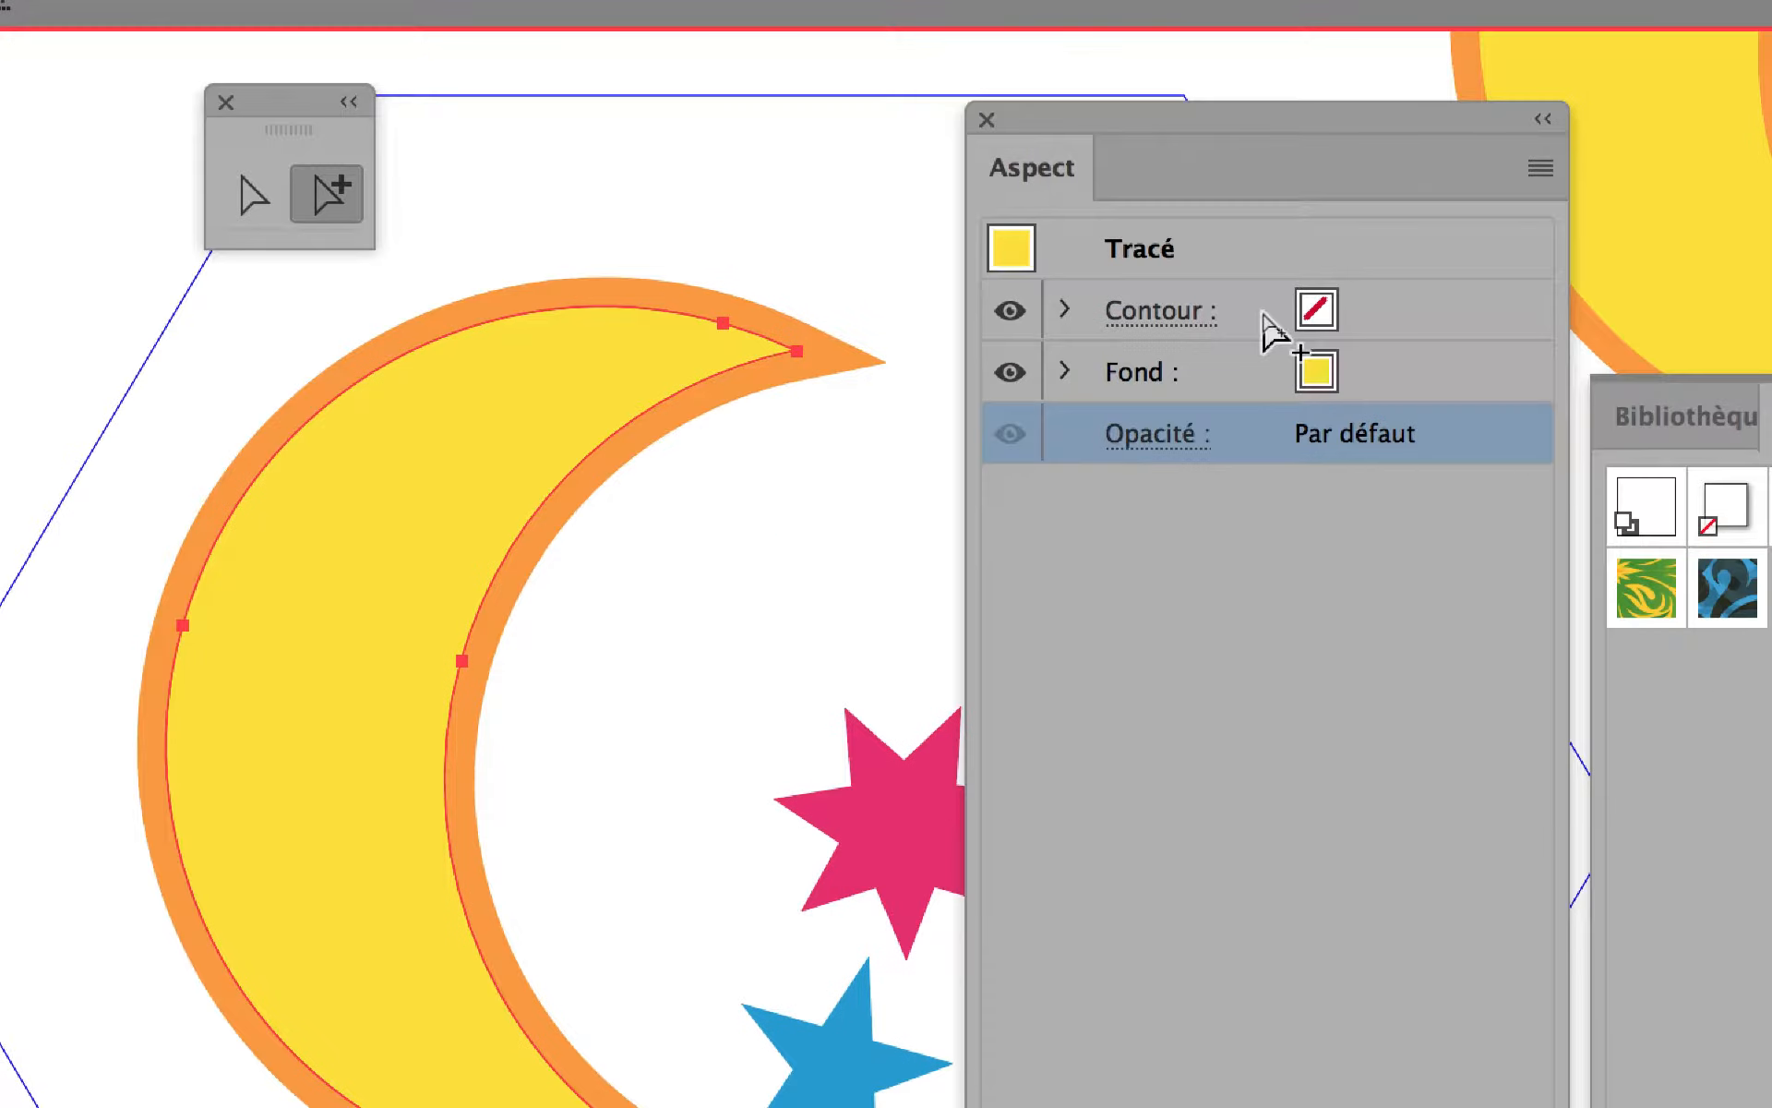
click(1390, 360)
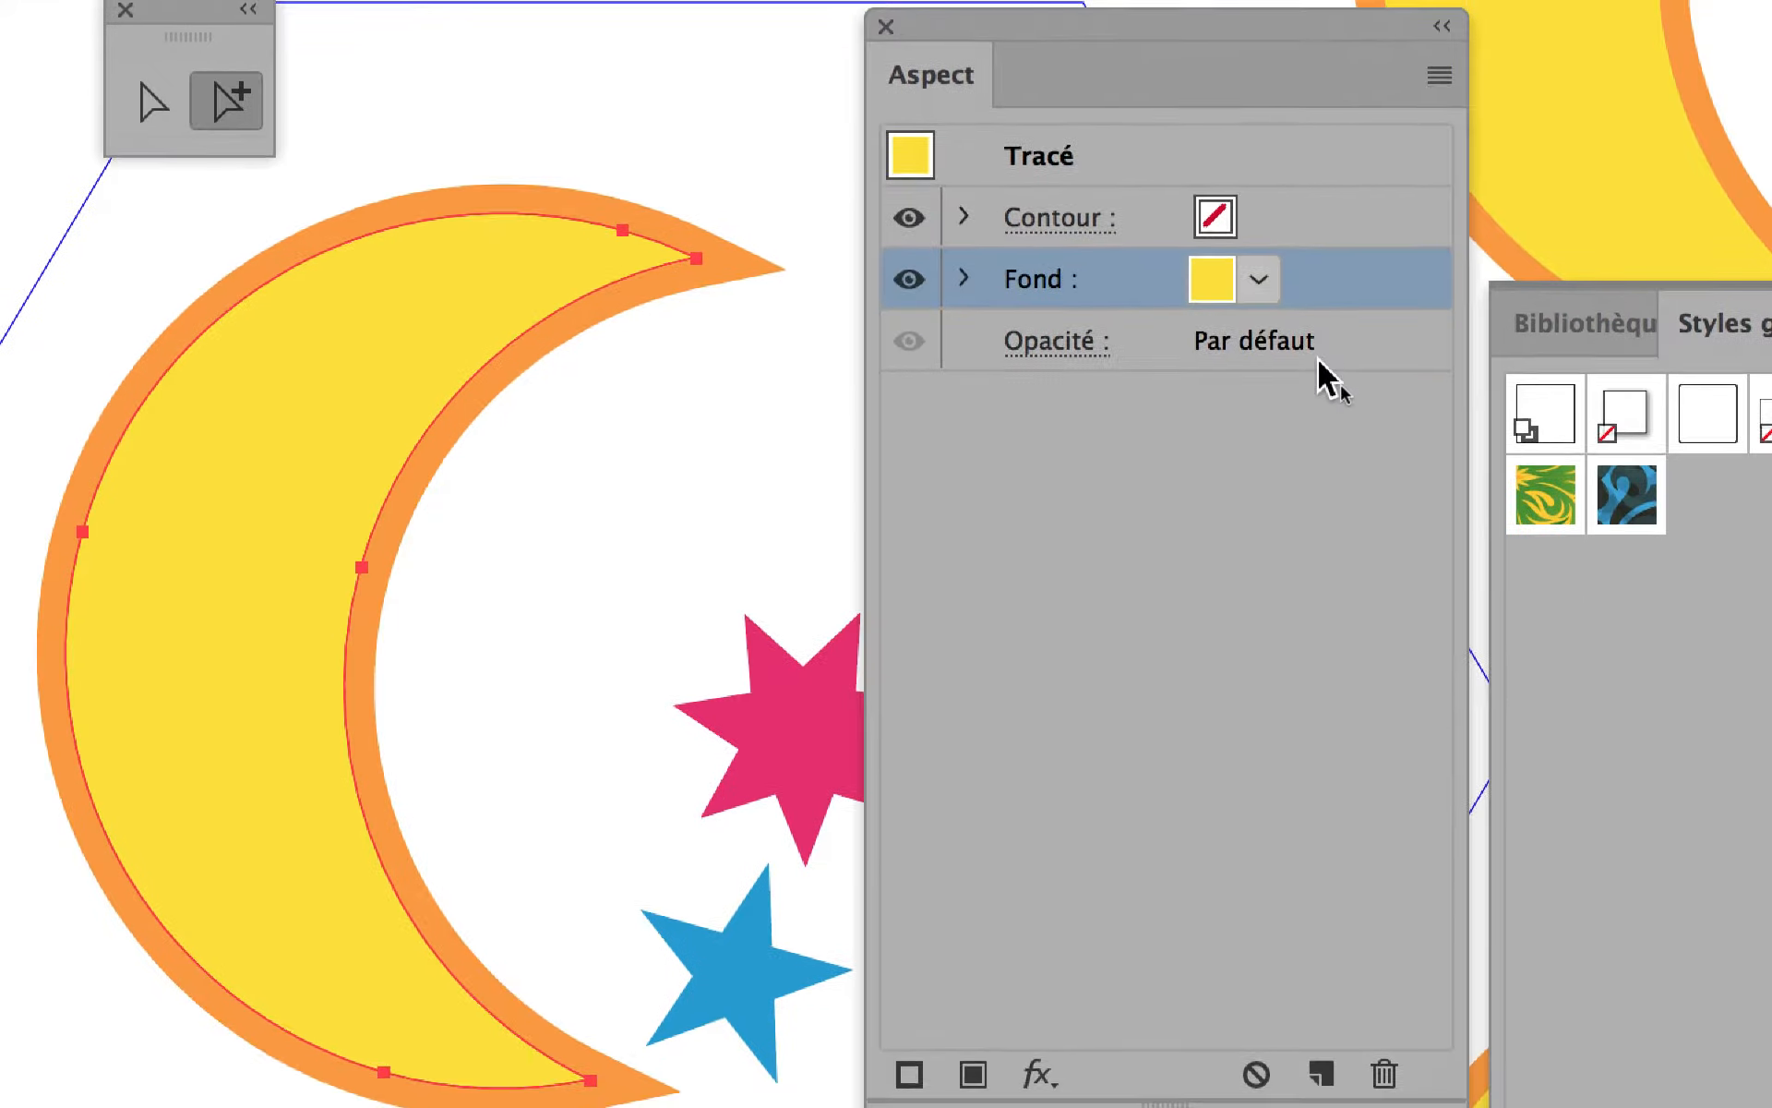
click(1326, 472)
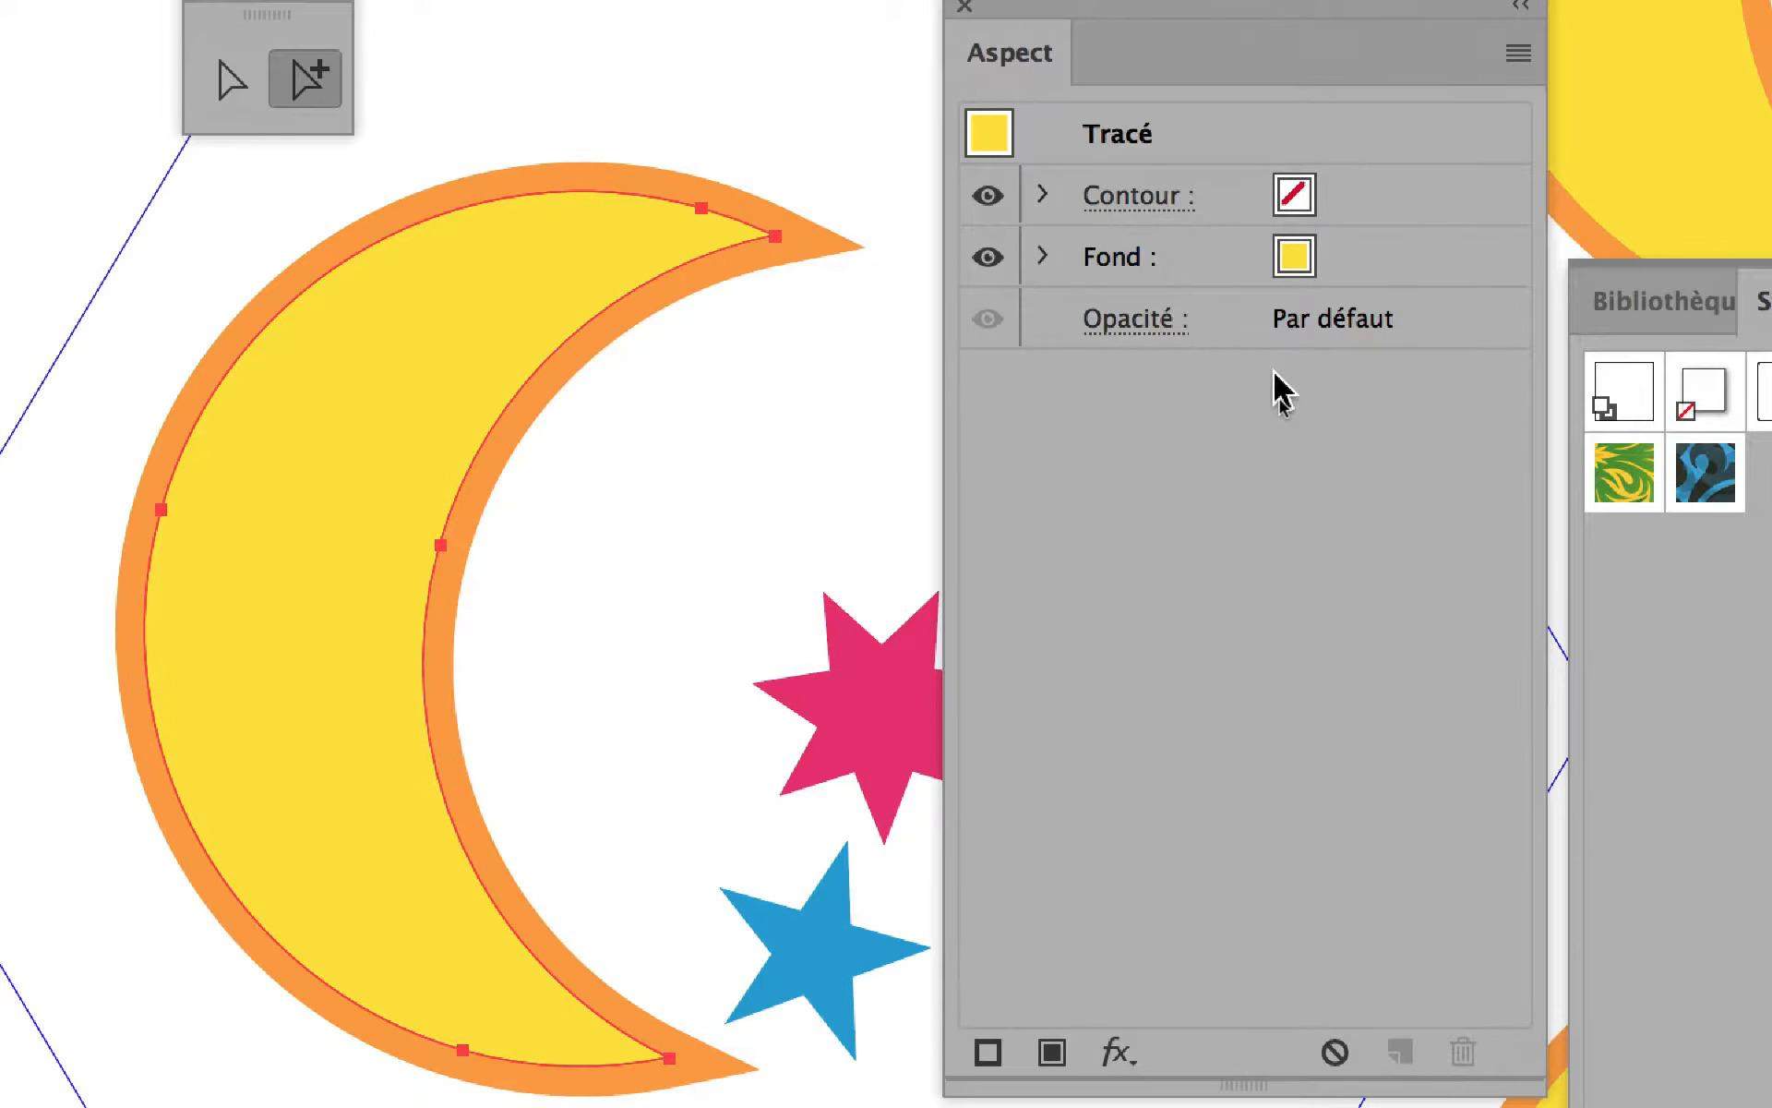
click(1413, 280)
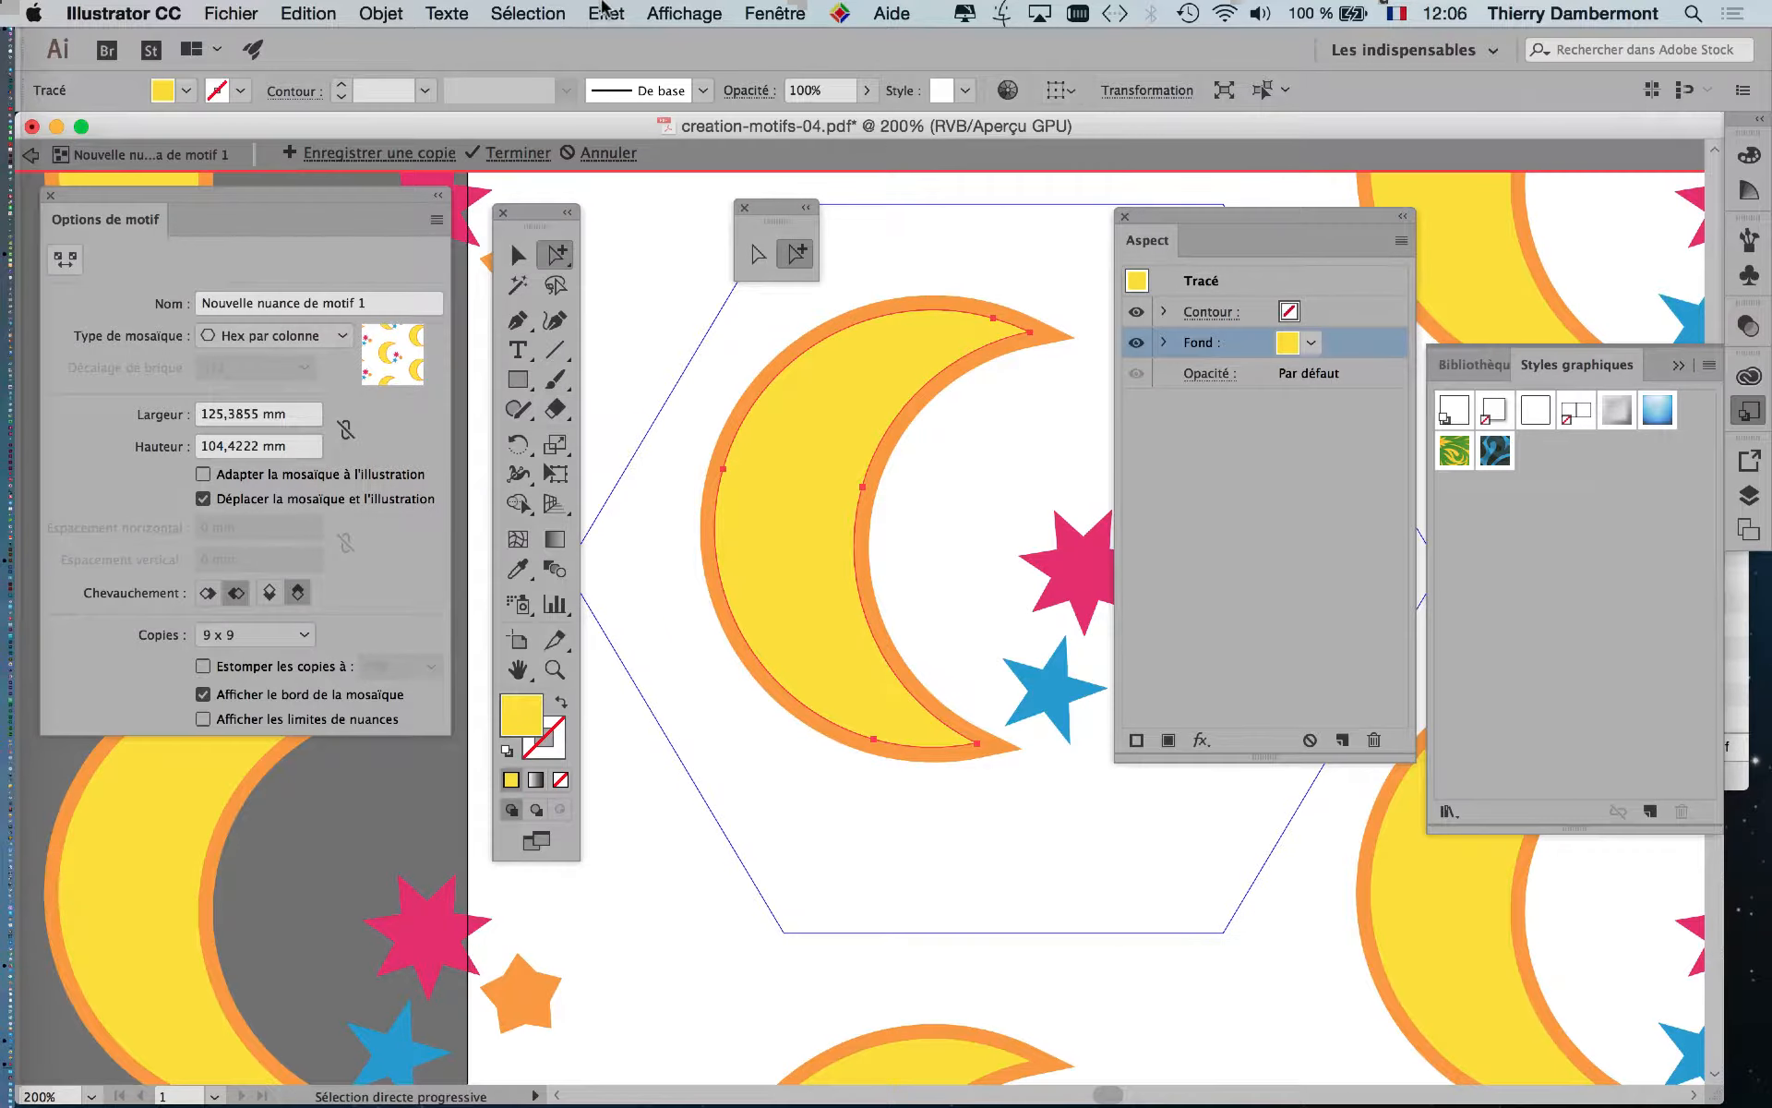
Start the Artistiques effect Grain photo on the fill of the moon's yellow path.
click(606, 13)
mouse_move(743, 535)
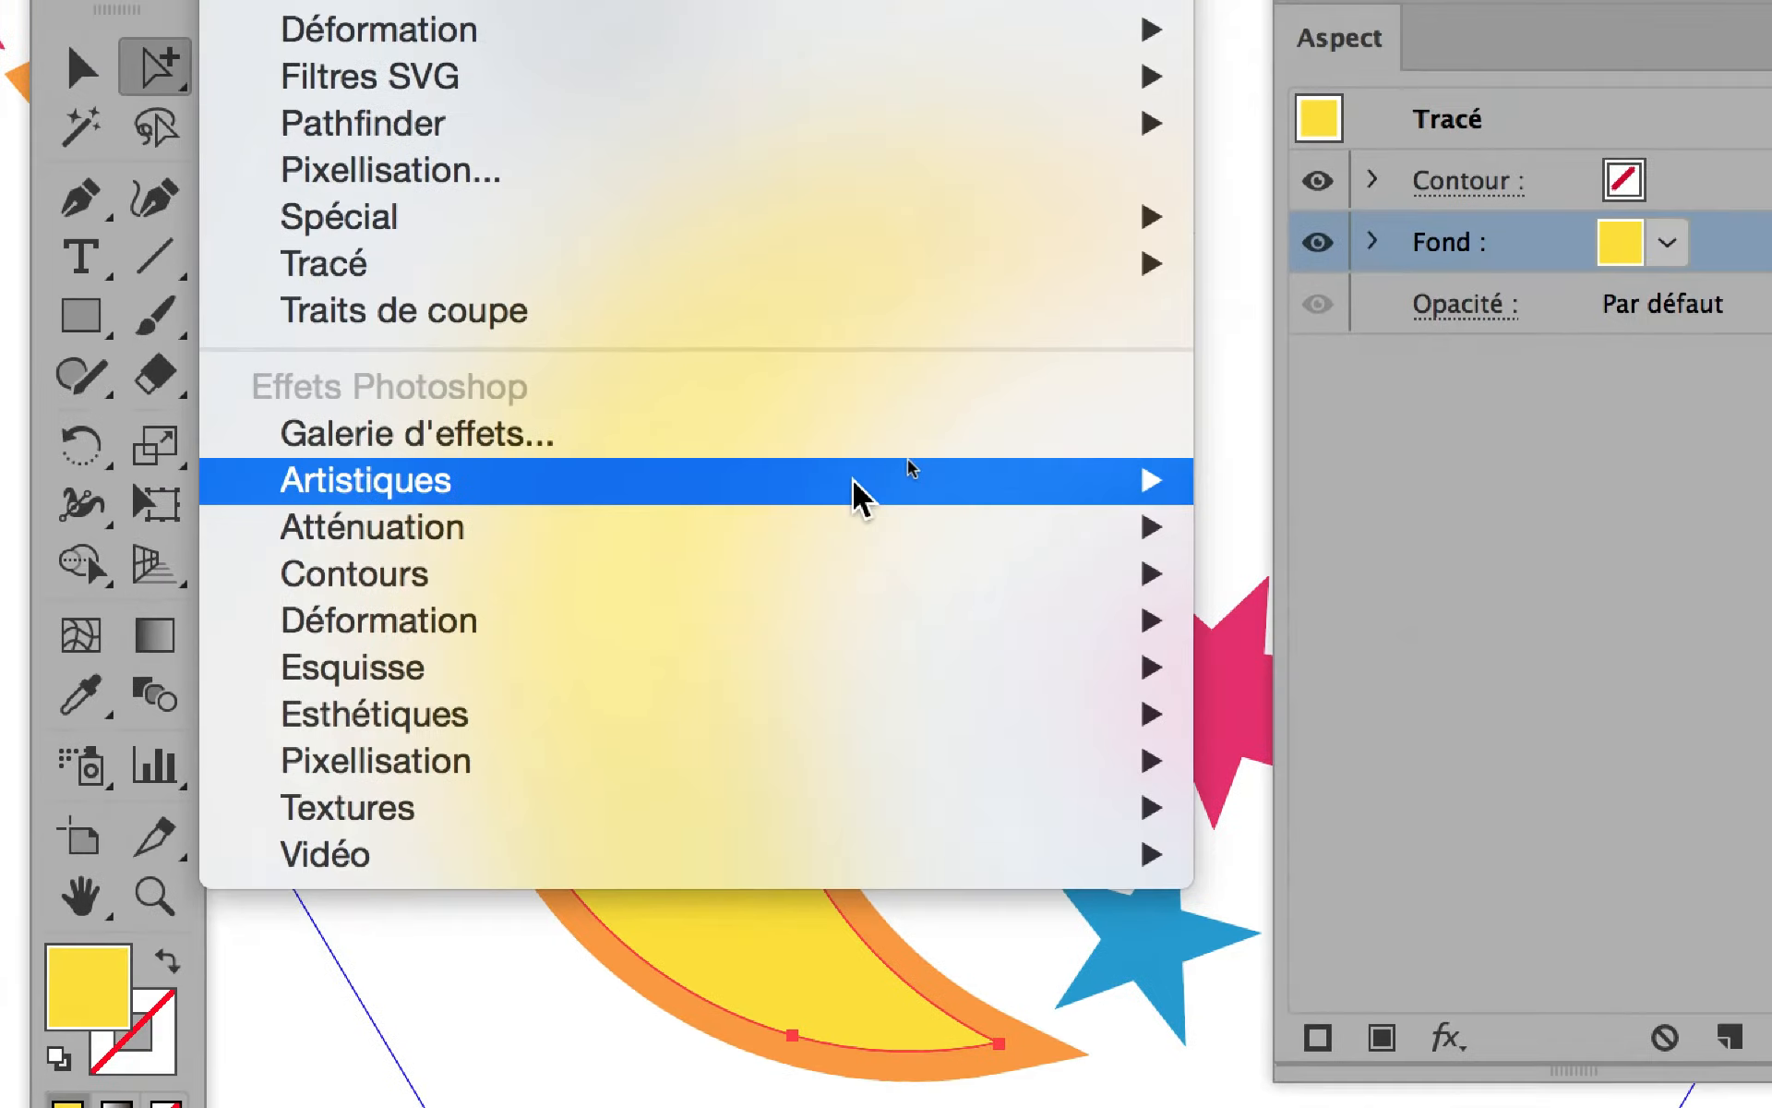
mouse_move(974, 448)
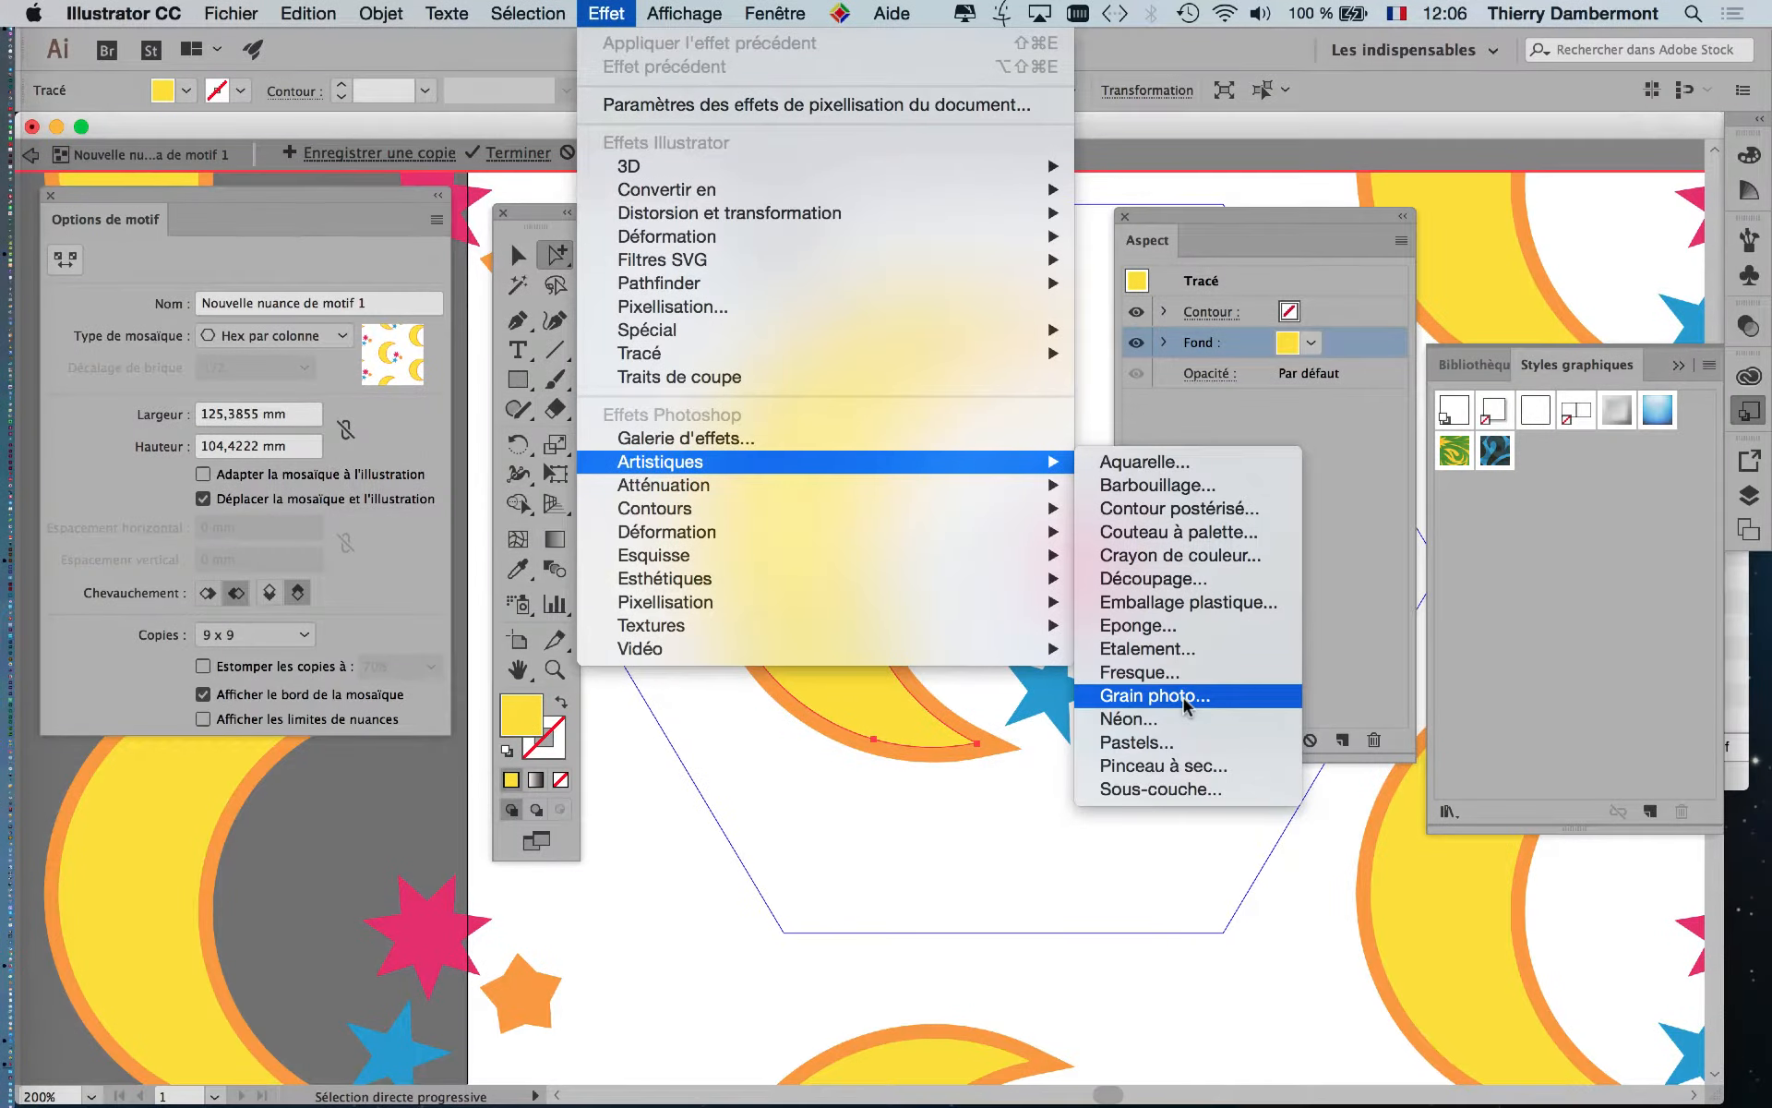
click(1154, 695)
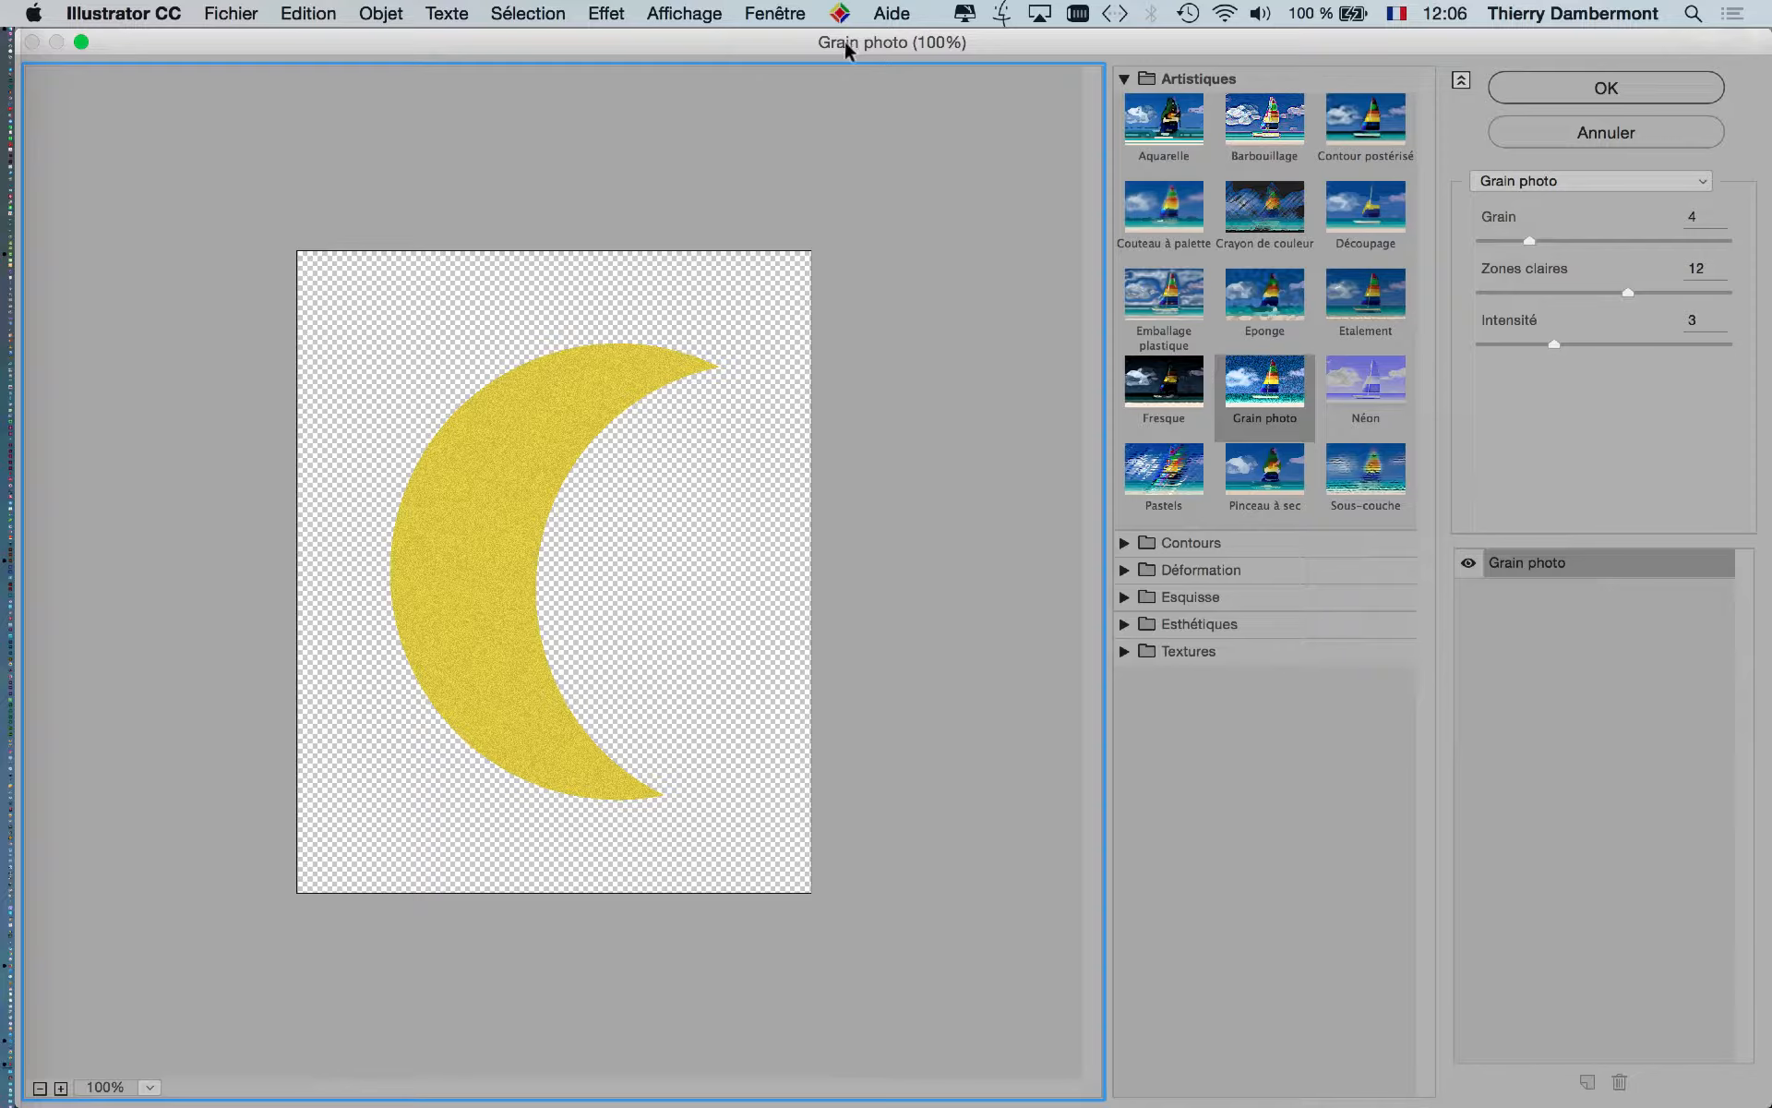
mouse_move(808, 43)
mouse_down()
mouse_move(1206, 316)
mouse_move(1538, 577)
mouse_move(1080, 285)
mouse_move(572, 51)
mouse_move(1393, 268)
mouse_move(930, 431)
mouse_move(805, 128)
mouse_move(807, 42)
mouse_up()
key(alt)
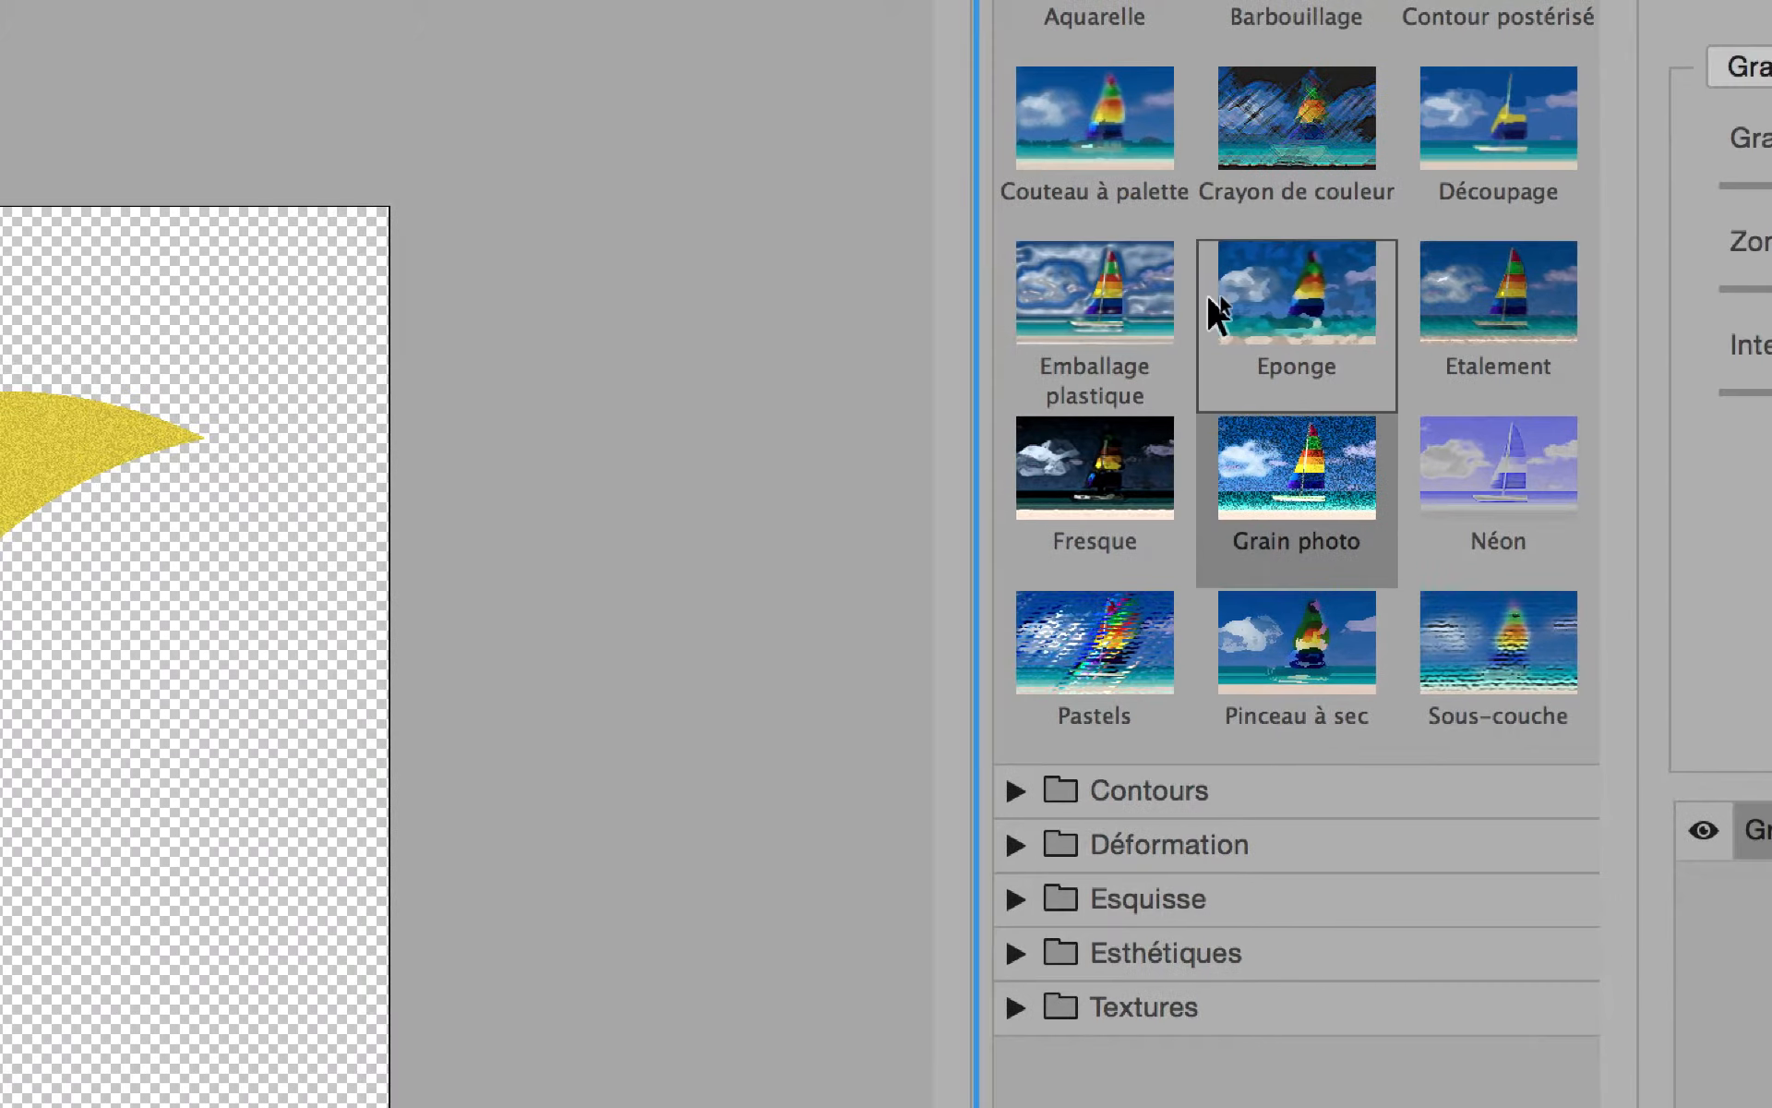
Try the Eponge effect on the moon and inspect its texture up close in the preview.
click(1274, 304)
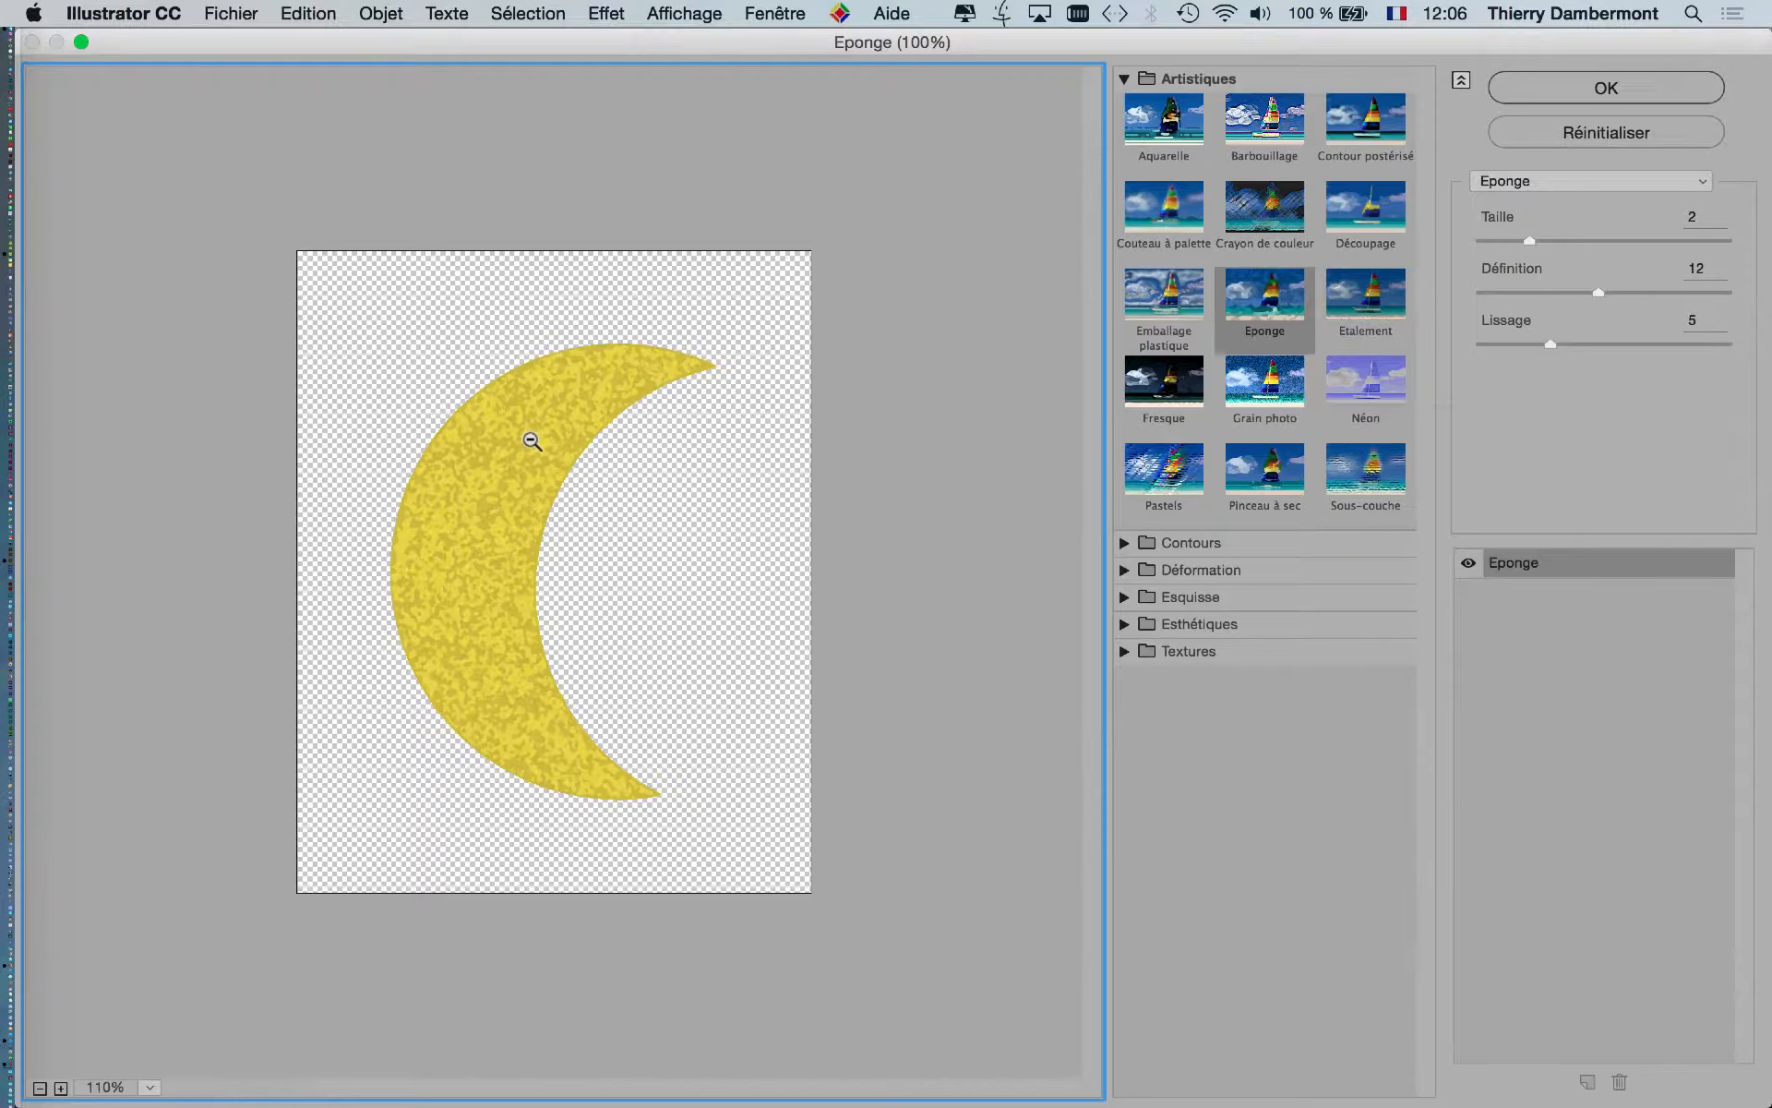
scroll(531, 441, up, 5)
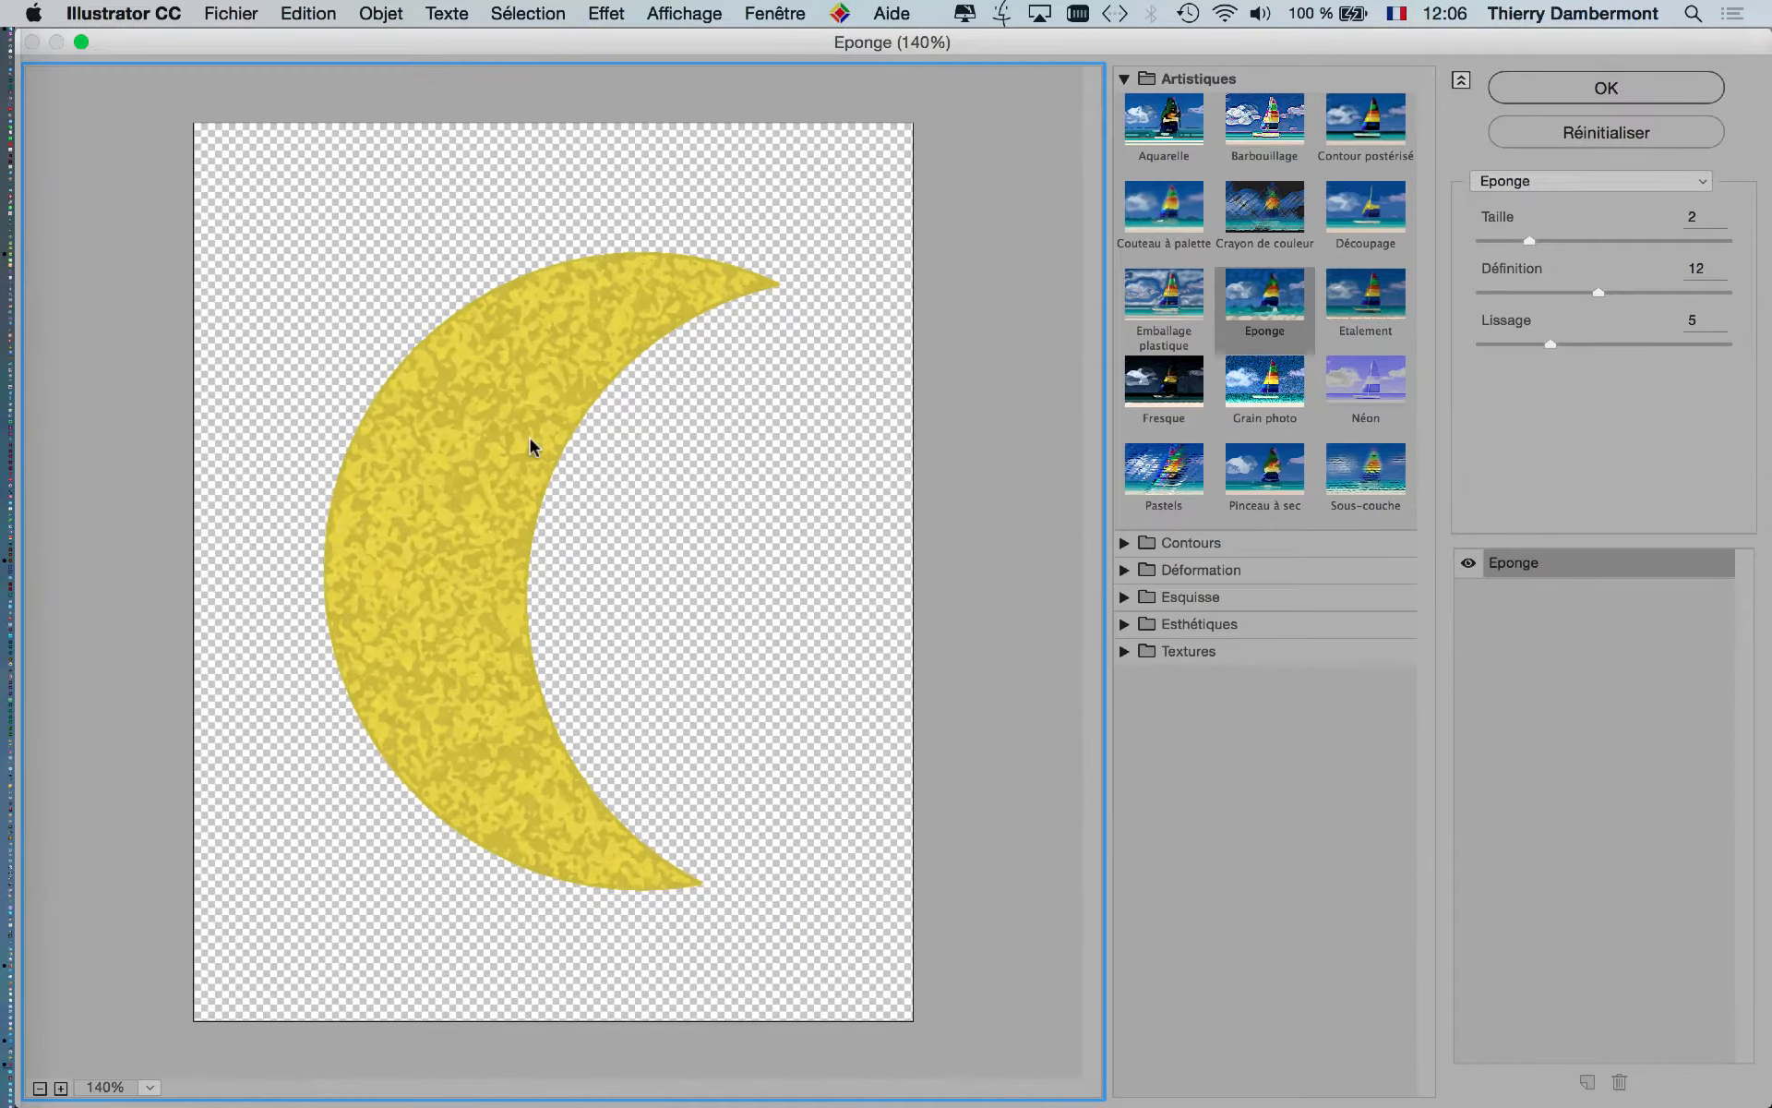
drag(522, 439, 602, 402)
scroll(408, 407, up, 3)
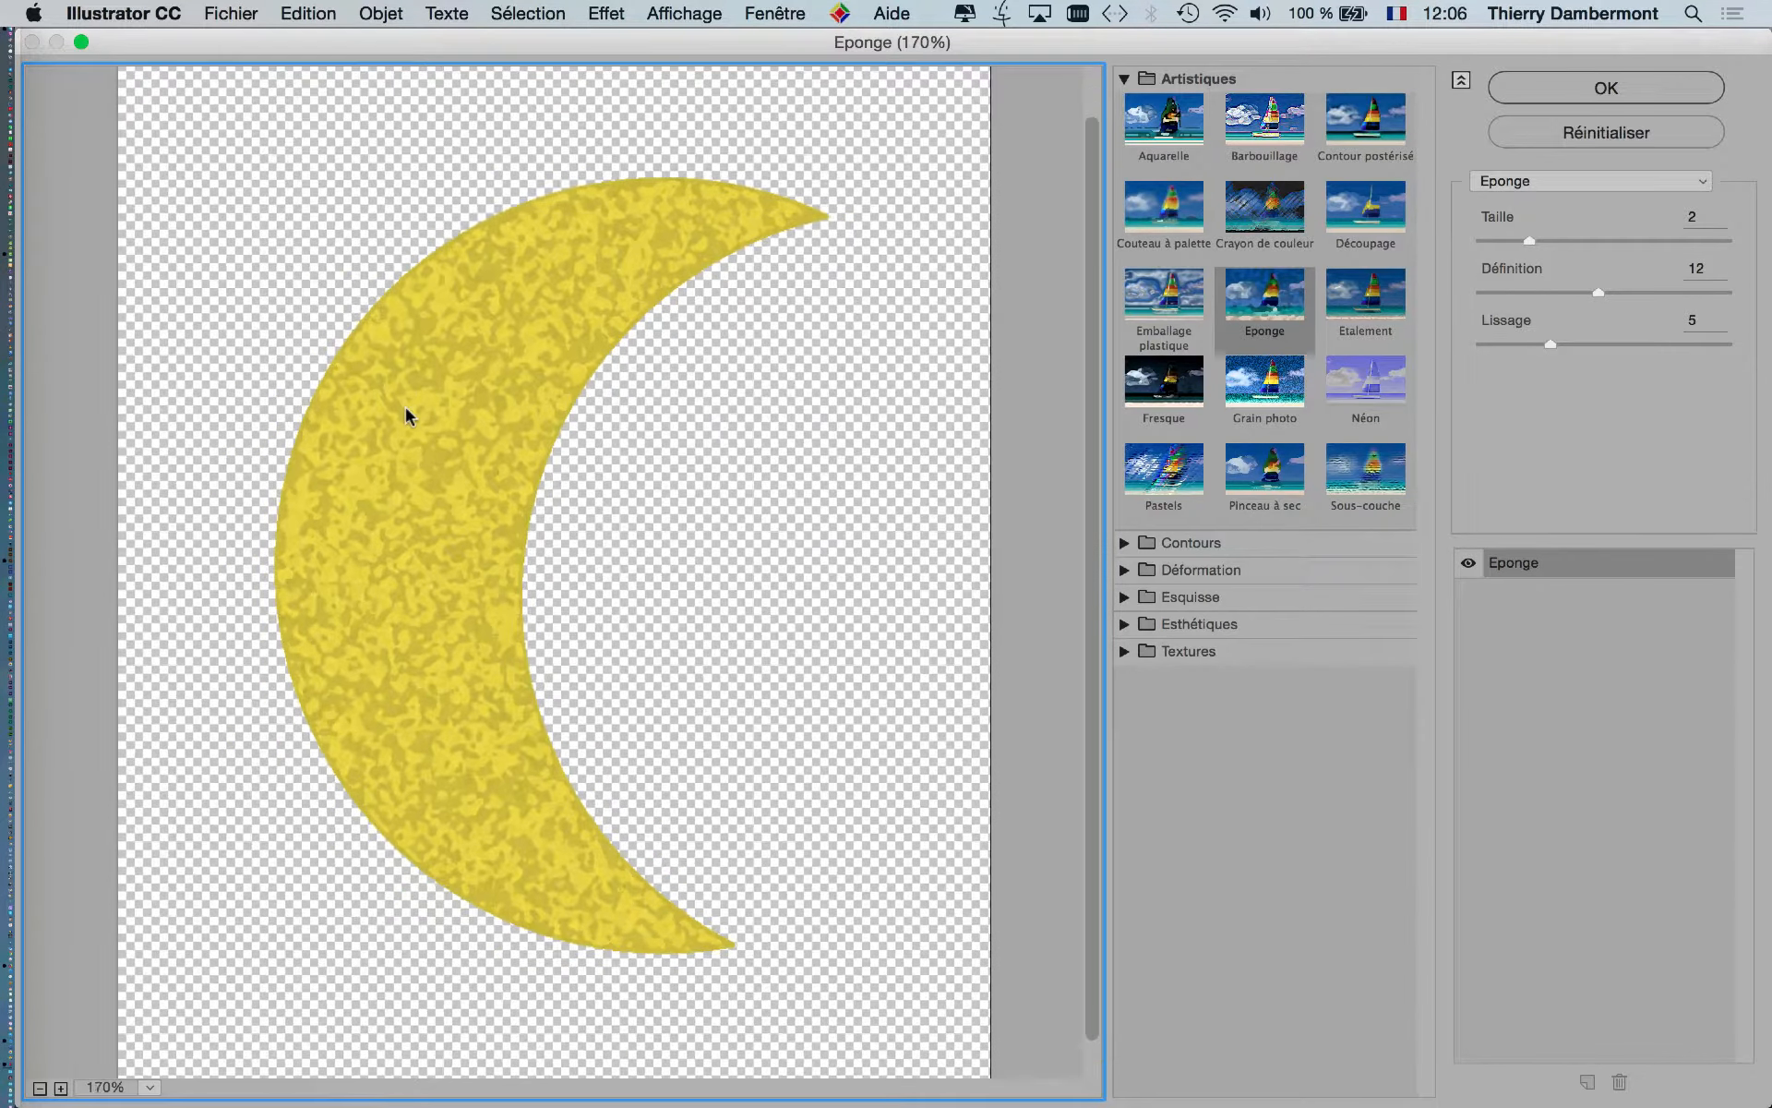
drag(412, 403, 745, 459)
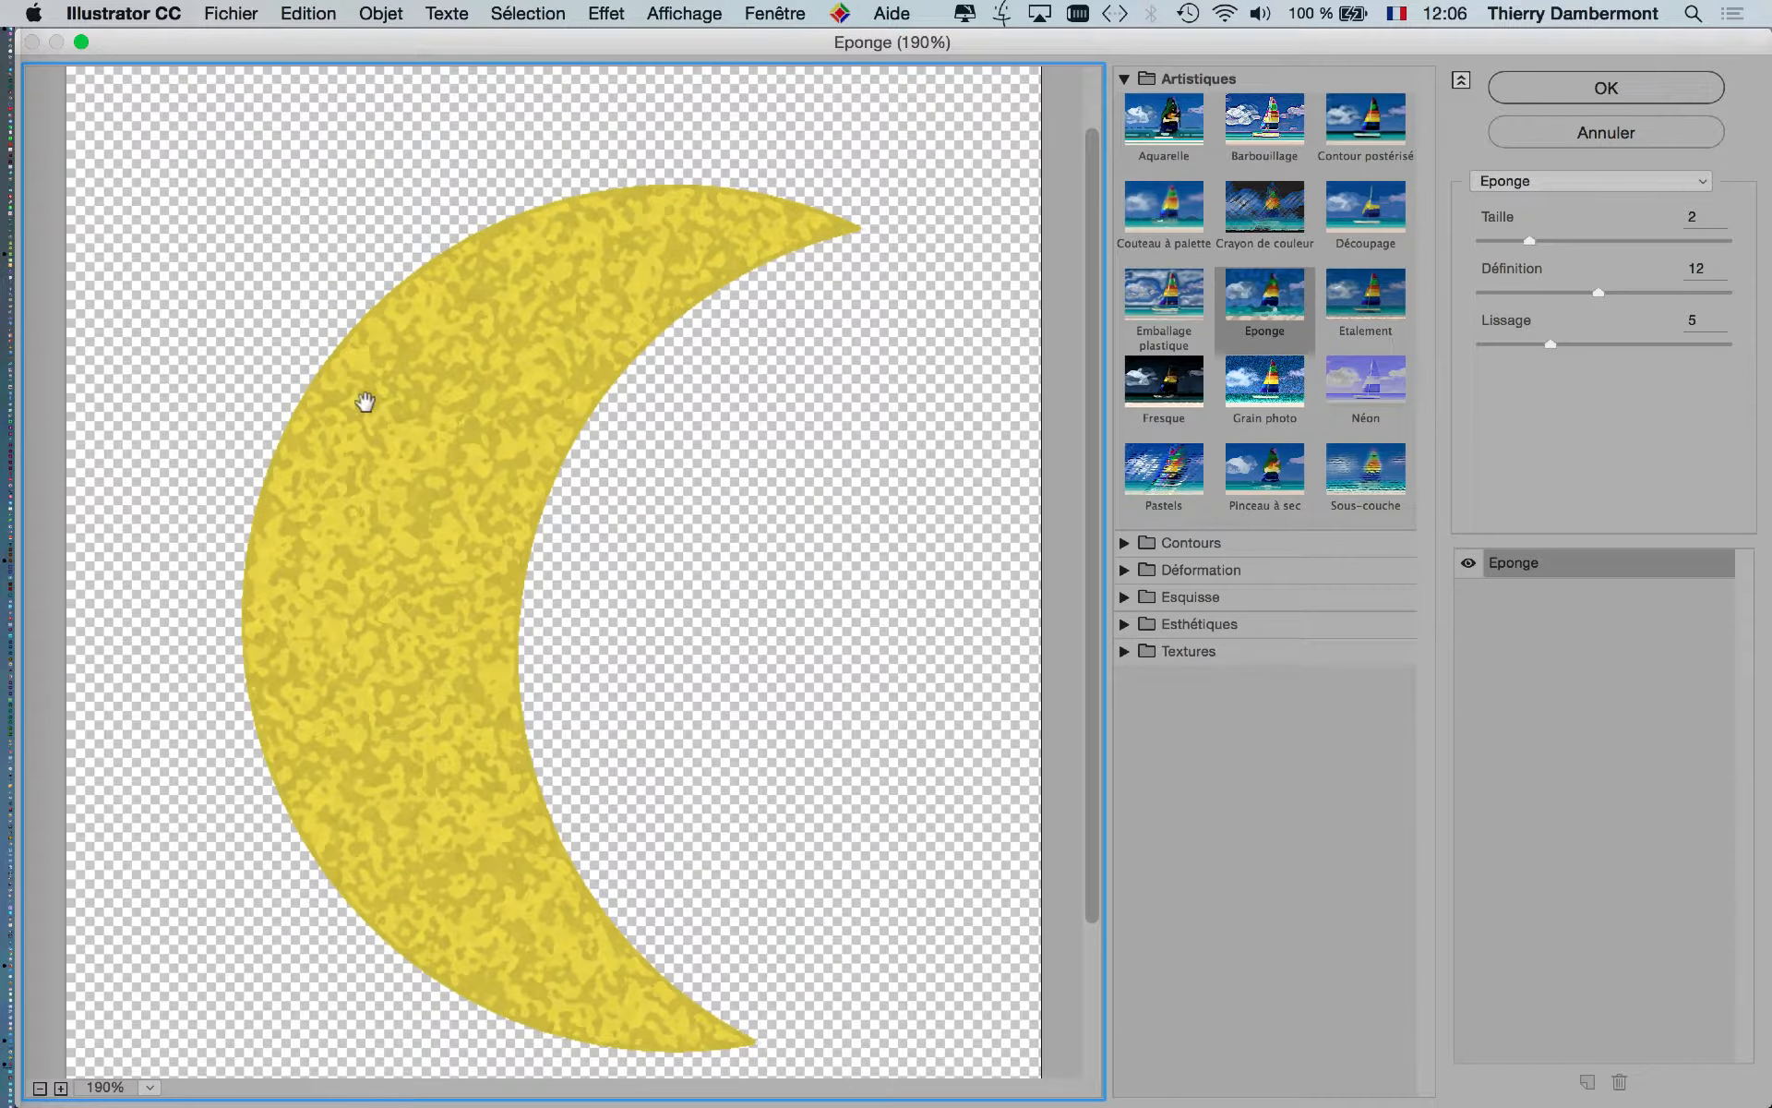
scroll(364, 406, down, 1)
scroll(364, 406, up, 2)
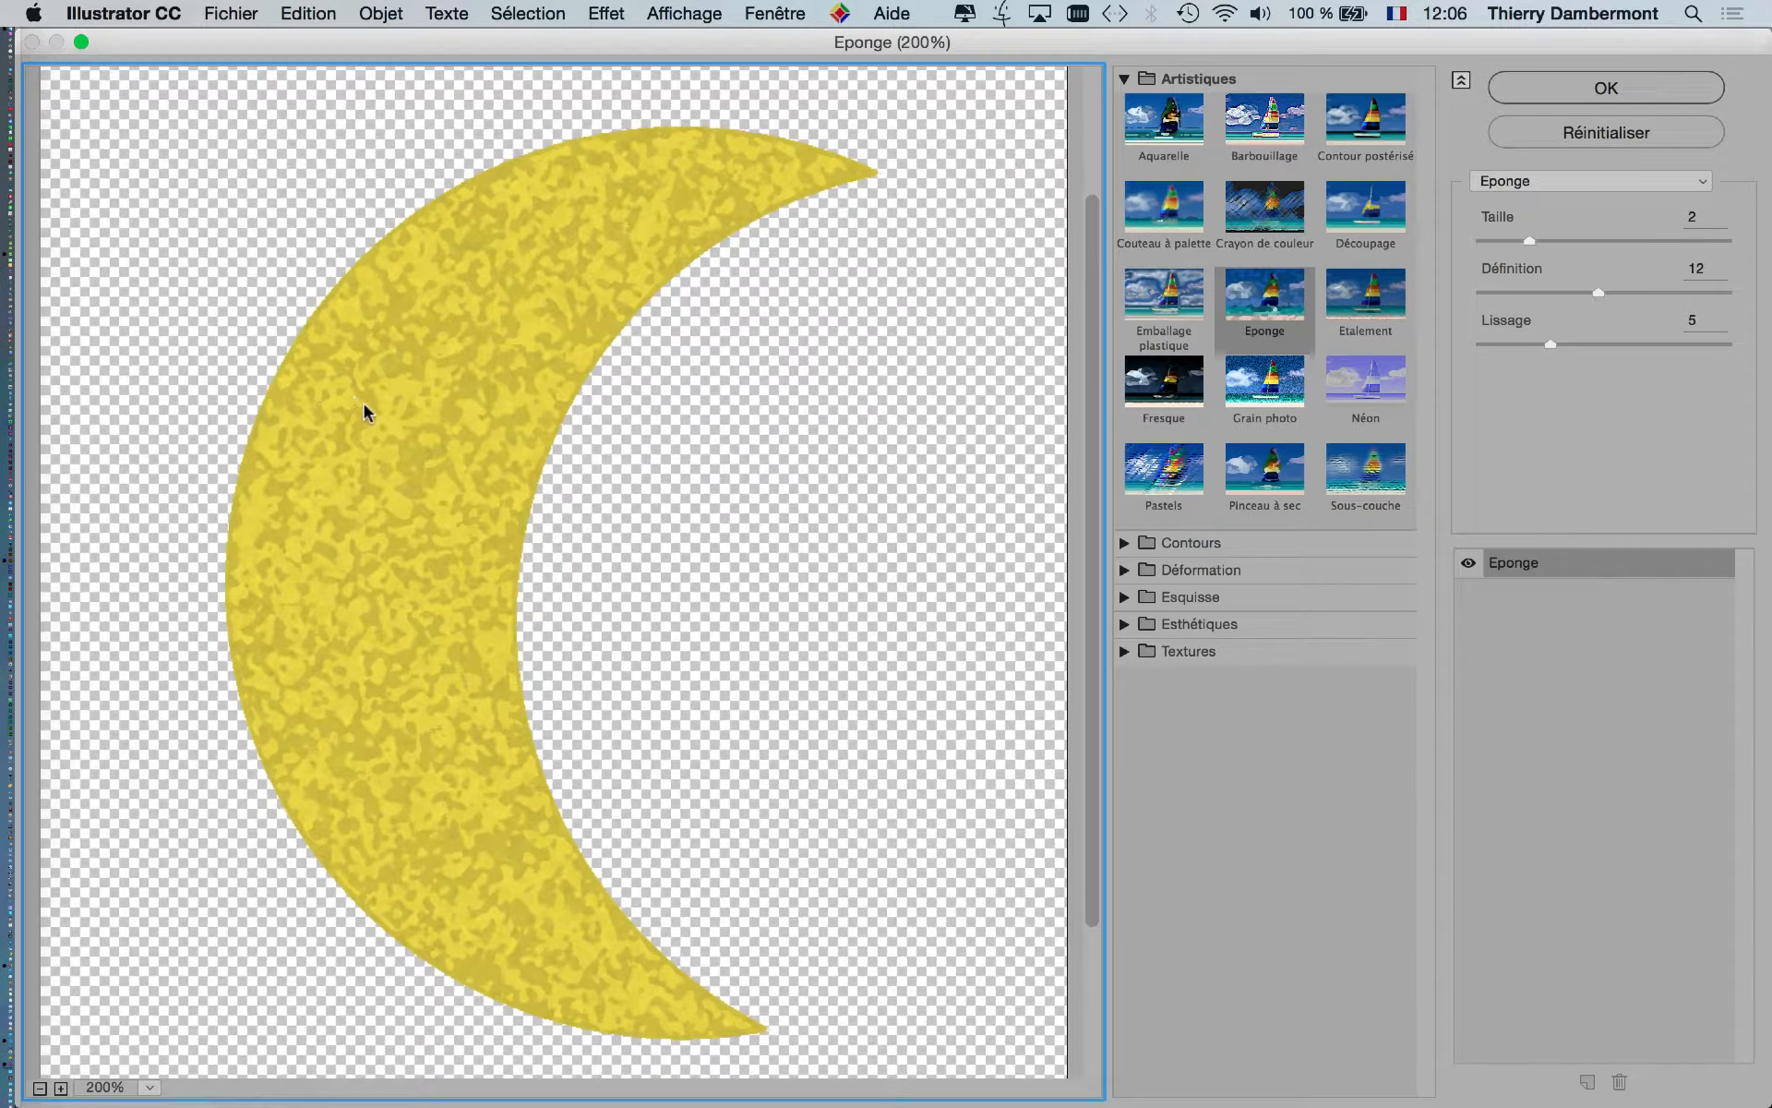
drag(372, 379, 1651, 747)
scroll(477, 395, up, 3)
scroll(471, 386, up, 5)
scroll(985, 289, down, 6)
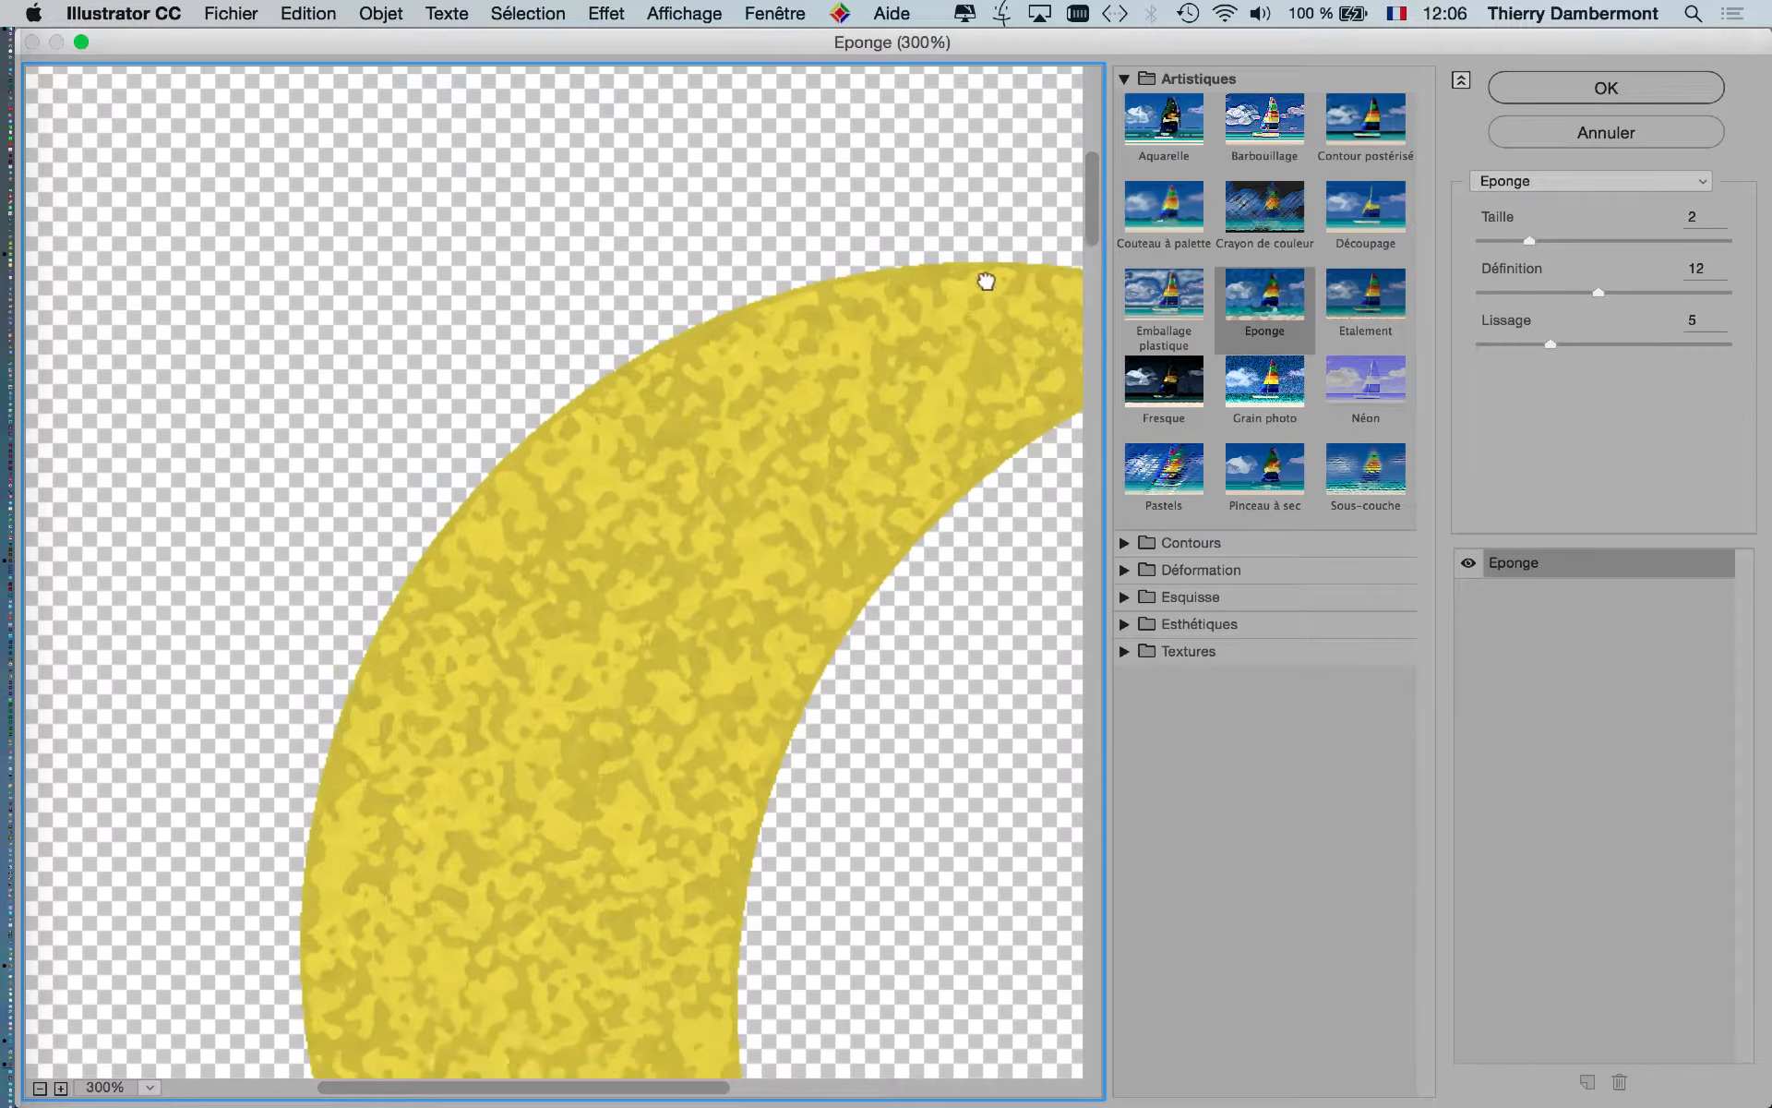
scroll(1020, 333, up, 4)
scroll(904, 479, down, 2)
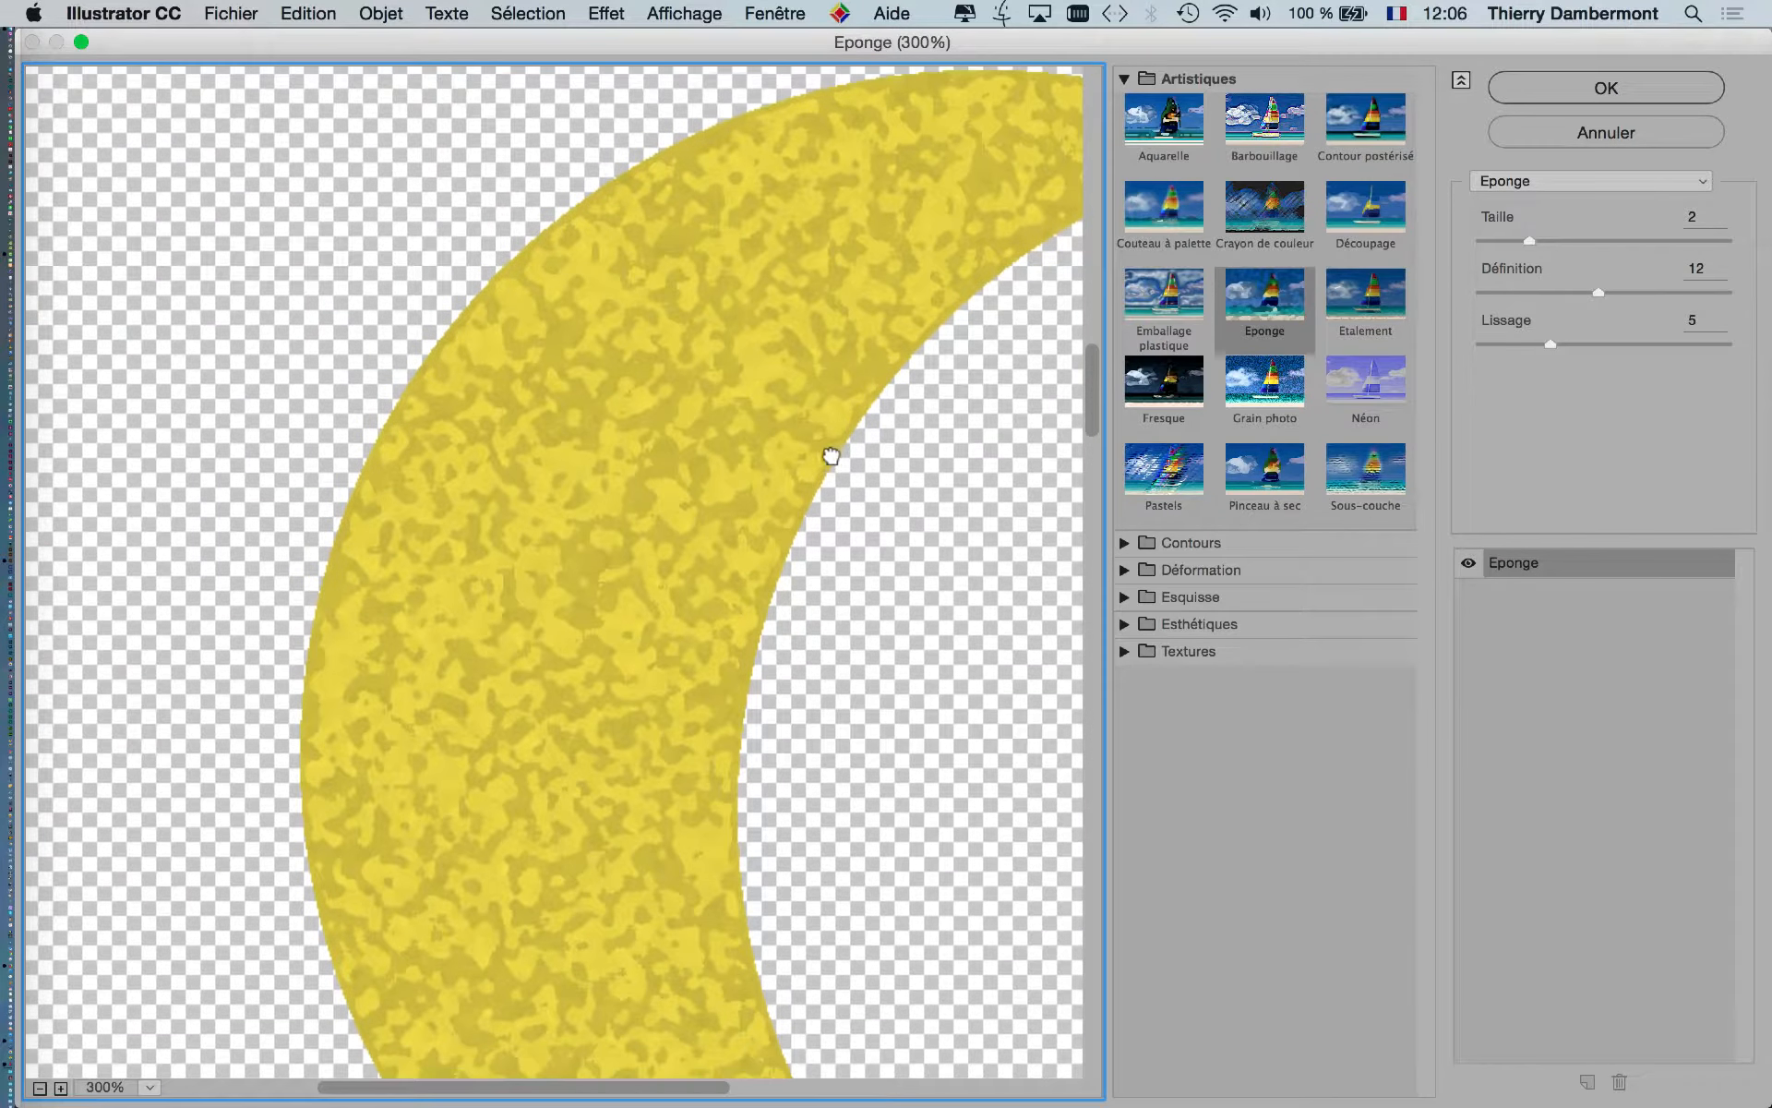
Try the Etalement, Découpage and Crayon de couleur effects on the moon's fill.
click(1345, 301)
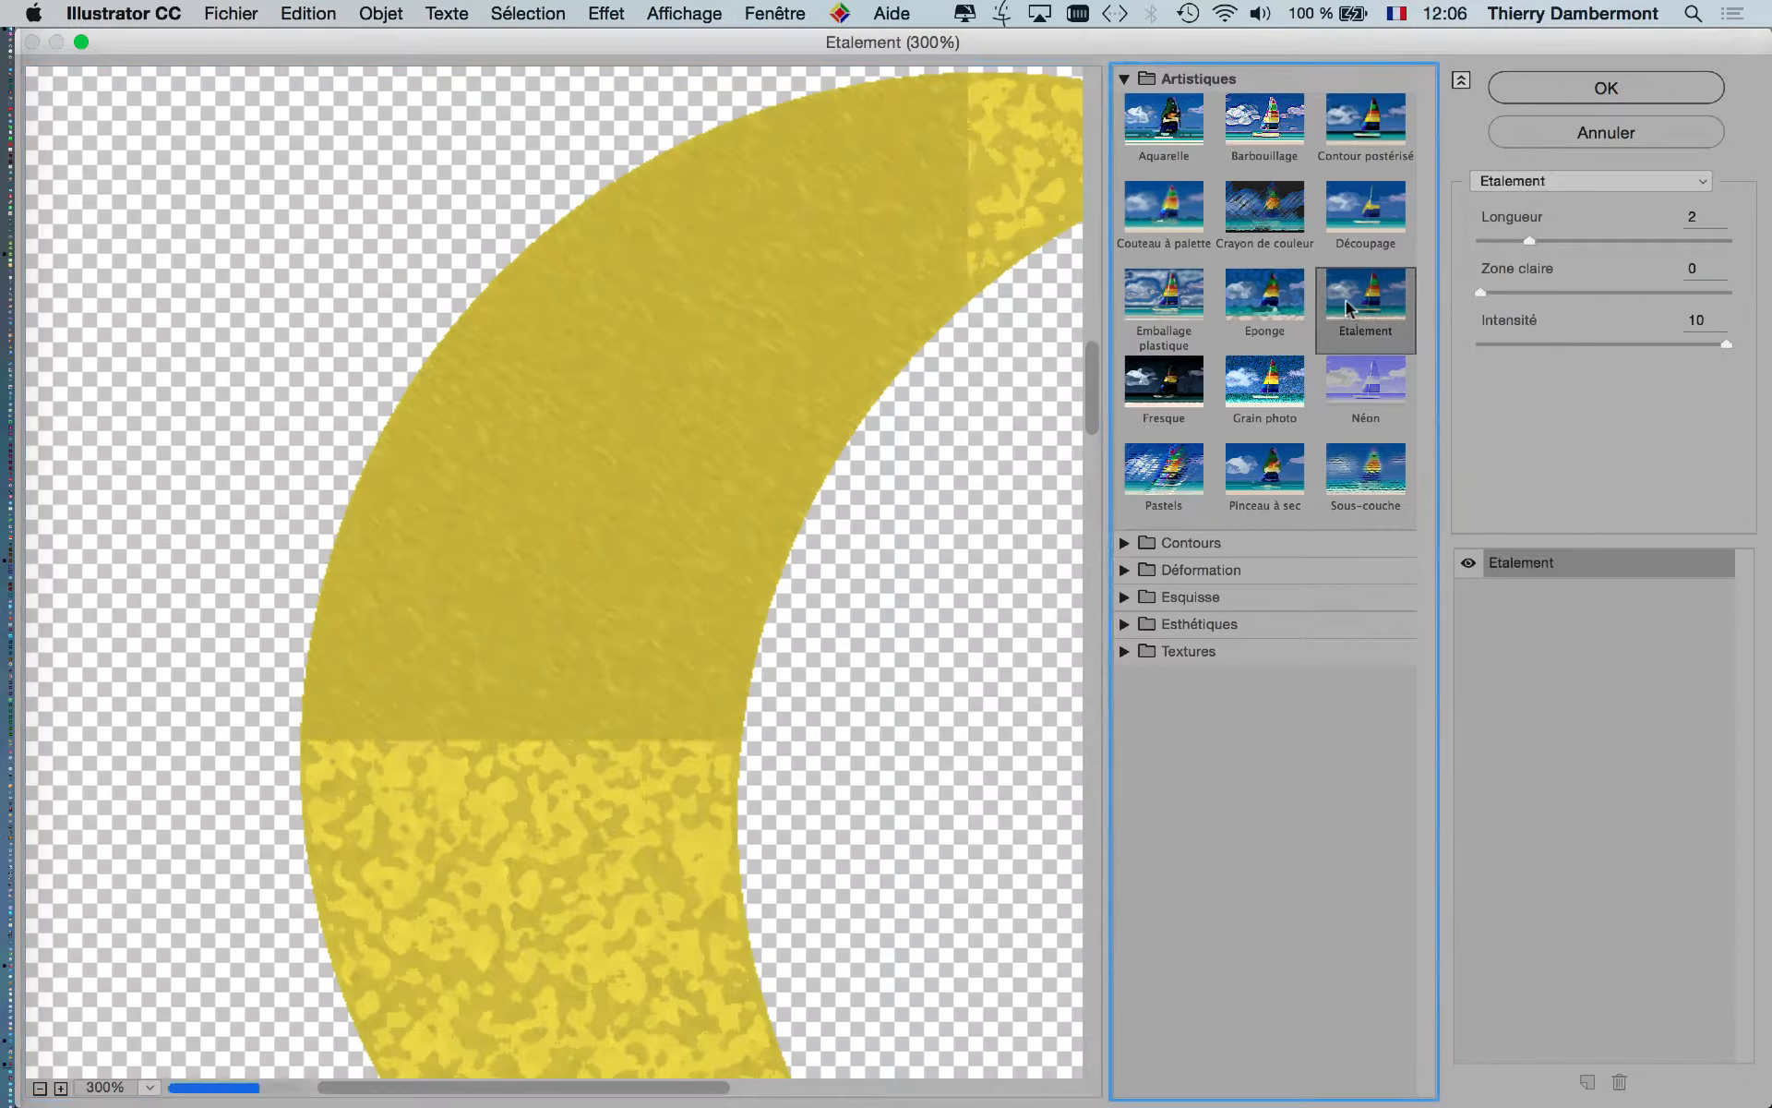
click(1348, 230)
click(1266, 222)
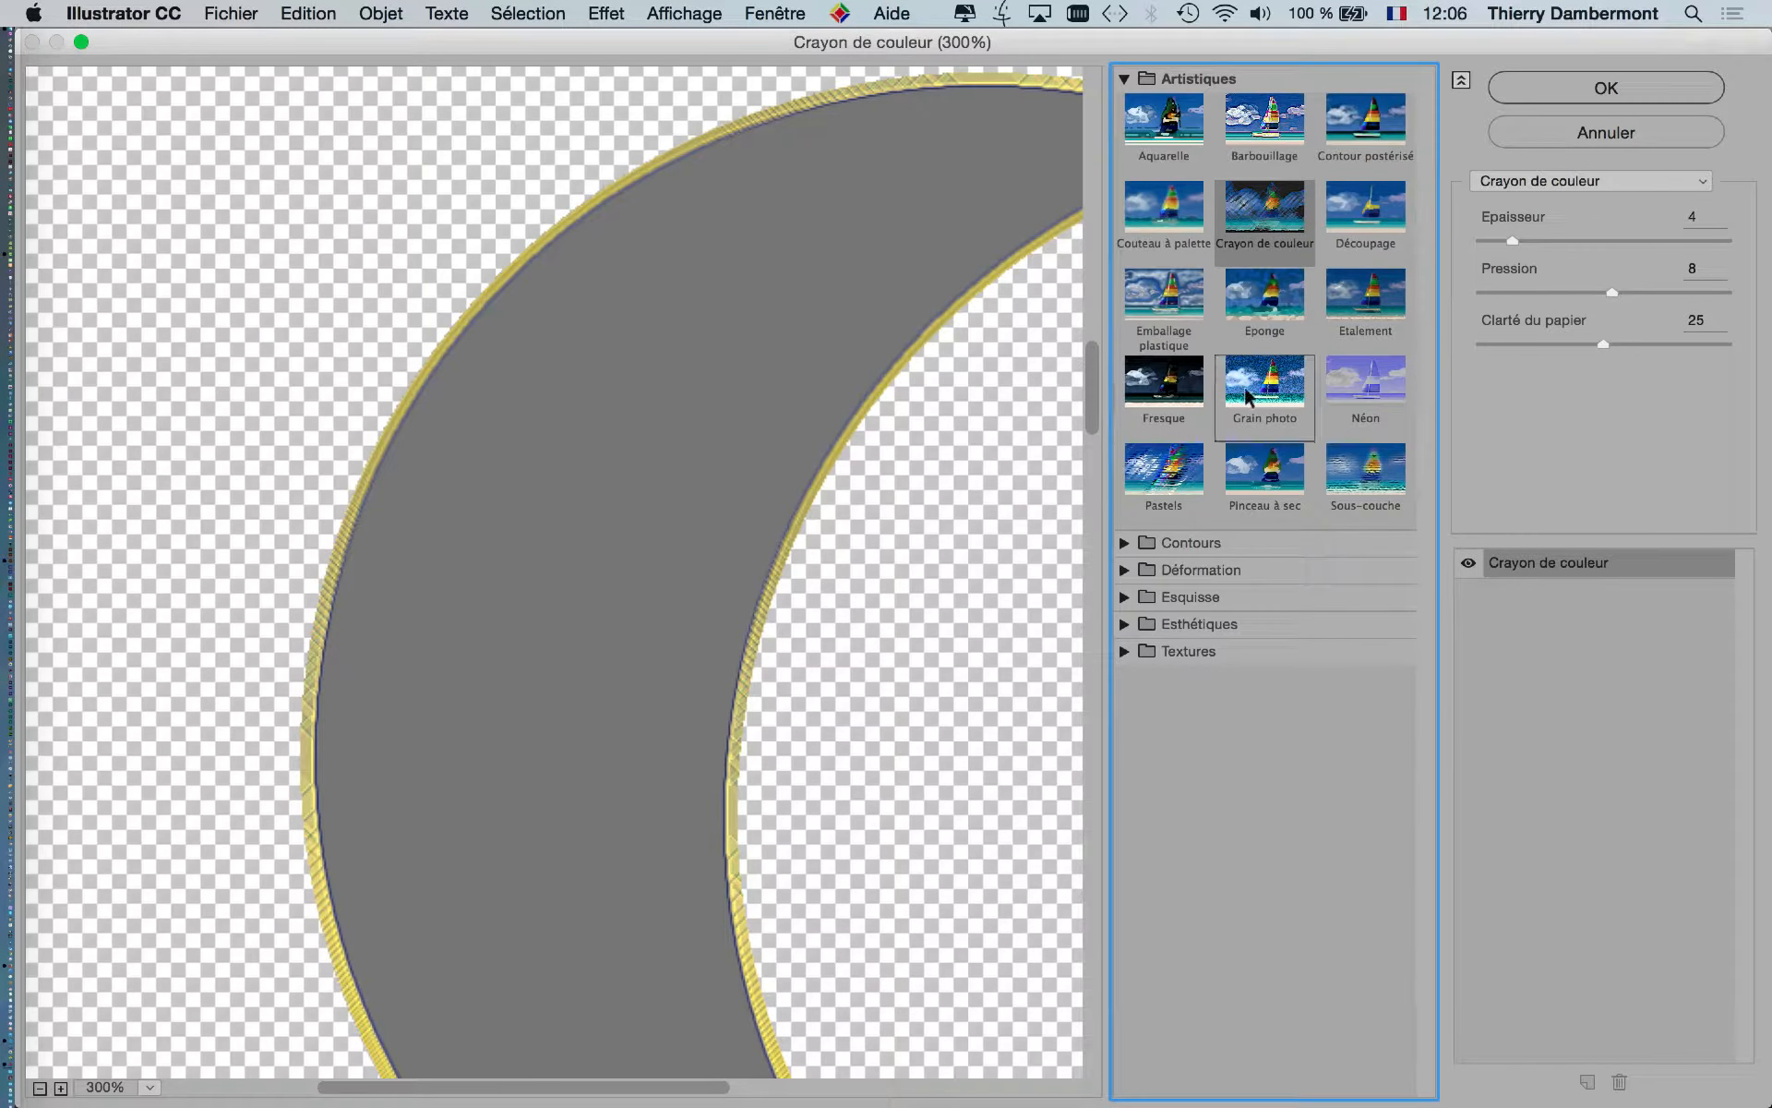
Switch the effect back to Grain photo and try Grain 13, Zones claires 9 and Intensité 7.
key(alt)
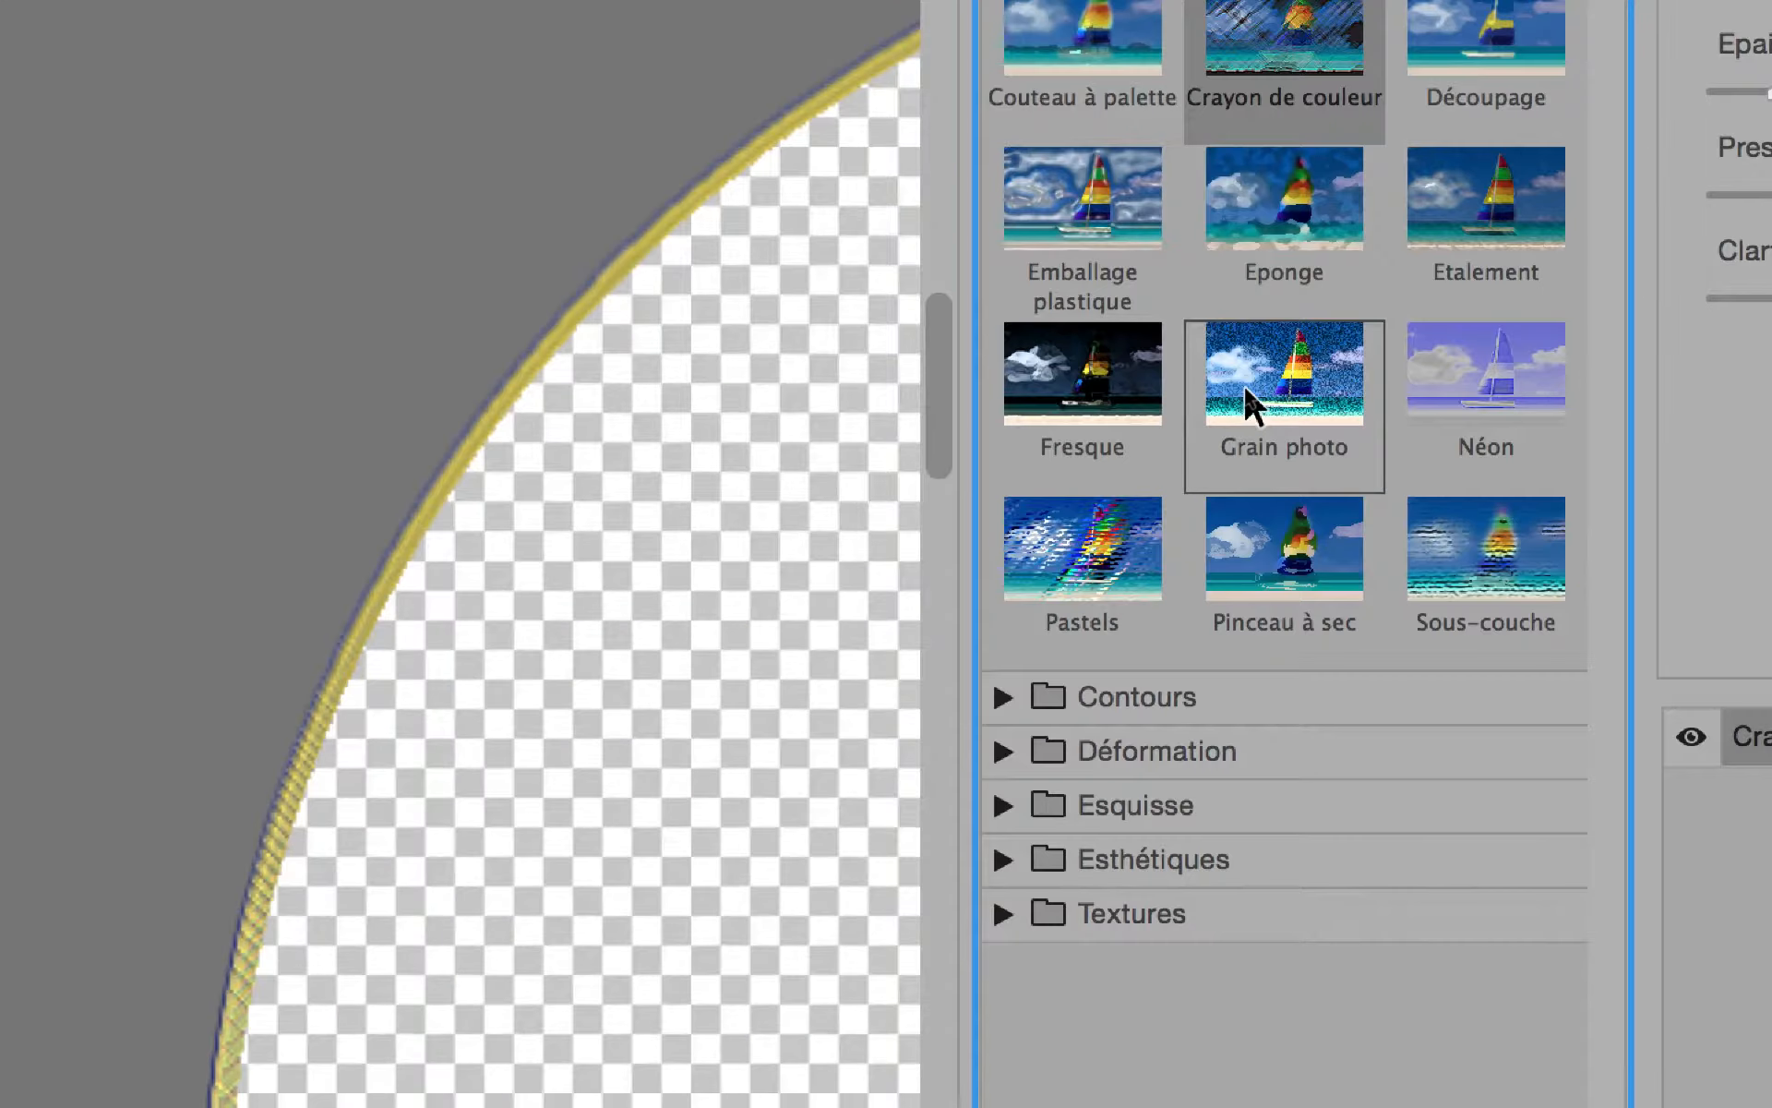
click(1243, 384)
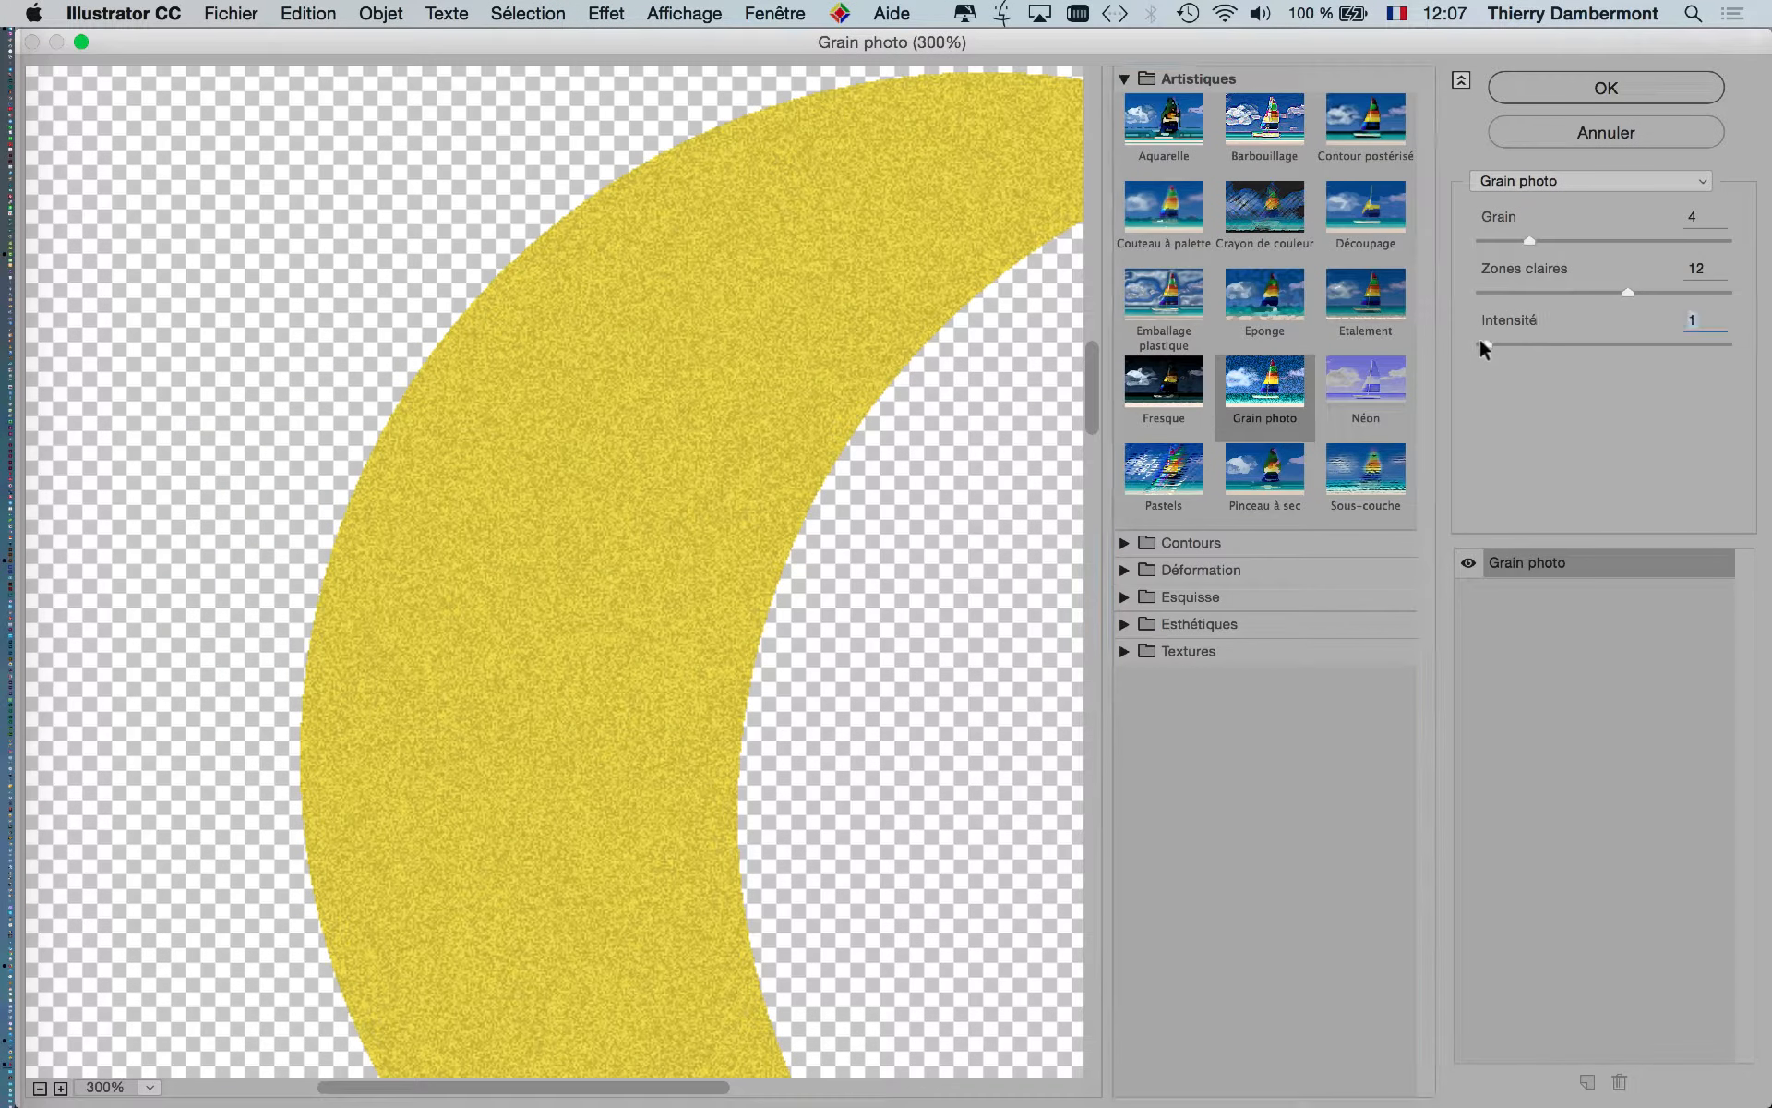
drag(1555, 343, 1647, 345)
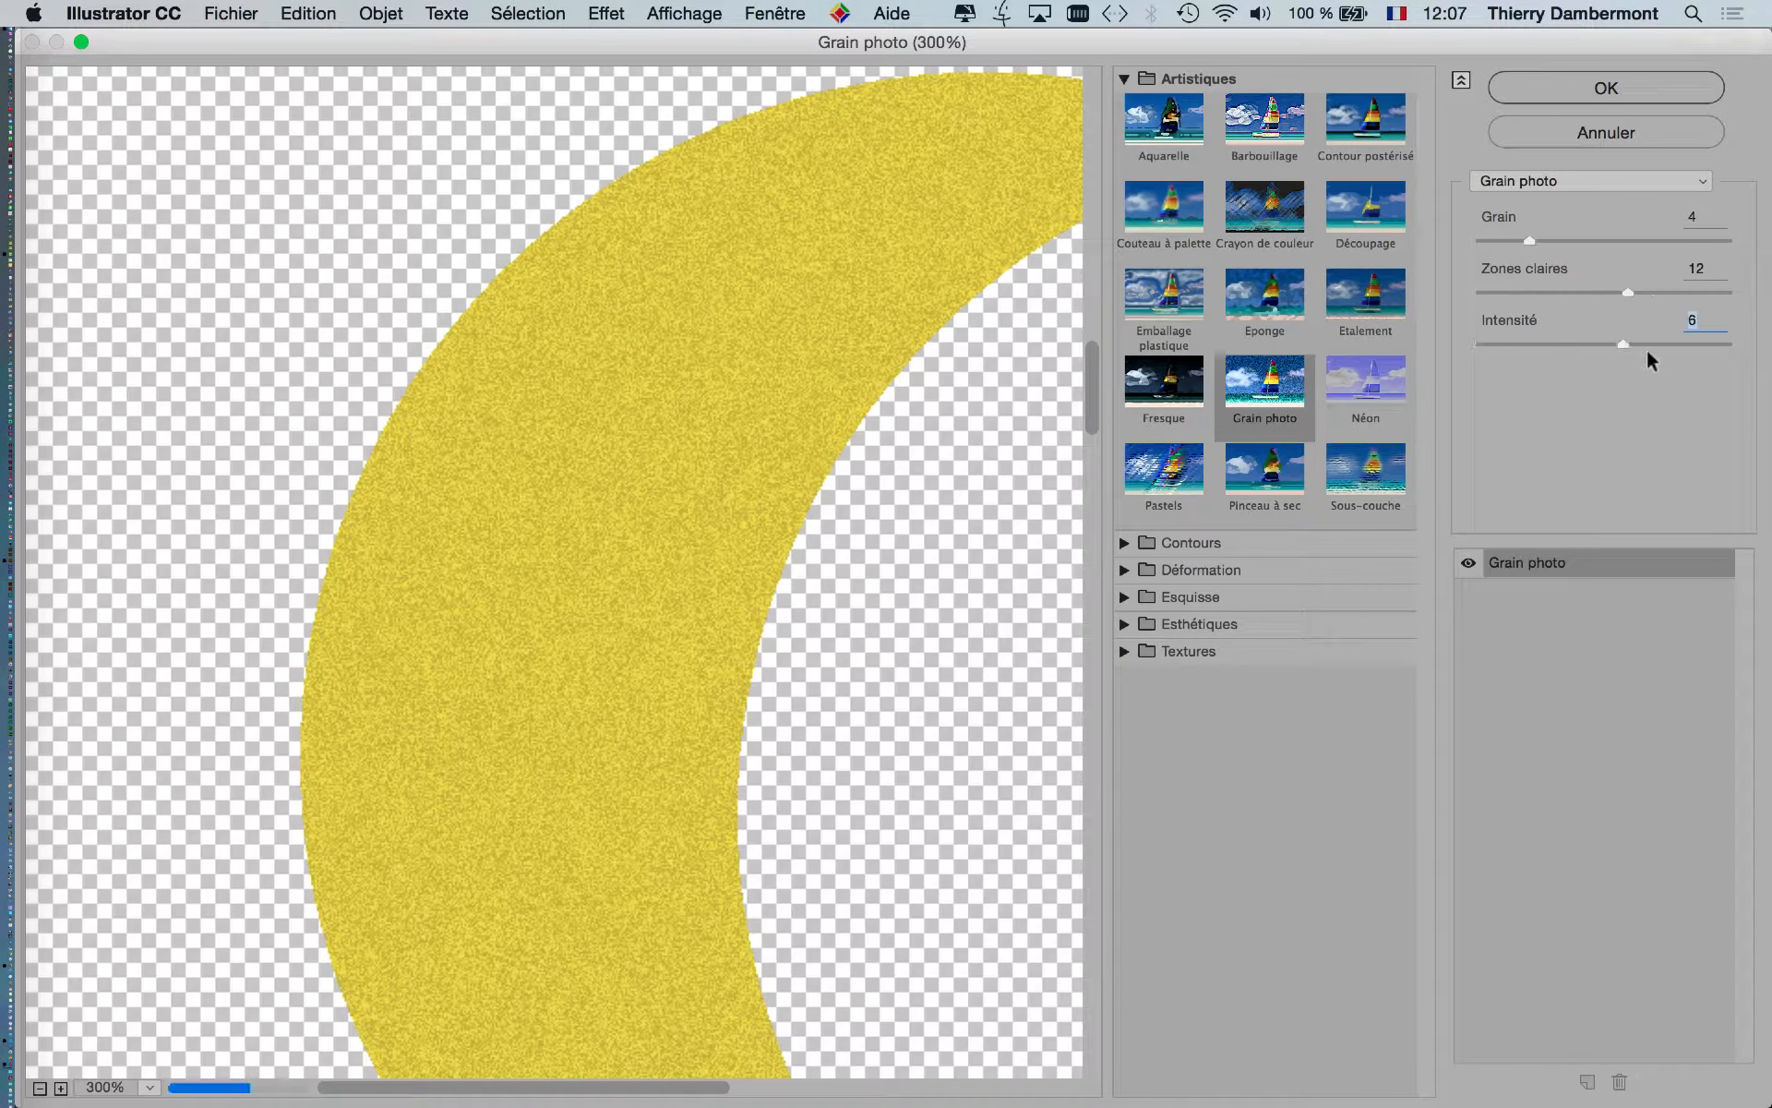
click(1508, 291)
click(1634, 240)
click(1652, 291)
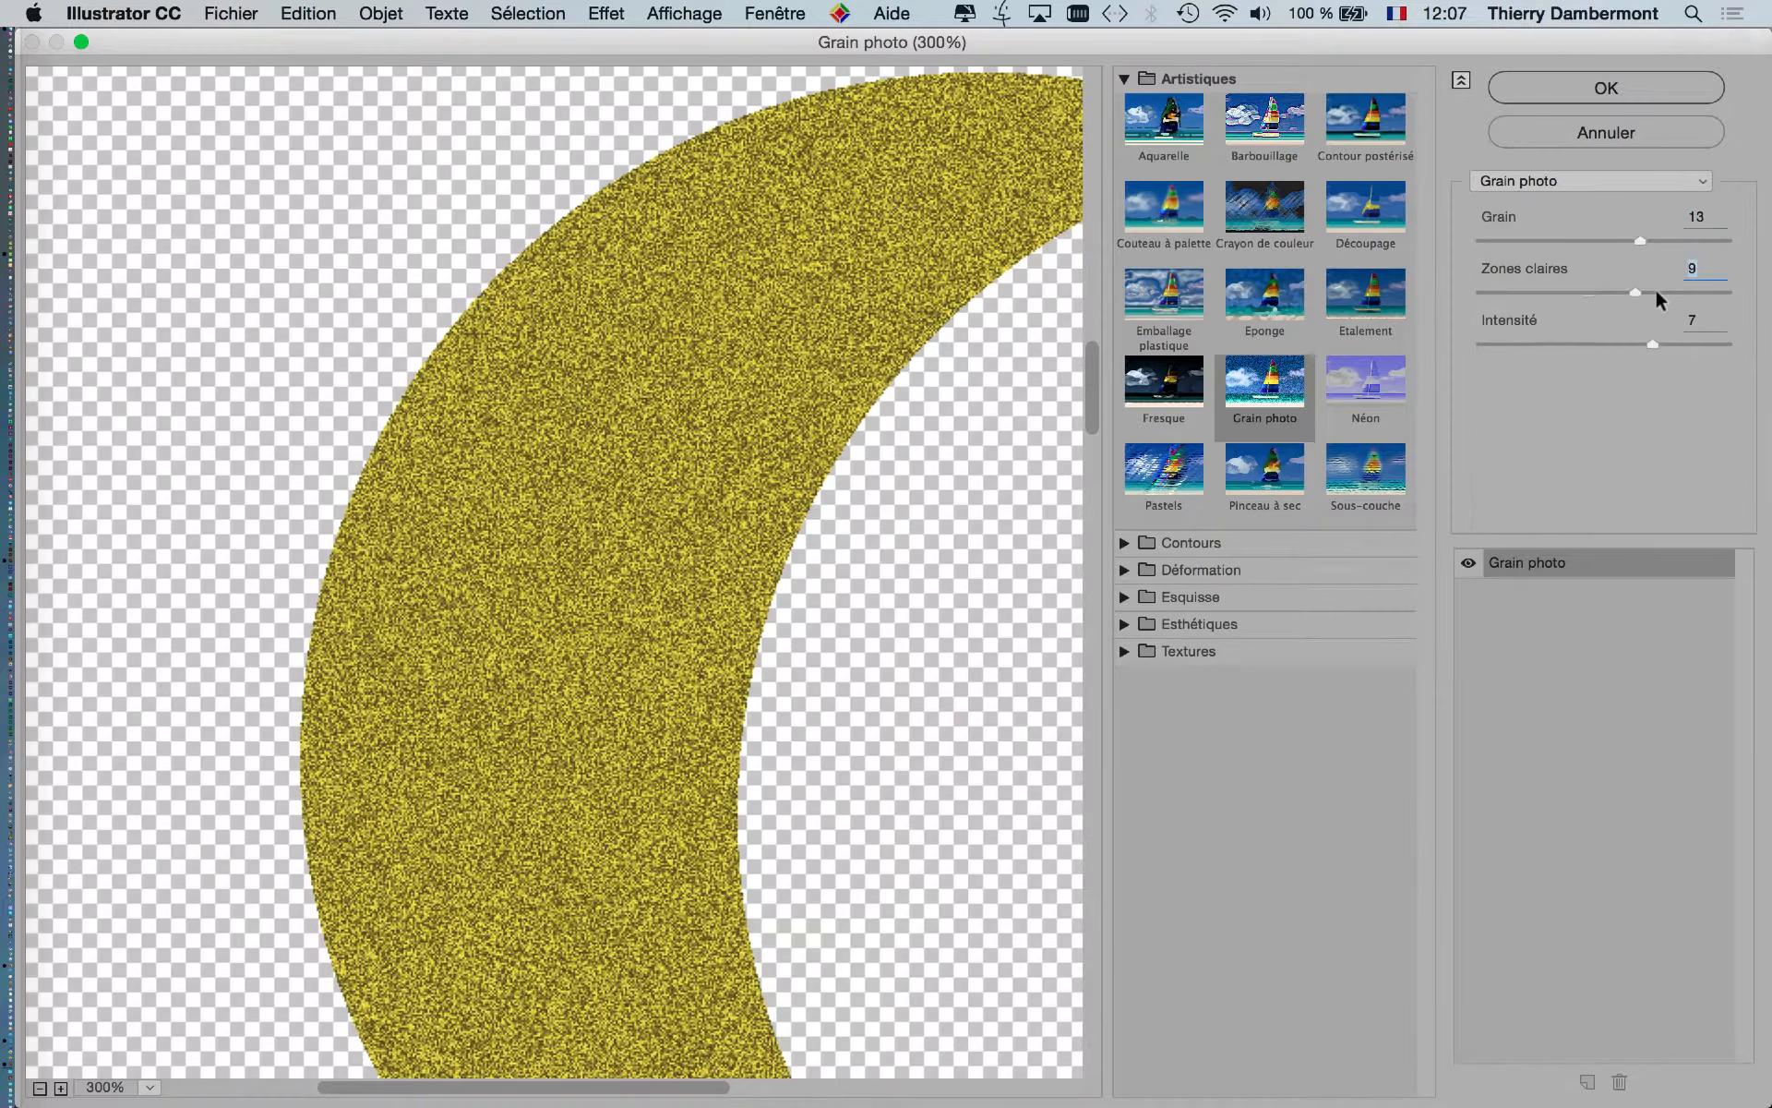
Set Grain photo to Grain 4, Zones claires 7 and Intensité 9, and apply it to the moon's fill.
click(1527, 343)
click(1567, 291)
click(1557, 240)
drag(1557, 240, 1529, 242)
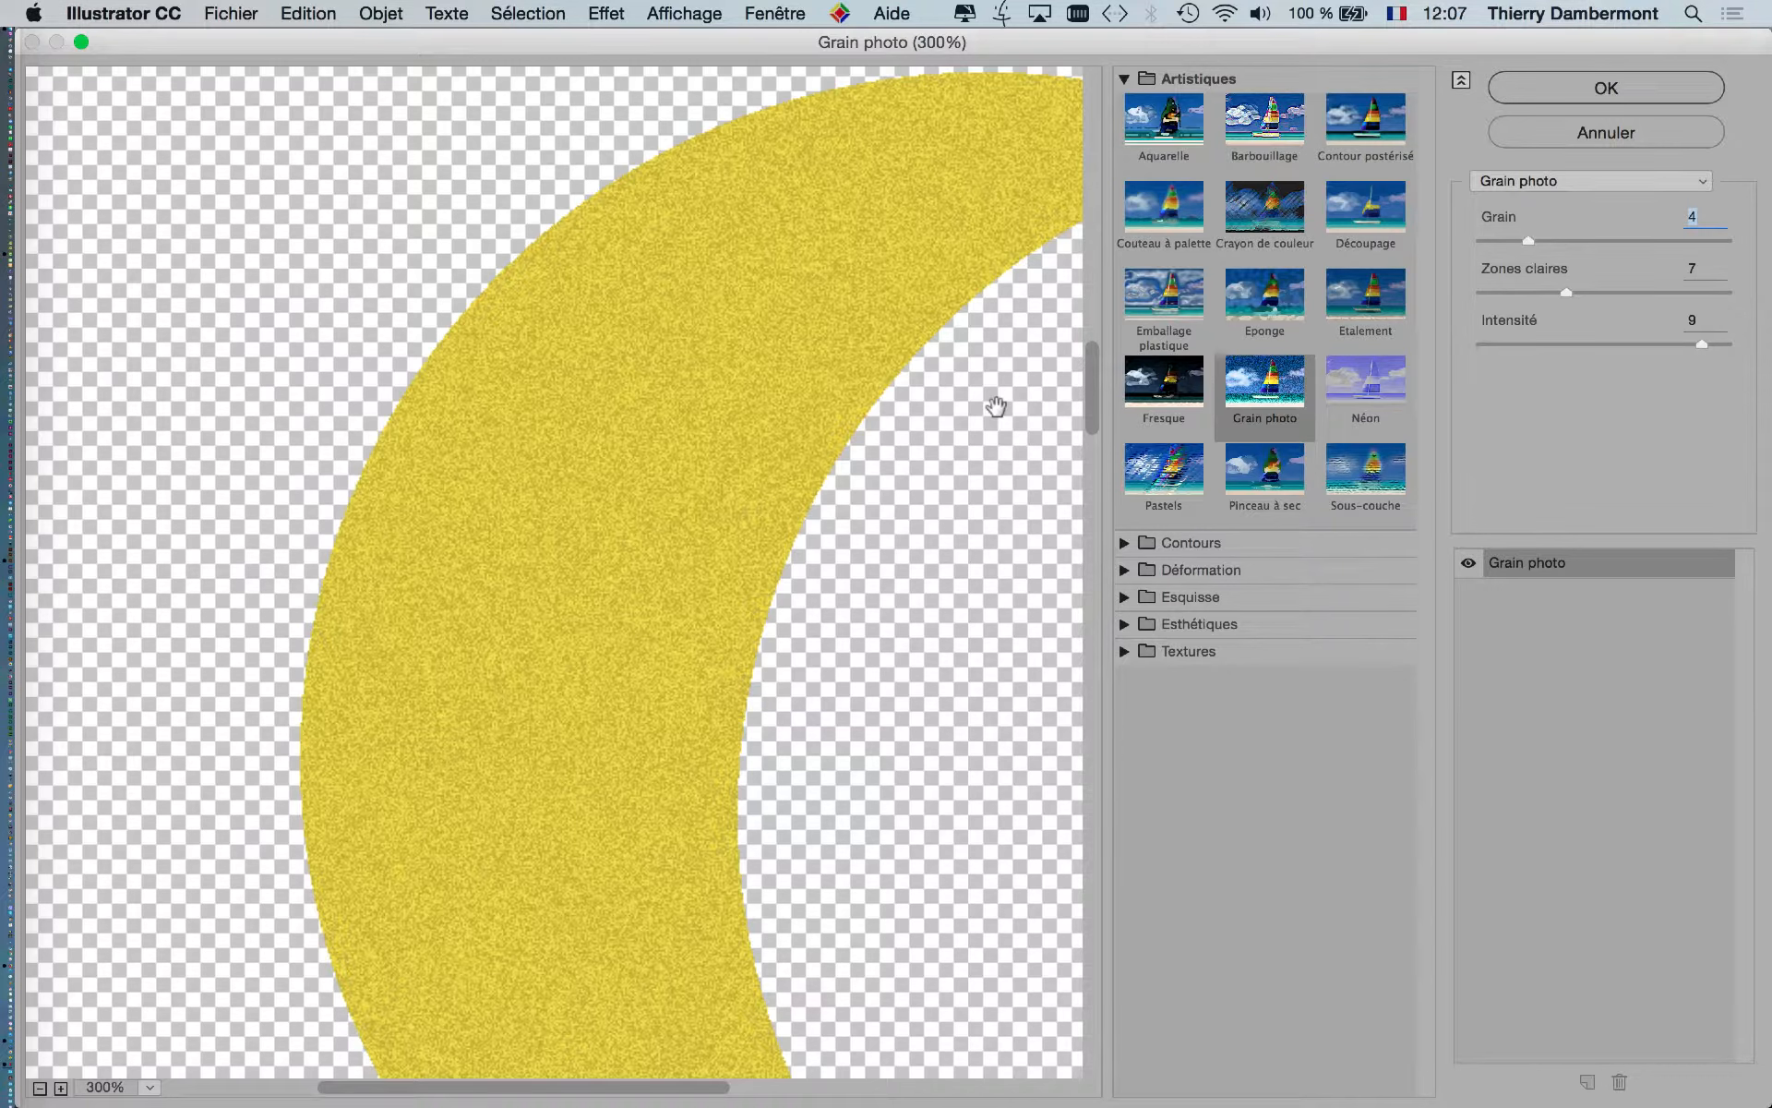
key(super+alt)
click(1542, 87)
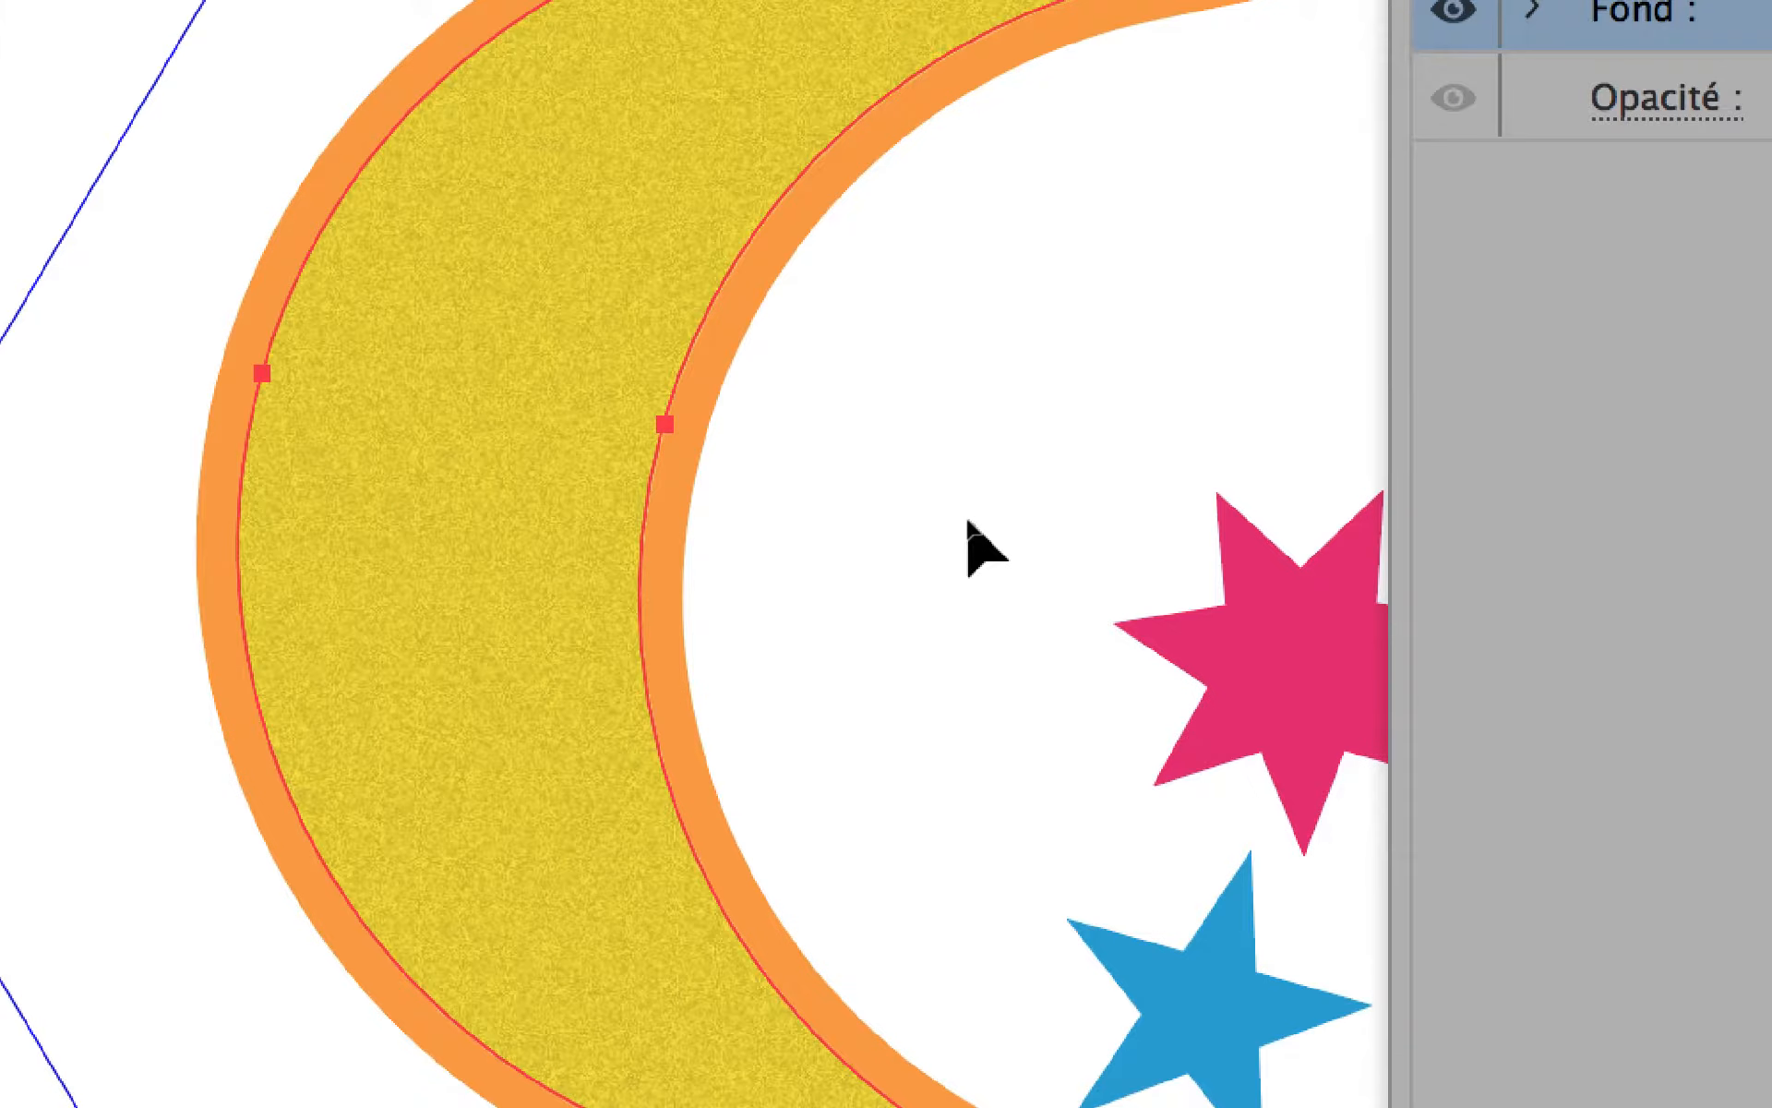
Inspect the grain texture on the moon and its pattern copies, and deselect the yellow path.
key(a)
scroll(848, 487, up, 3)
scroll(848, 487, down, 2)
scroll(849, 484, down, 3)
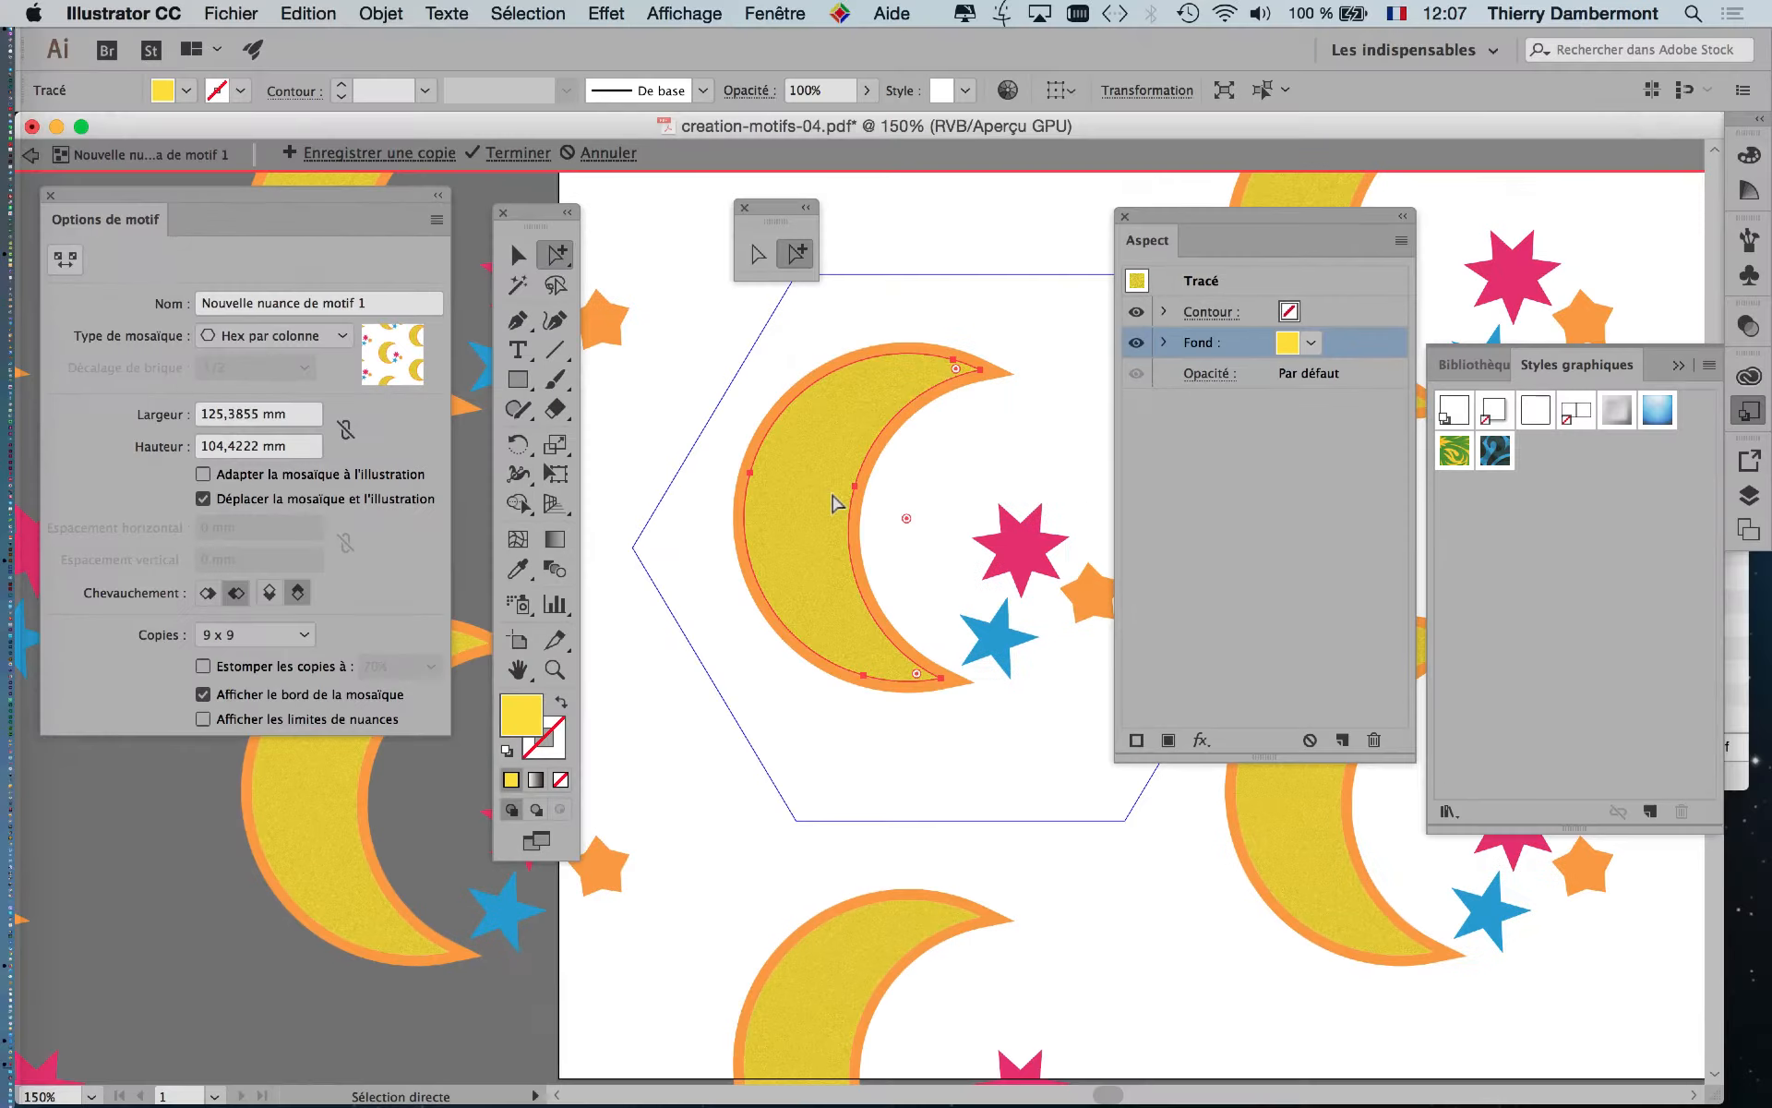
scroll(917, 378, up, 1)
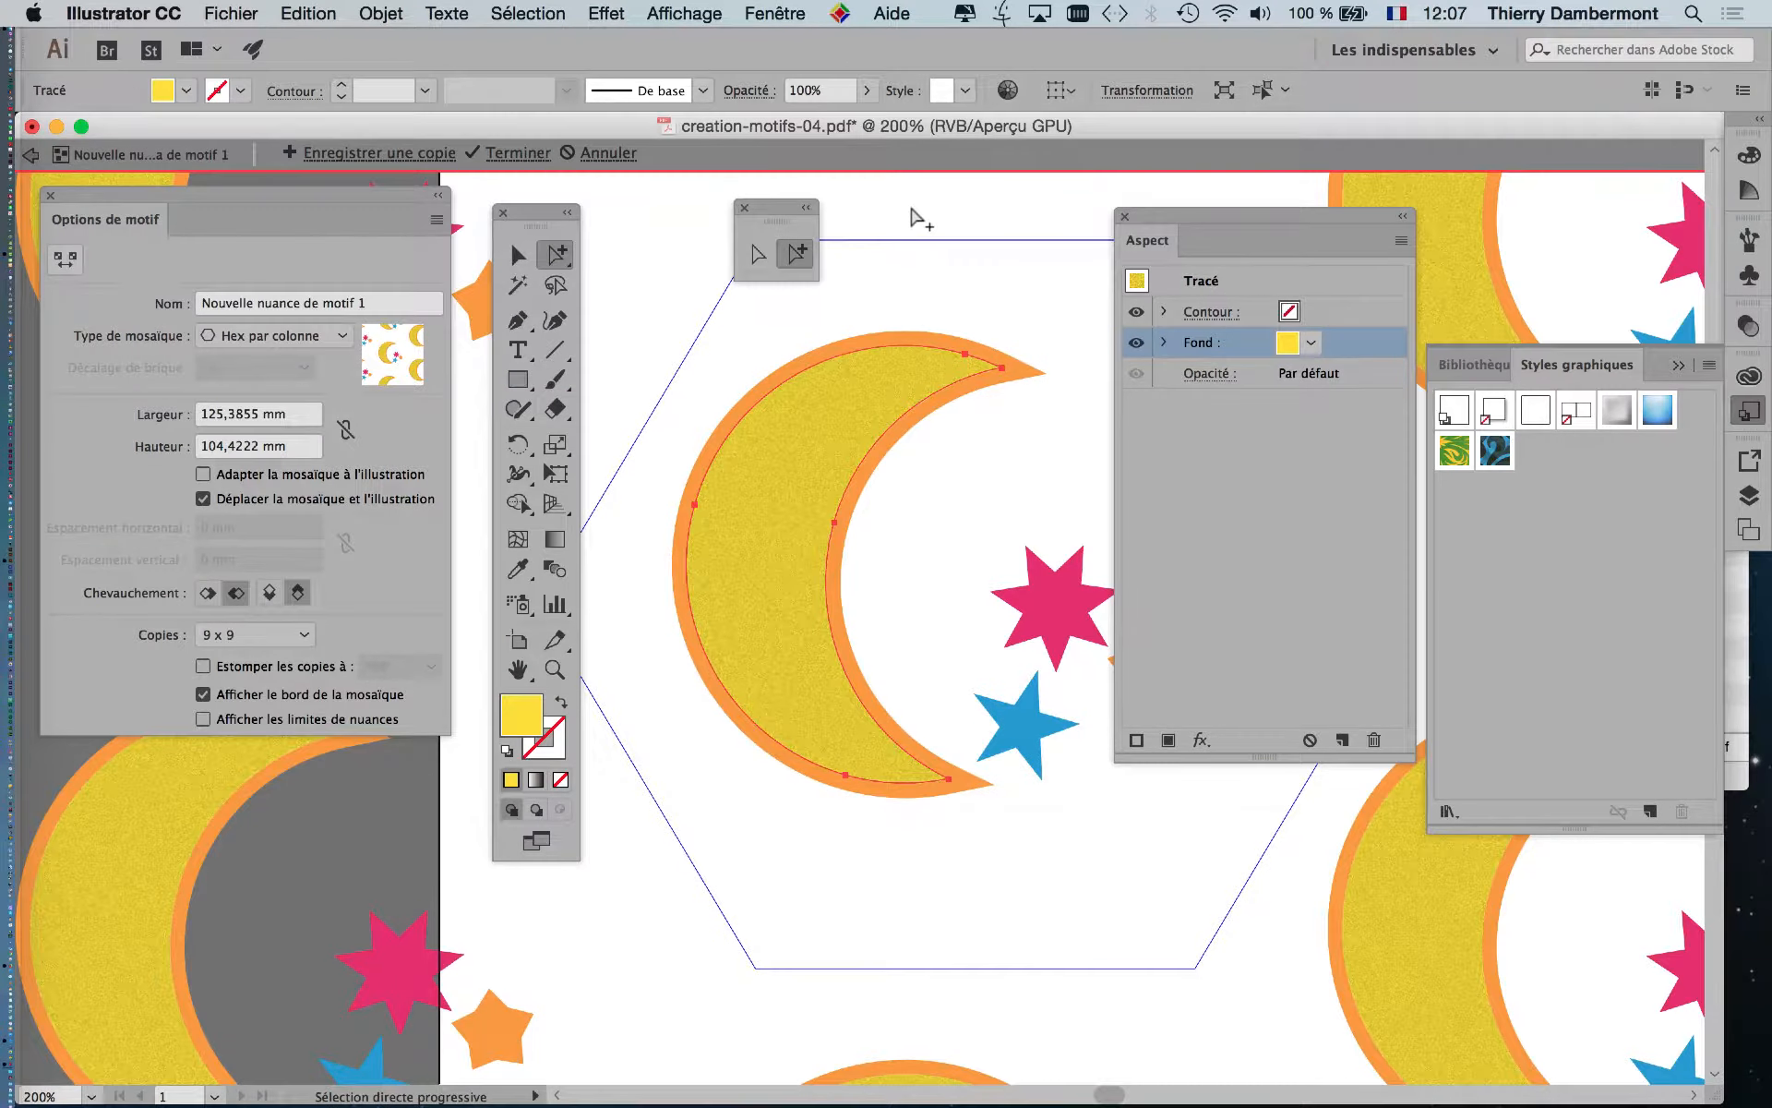
click(914, 211)
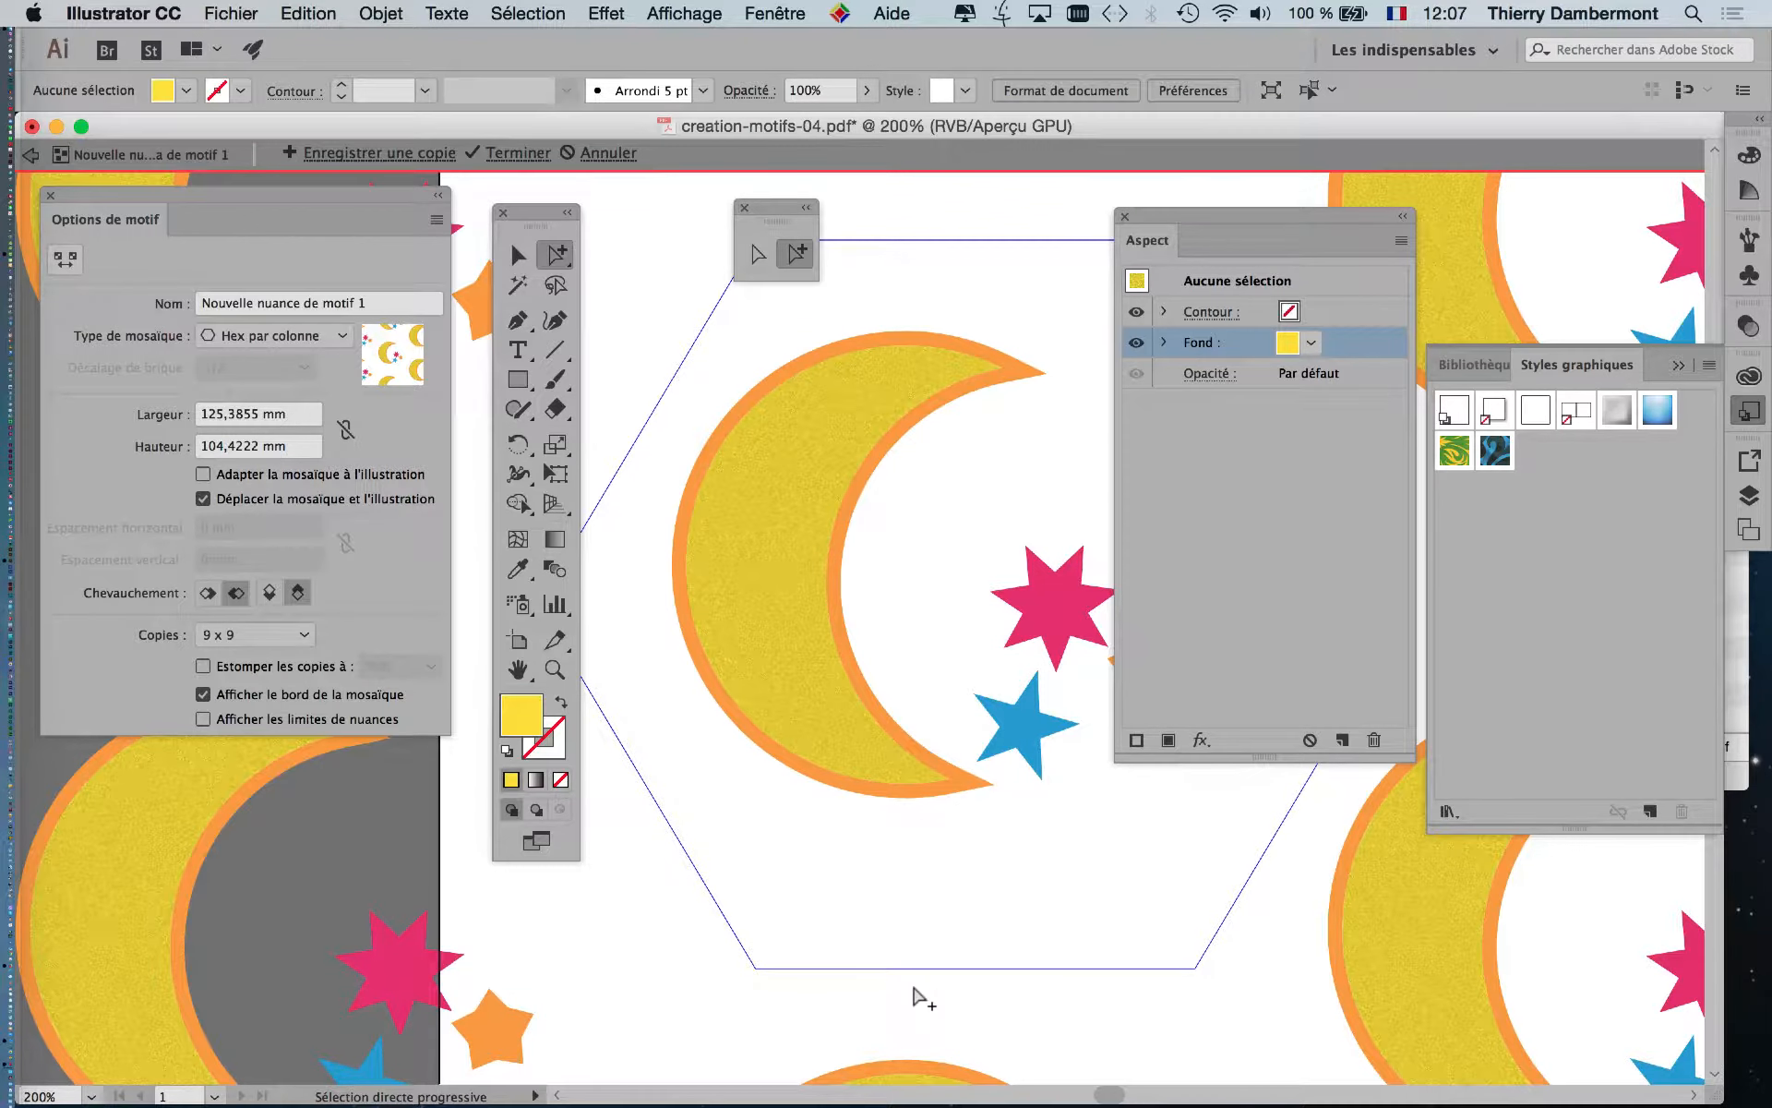